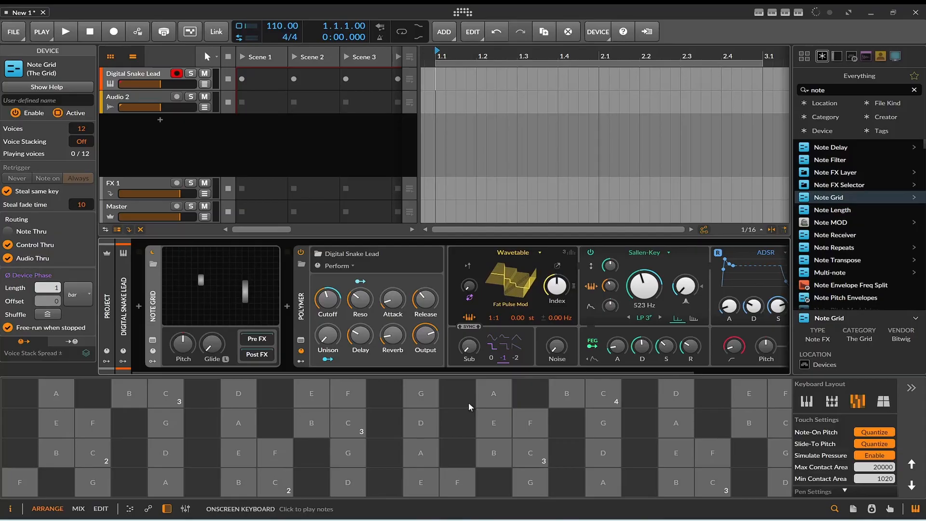
Audition the Digital Snake Lead with a G note, and open the Note Grid patch in an enlarged editor
click(422, 394)
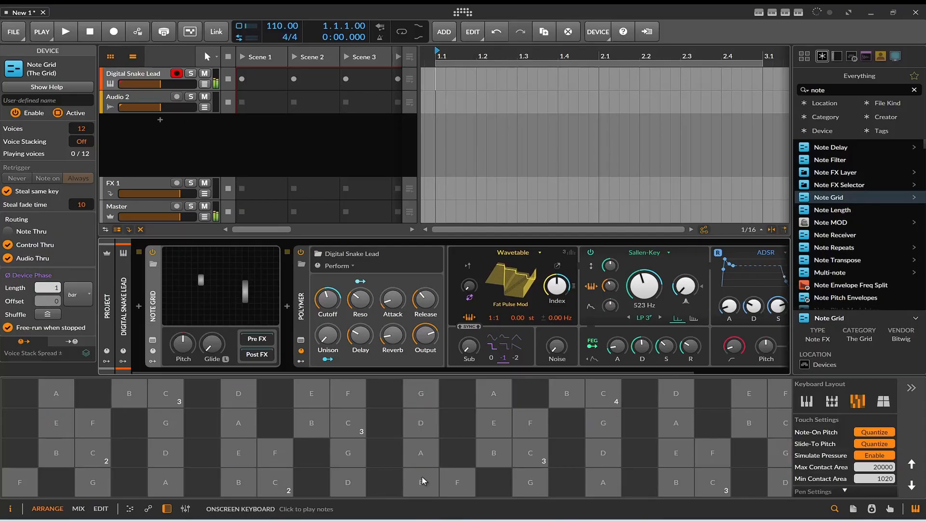
click(423, 393)
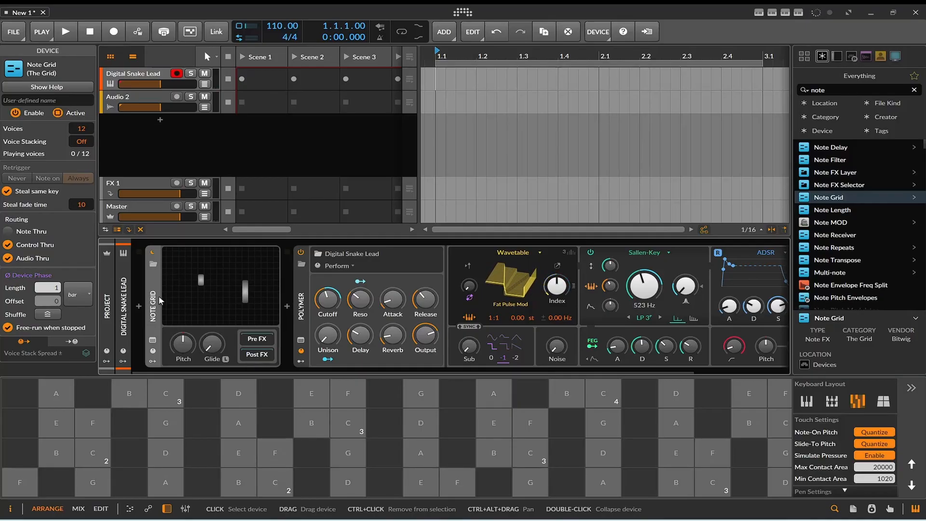
double_click(205, 299)
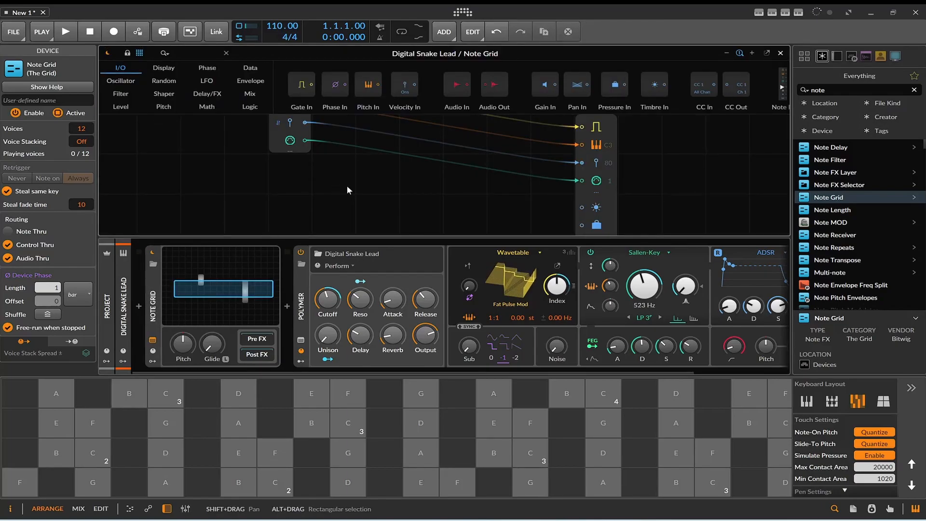
drag(371, 236, 372, 323)
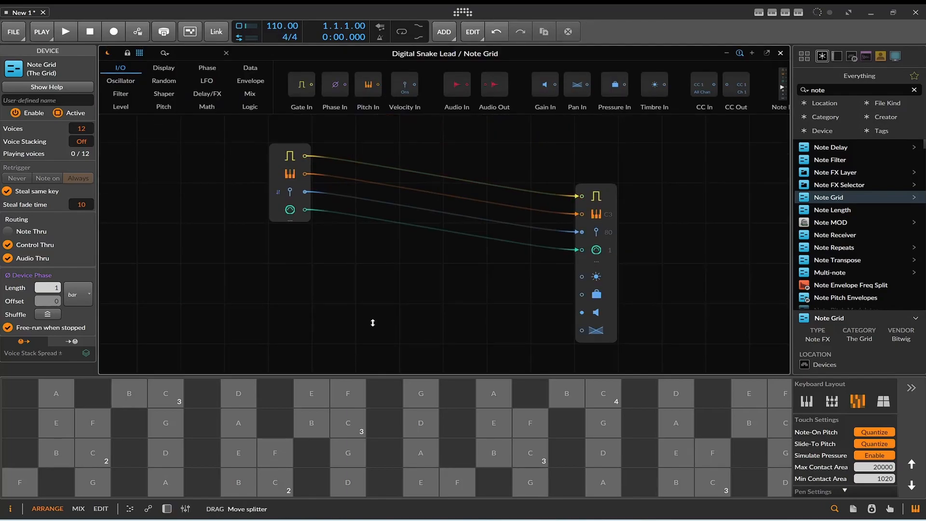
scroll(386, 274, up, 1)
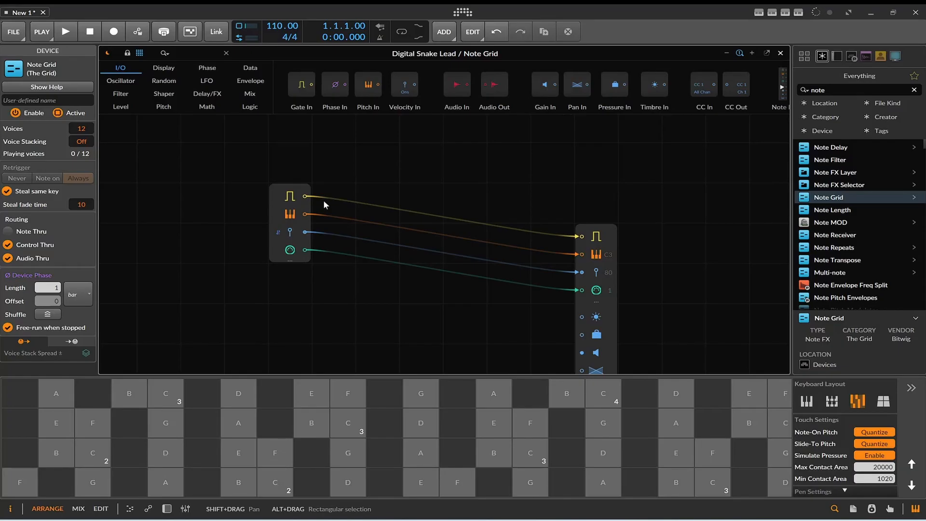
Inspect the Note In module's properties and collapse the extra expression inputs on the Note Out module
click(296, 218)
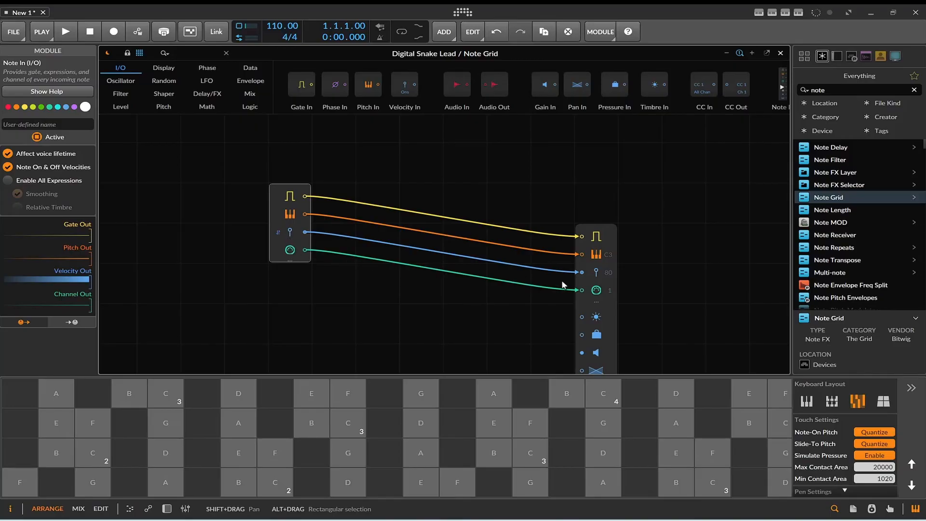
scroll(613, 312, down, 5)
scroll(608, 319, up, 2)
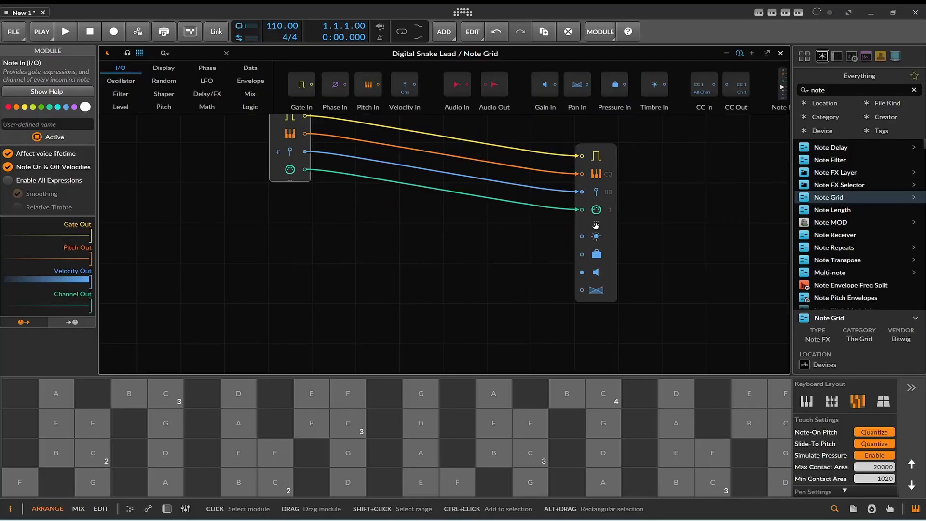
click(595, 229)
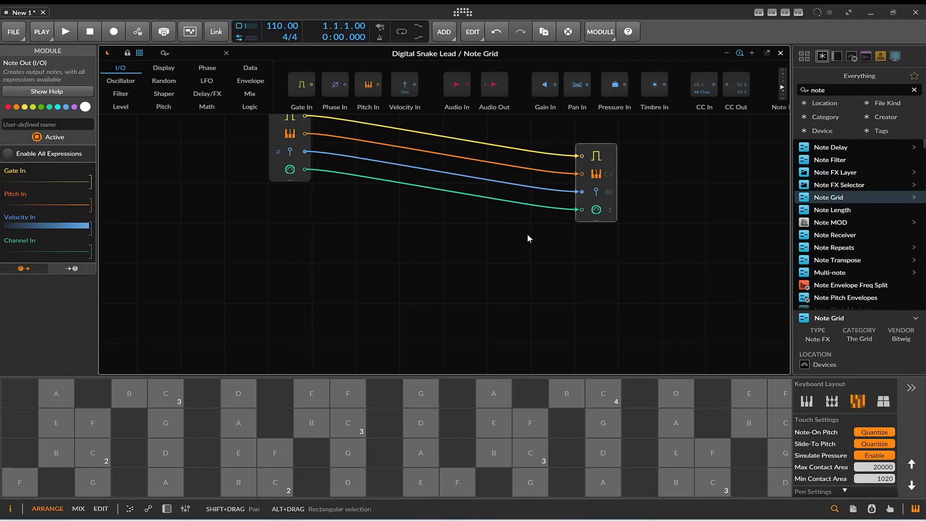
scroll(522, 237, up, 7)
scroll(512, 238, down, 5)
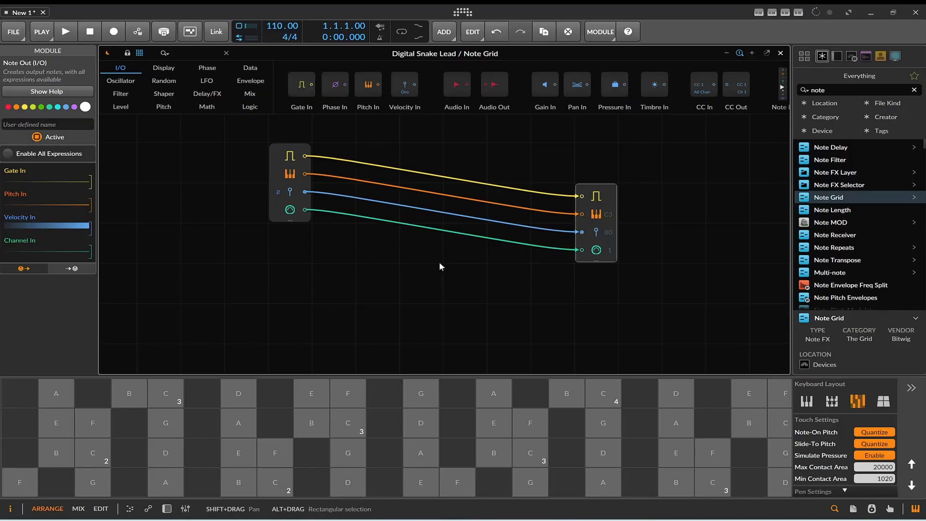
Disconnect the pitch cable from the Note Out module and move the Note In module further away from it
drag(580, 216, 410, 314)
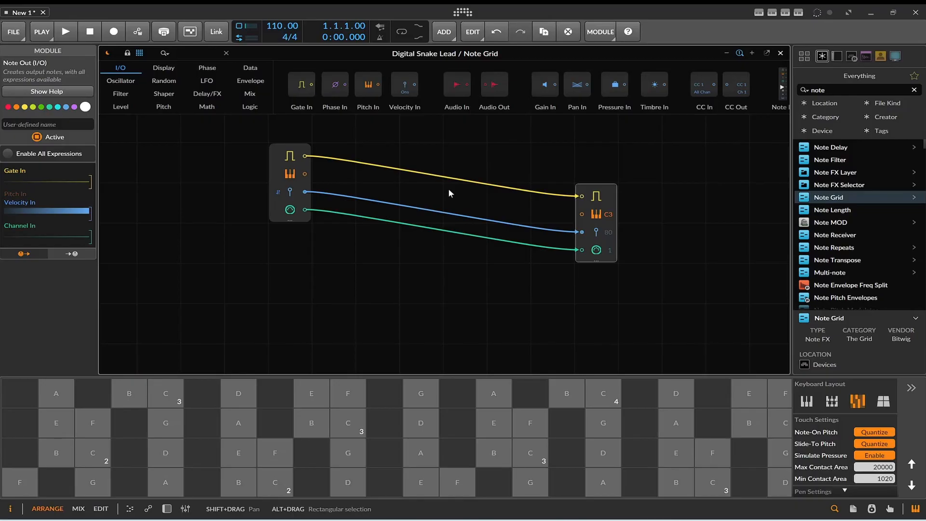
drag(277, 167, 194, 183)
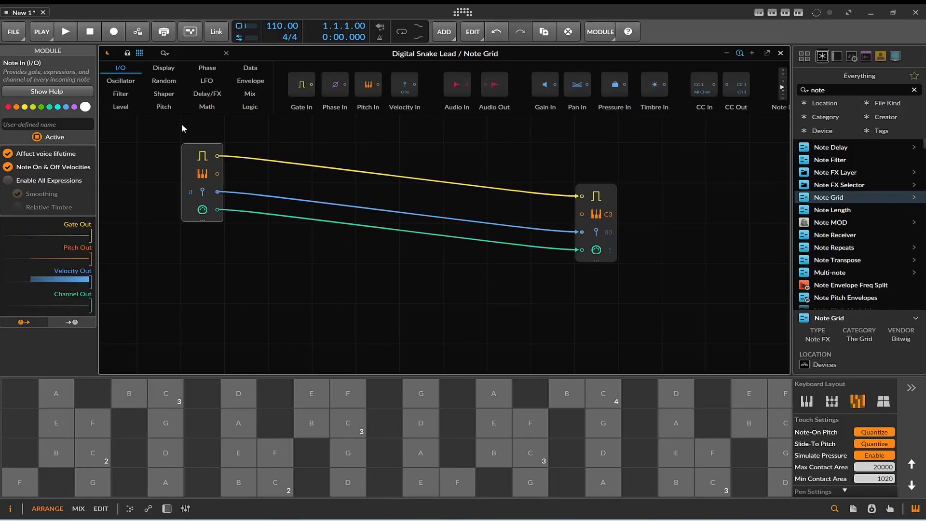
Add a Level module below the Note In module and set its level to -0.2 dB
click(201, 108)
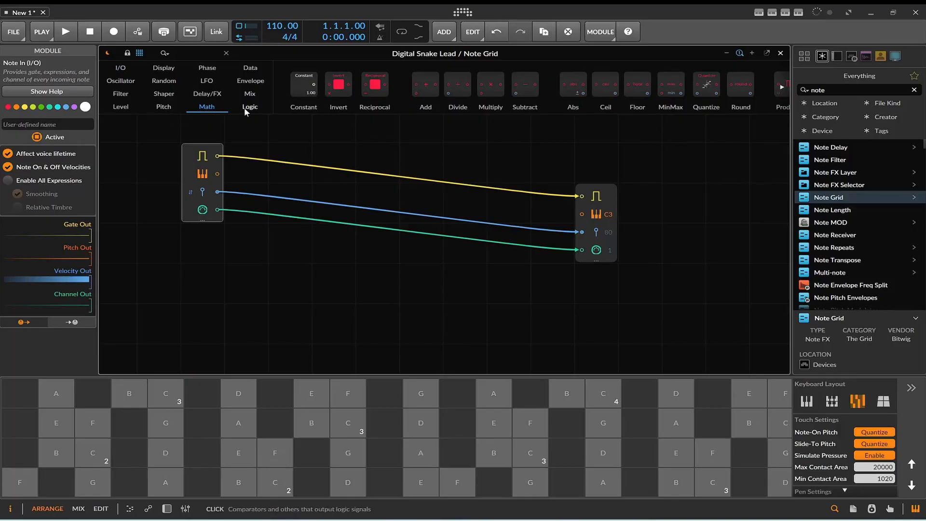
click(123, 107)
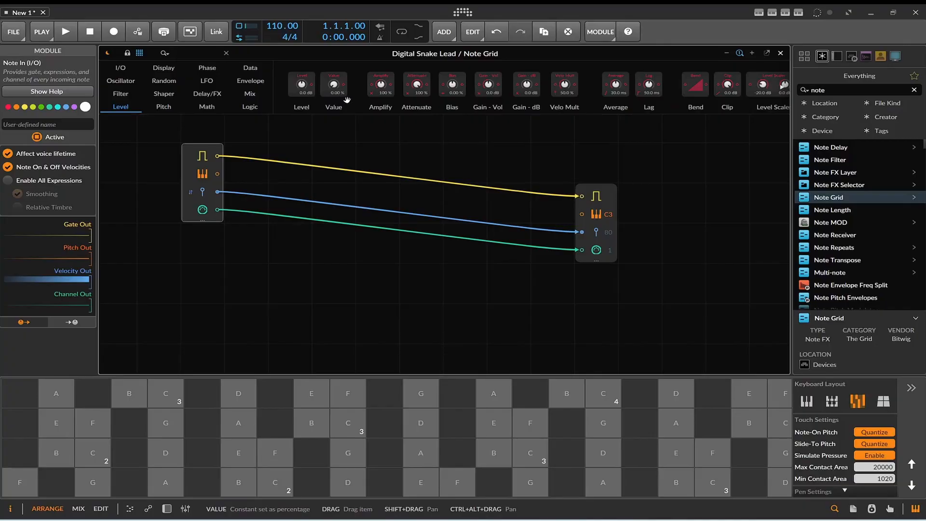
drag(300, 92, 247, 283)
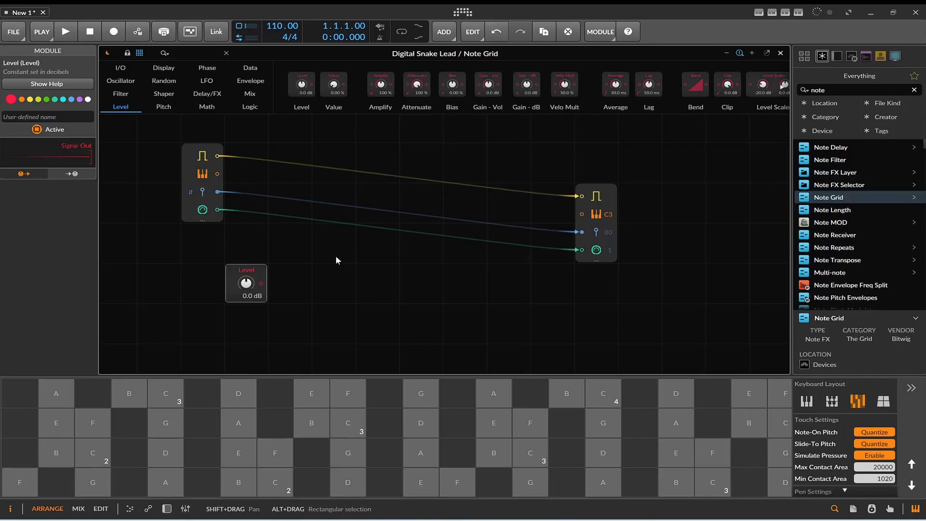
mouse_move(244, 283)
mouse_down()
mouse_move(245, 255)
mouse_move(244, 281)
mouse_up()
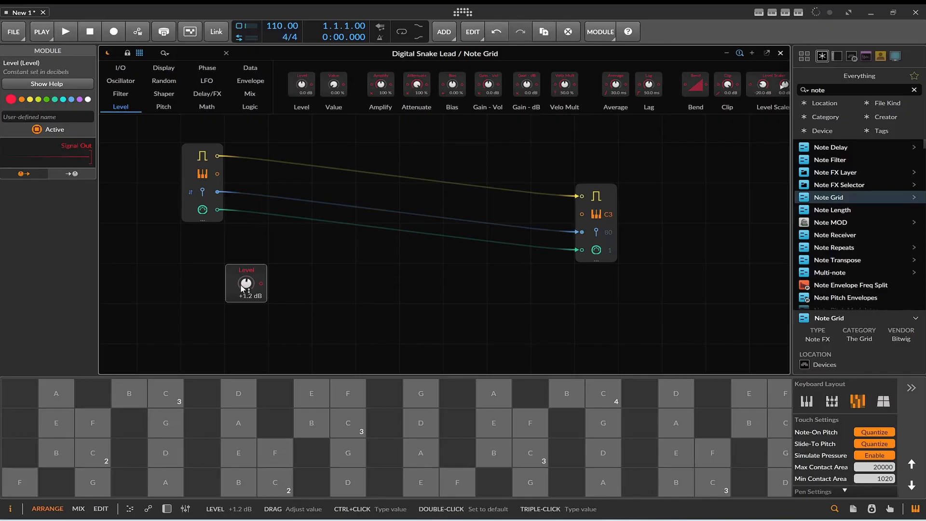
mouse_move(243, 289)
mouse_down()
mouse_move(244, 313)
mouse_move(243, 292)
mouse_up()
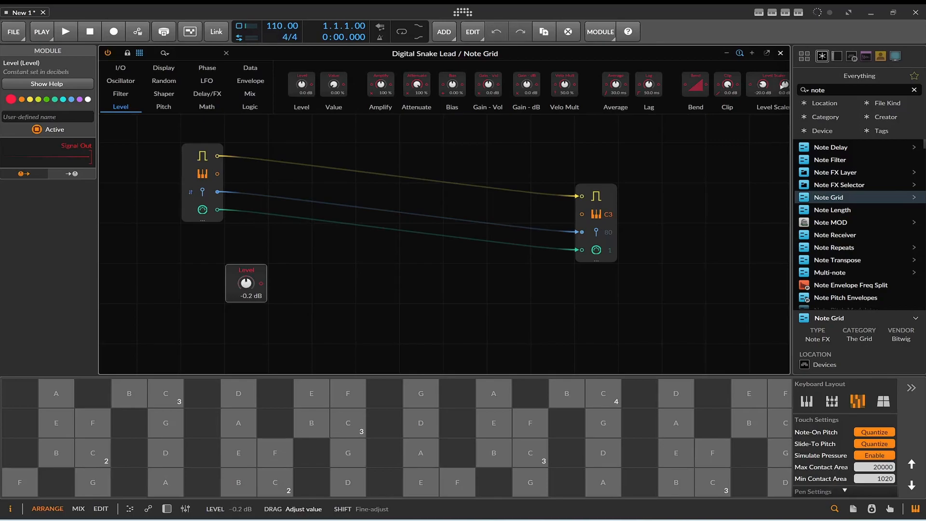
Add a Value Readout module beside the Level module and set its unit to semitones (st)
click(164, 68)
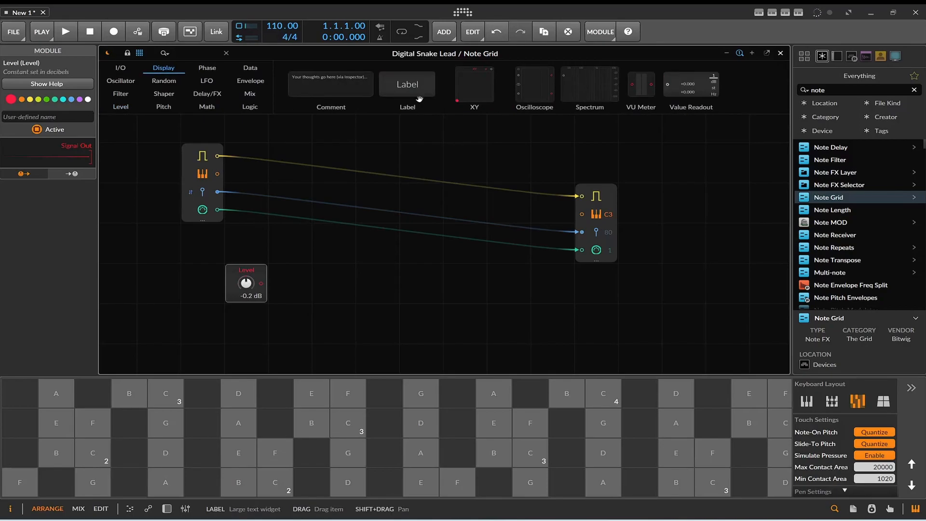
drag(689, 92, 354, 286)
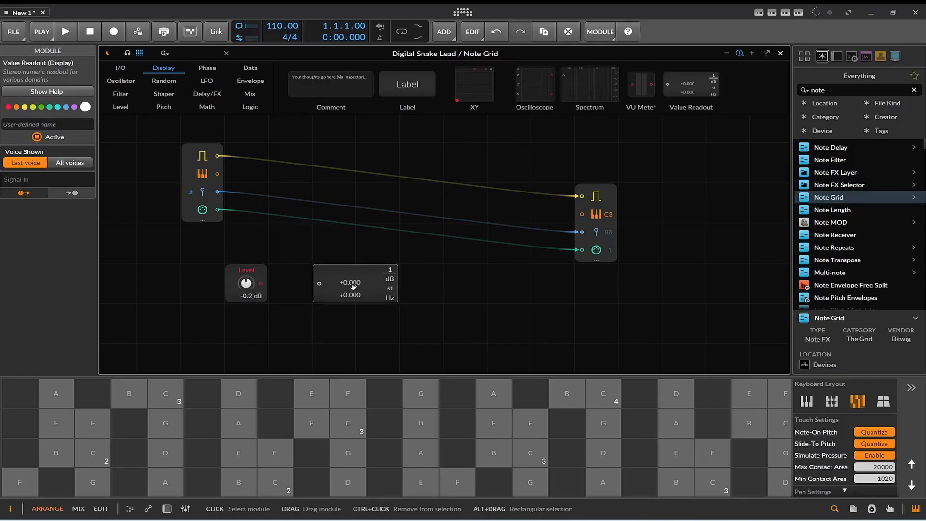
click(390, 288)
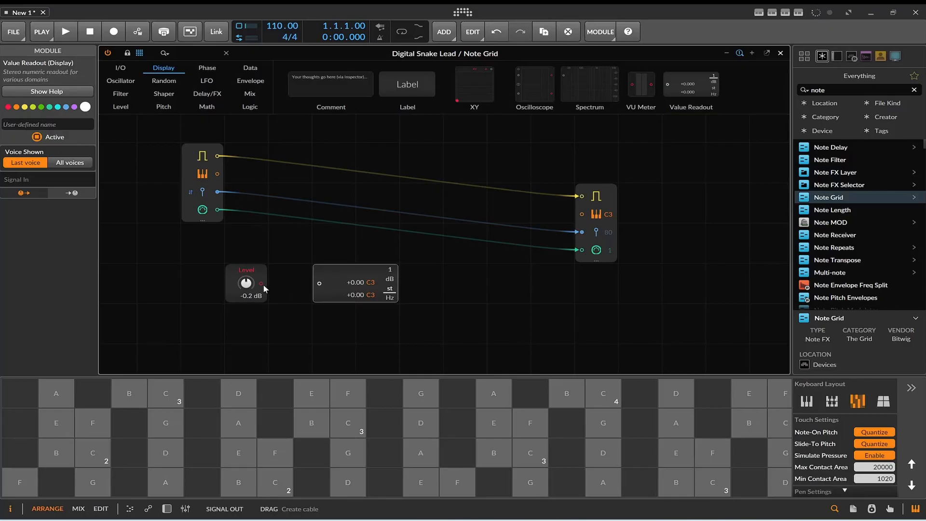
Reset the Level module to 0.0 dB and connect its output to the Value Readout and Note Out's pitch input
double_click(249, 289)
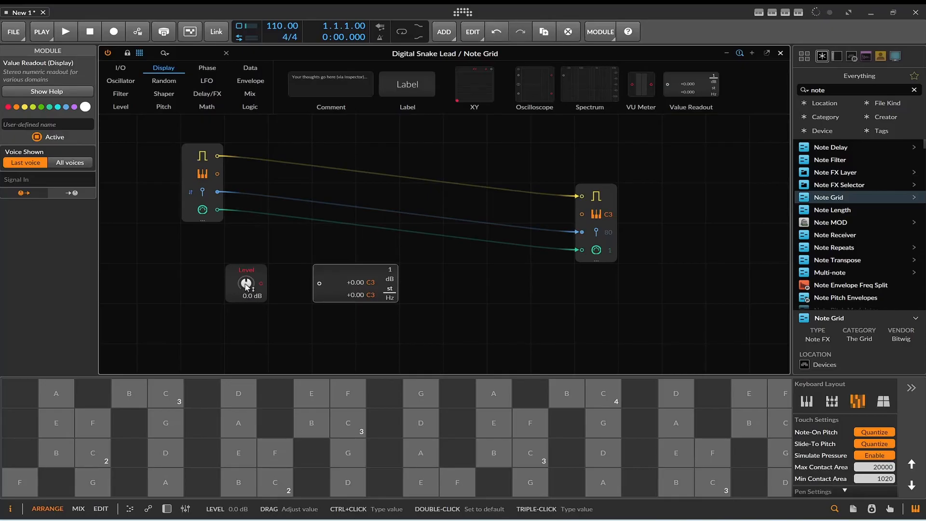
drag(261, 283, 319, 283)
drag(261, 285, 581, 215)
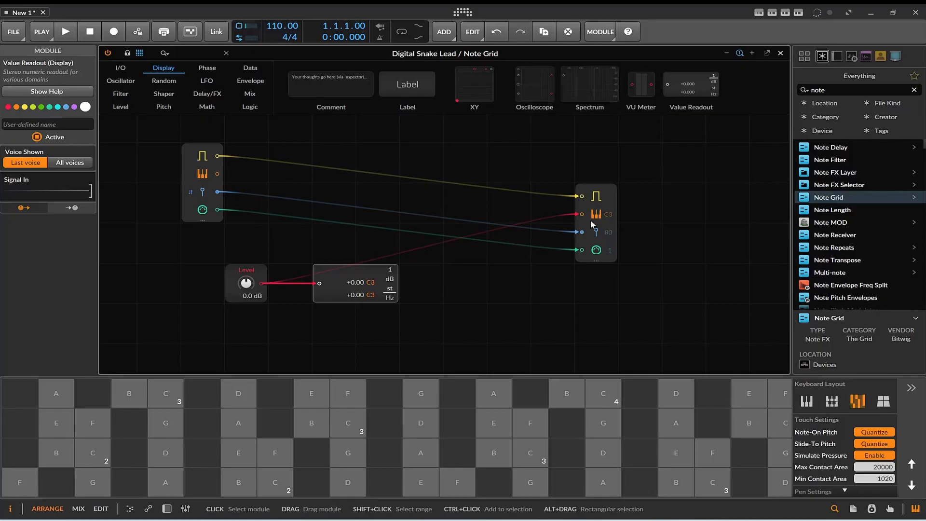
Play several different notes on the onscreen keyboard to examine the Level signal's pitch value in the Value Readout
click(344, 426)
drag(345, 425, 356, 458)
click(356, 458)
click(423, 451)
drag(426, 450, 423, 422)
click(424, 422)
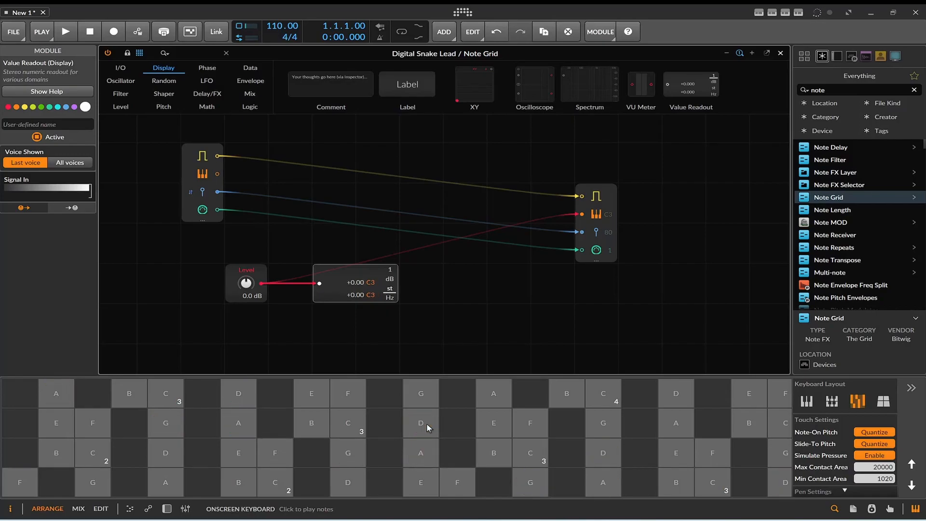
click(426, 424)
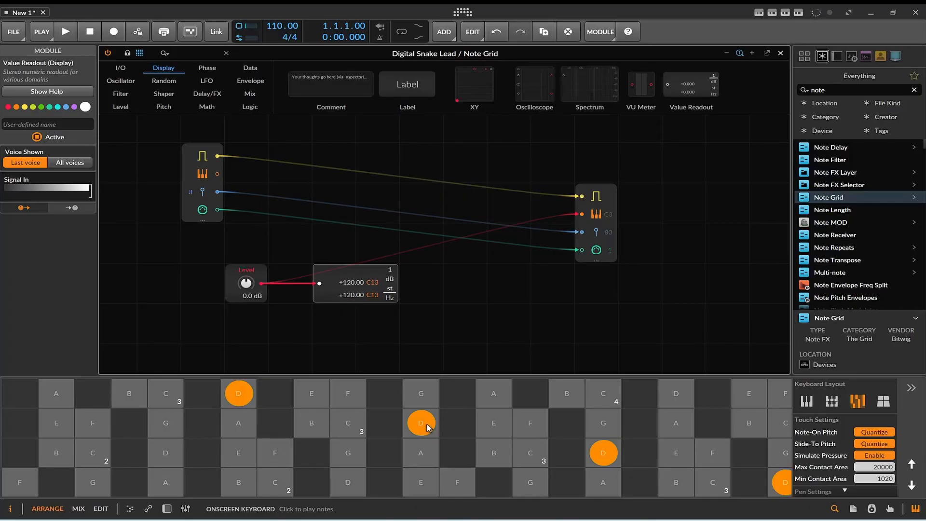
drag(427, 428, 428, 440)
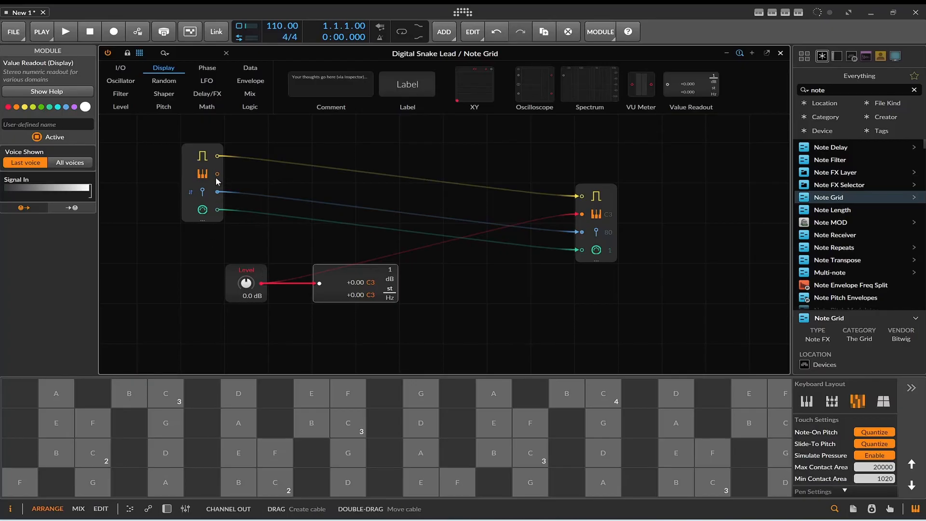
Connect Note In's pitch output to the Value Readout and play notes from C3 up past C4 to examine their semitone values
drag(217, 173, 320, 285)
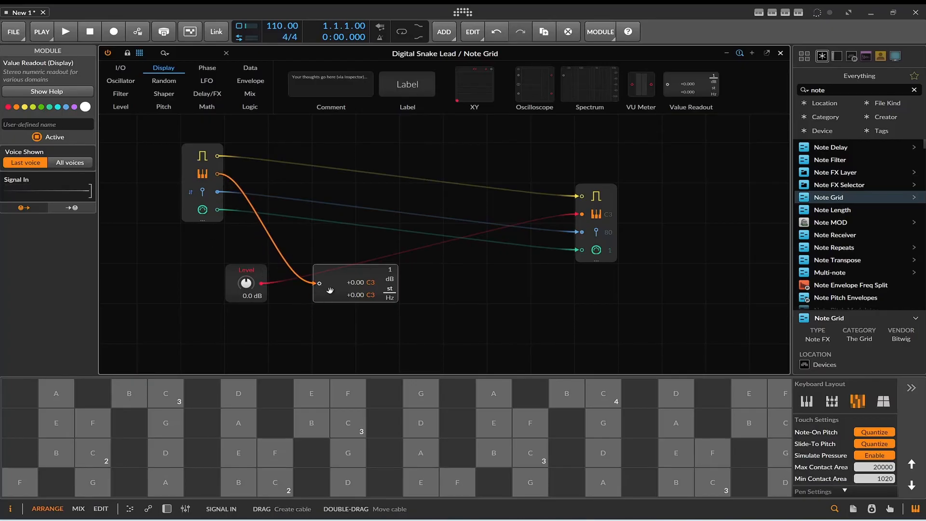
click(349, 437)
click(352, 431)
click(351, 398)
click(420, 393)
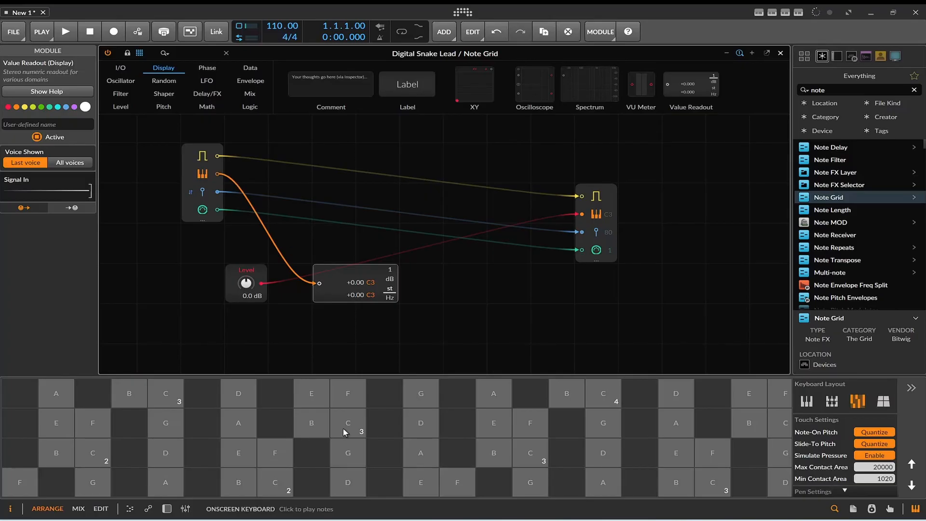
click(418, 423)
click(497, 426)
click(526, 427)
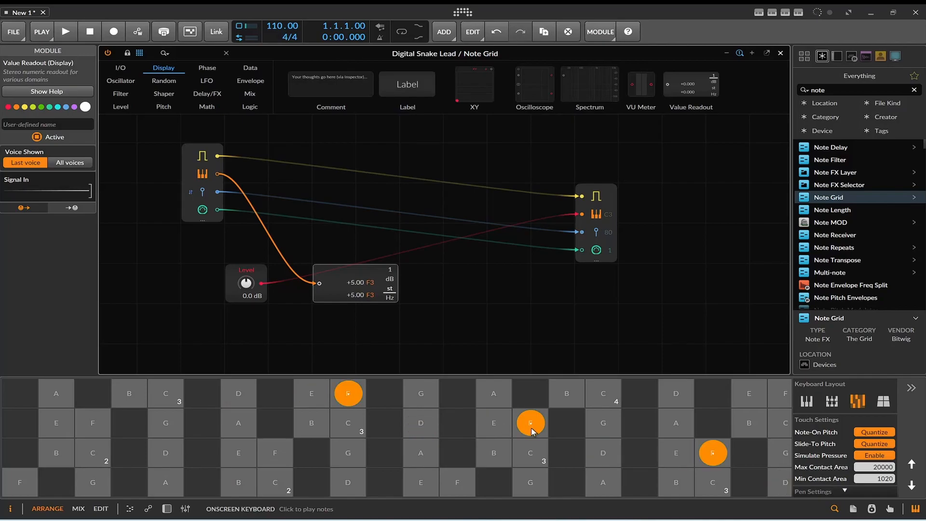
click(538, 430)
click(539, 431)
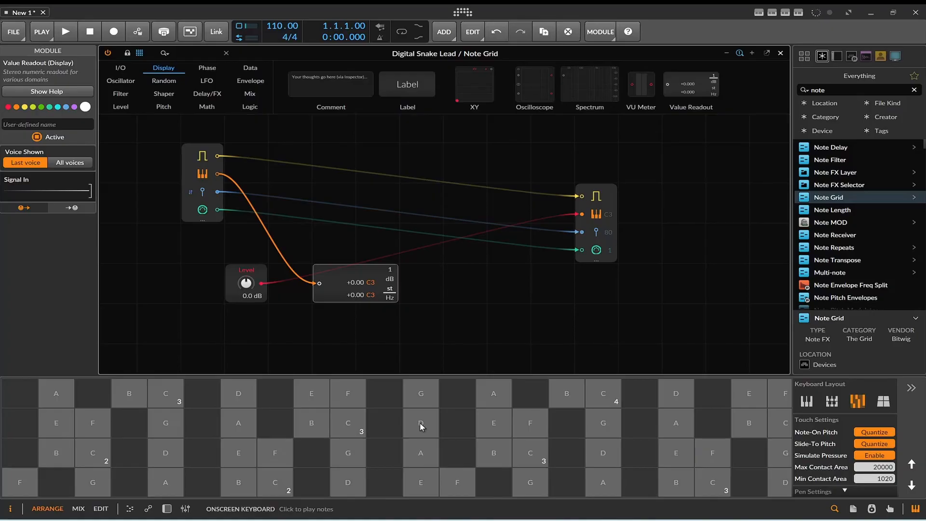
click(613, 394)
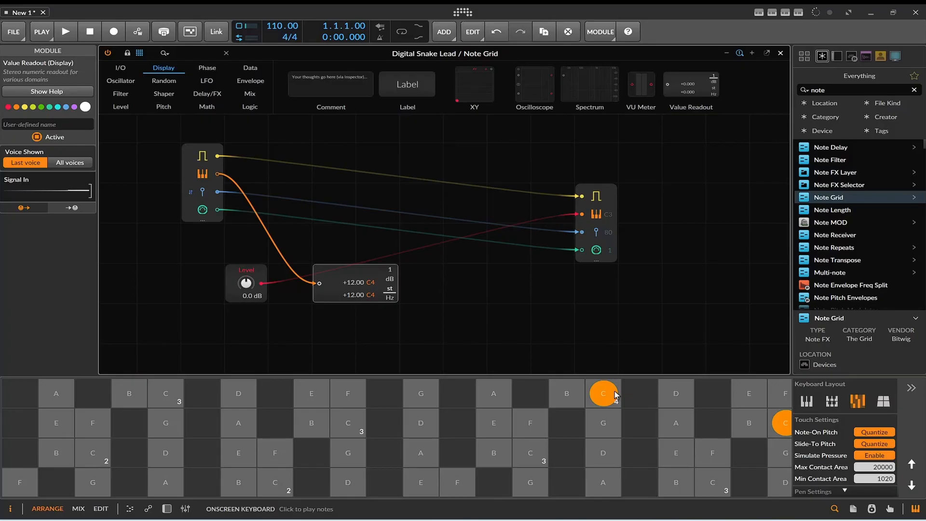
click(663, 395)
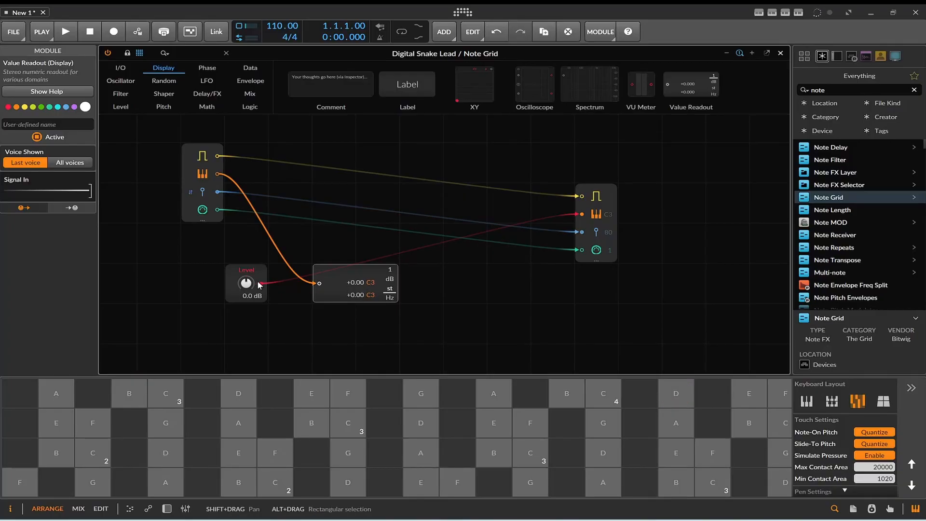
Reconnect the Level output to the Value Readout, set the level to -6.3 dB and play C3 to check the value
drag(247, 284, 315, 284)
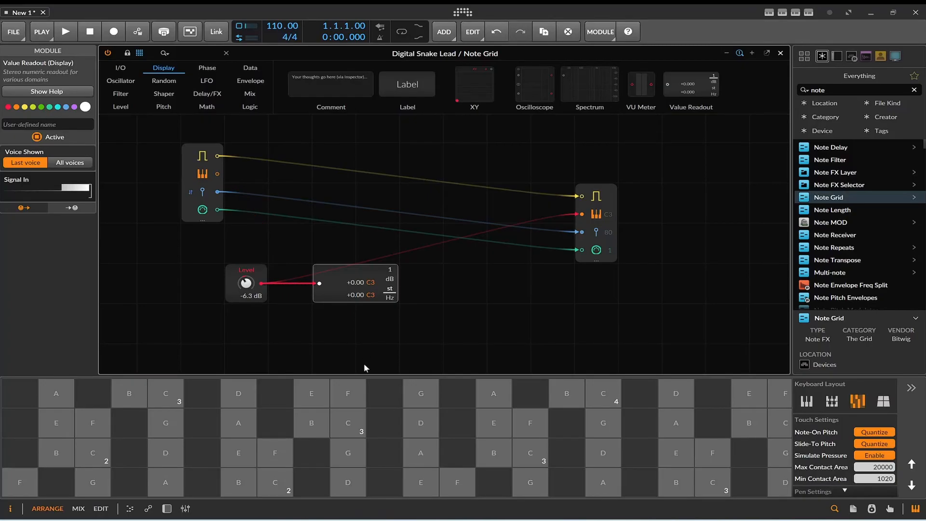
click(353, 423)
click(354, 423)
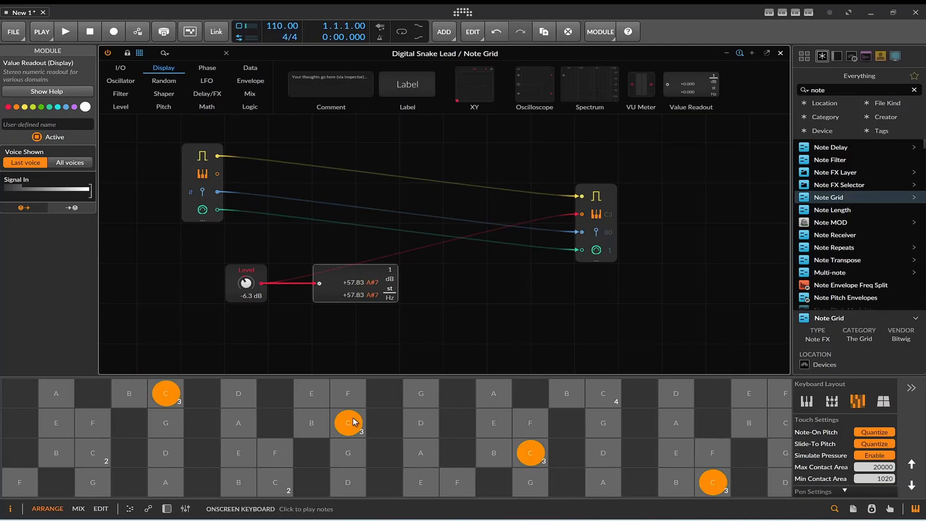
Lower the Level module to -25.5 dB and play C, D, F and G to check the resulting pitch
drag(246, 284, 246, 329)
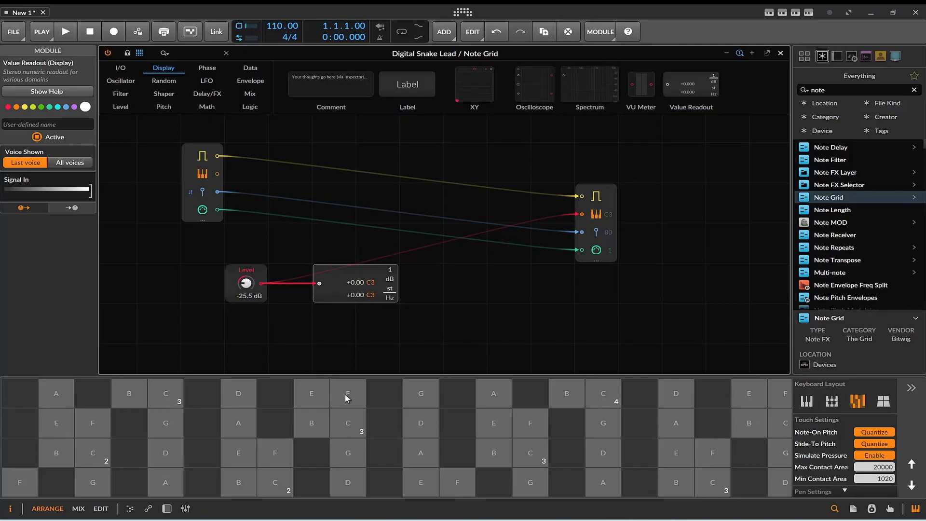
click(344, 421)
click(346, 419)
click(346, 420)
click(421, 423)
click(531, 424)
click(602, 429)
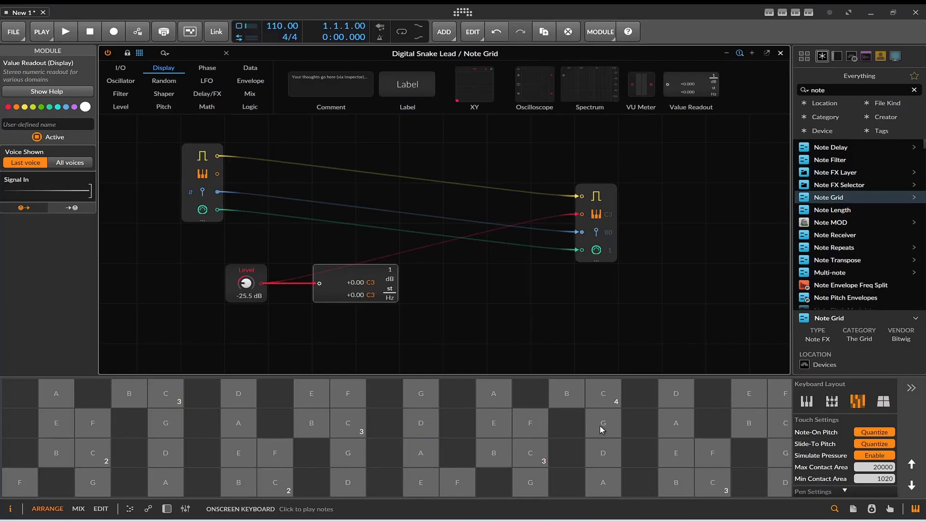
click(602, 427)
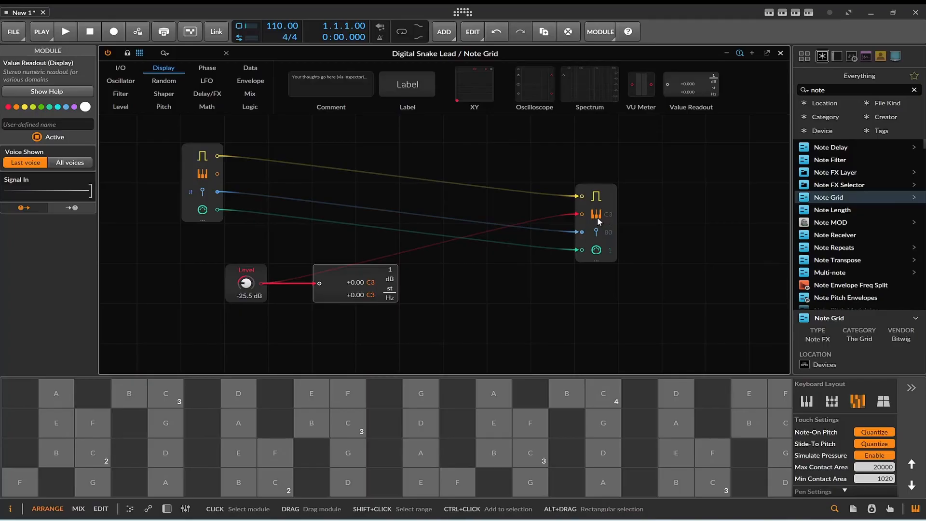
Lower the Level module to -27.8 dB and play notes on the onscreen keyboard to check the resulting pitch
click(541, 425)
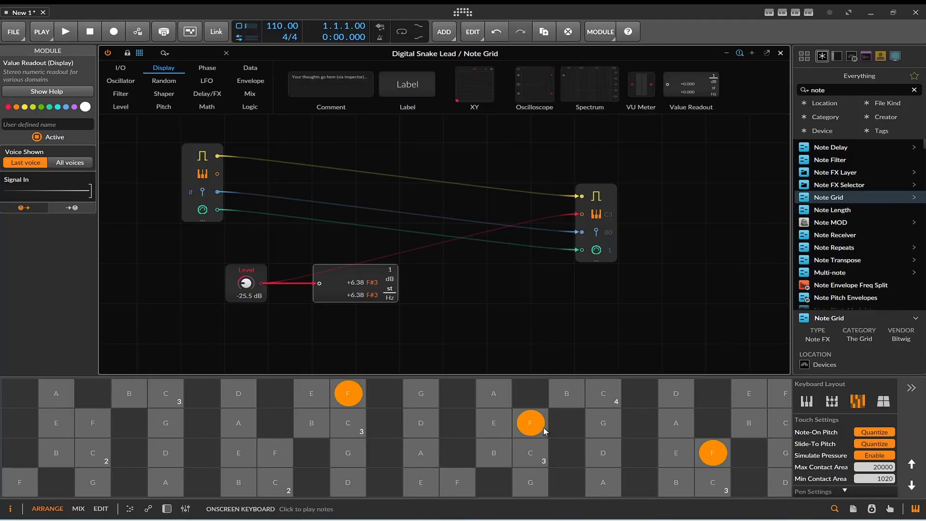
drag(247, 288, 247, 289)
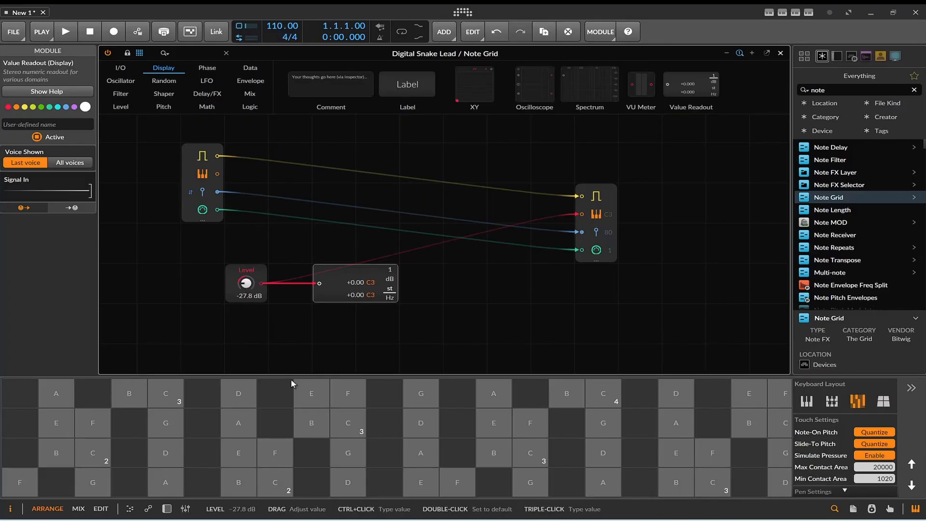
click(337, 411)
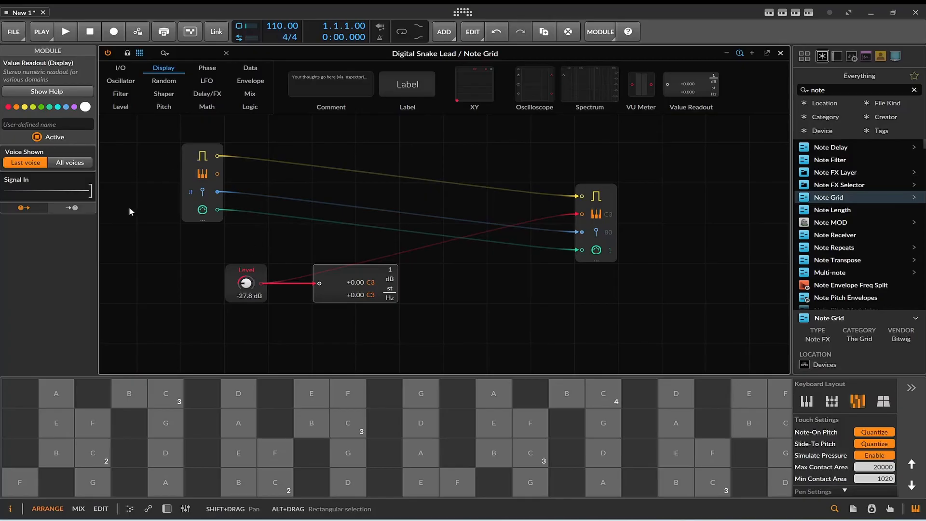
Close the Note Grid editor, show the Digital Snake Lead track's device chain and reopen the grid alongside it
click(780, 53)
click(139, 73)
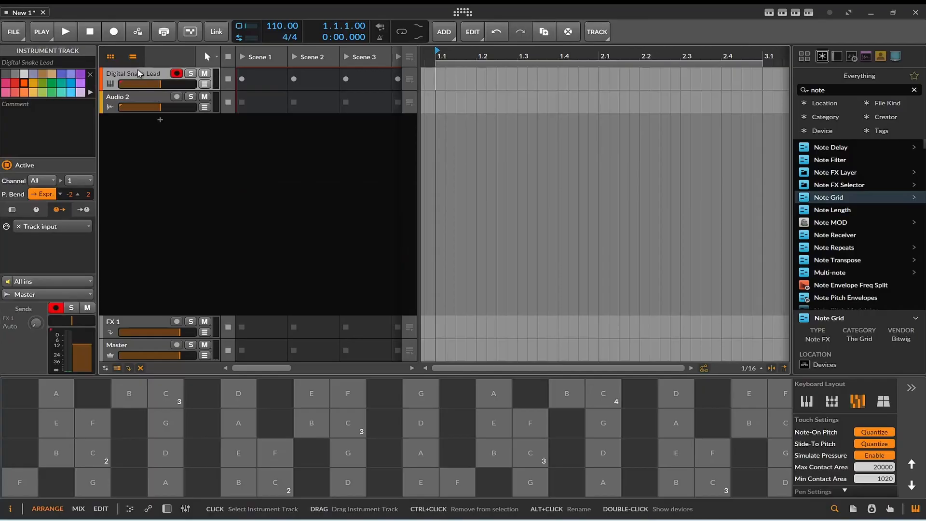
click(167, 509)
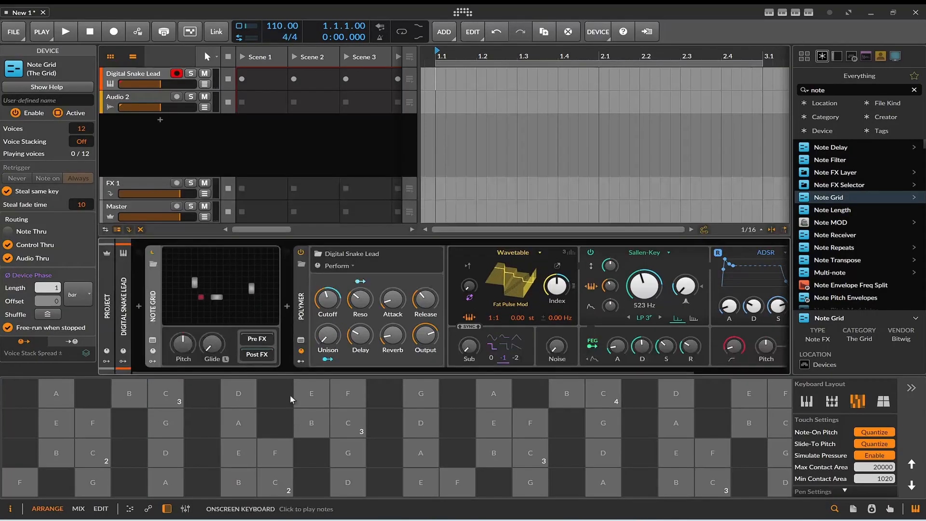
click(203, 303)
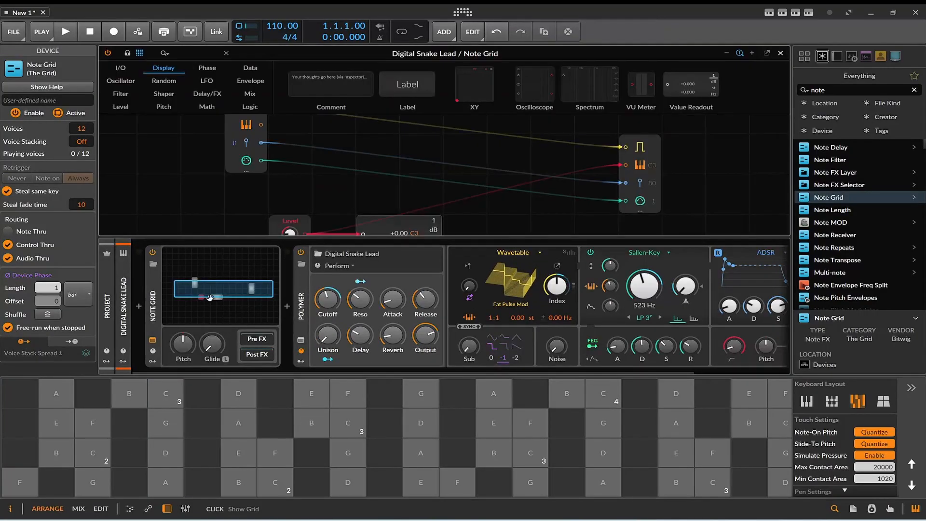
scroll(265, 201, down, 2)
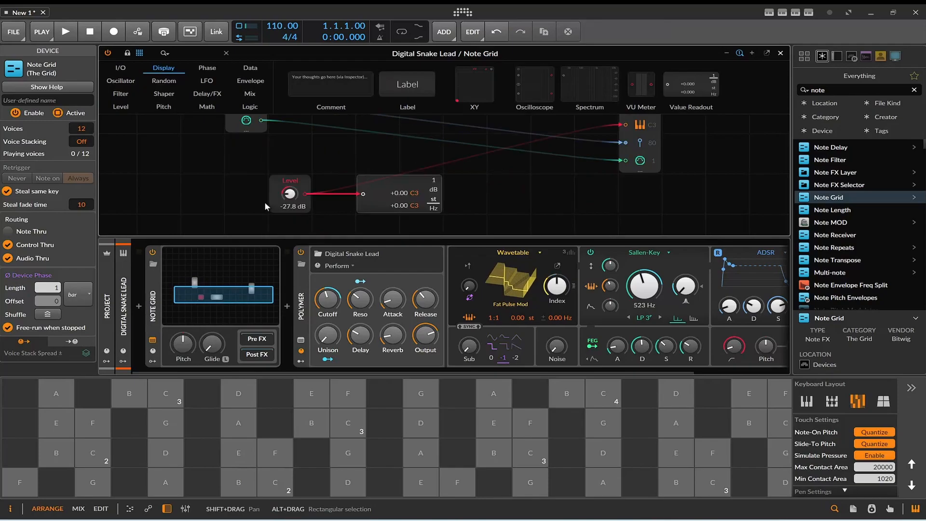
Show the Note Grid's modulator slots and insert a Steps modulator in the first one
click(152, 362)
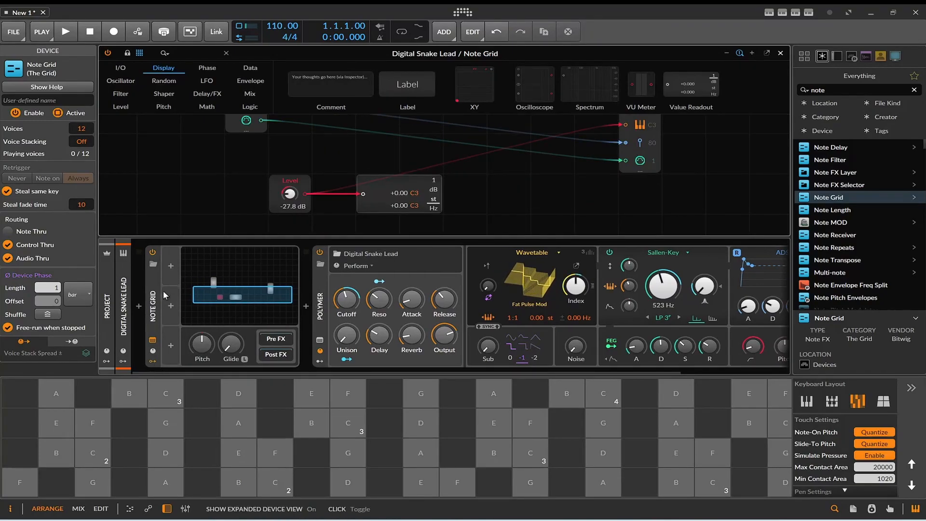
click(174, 266)
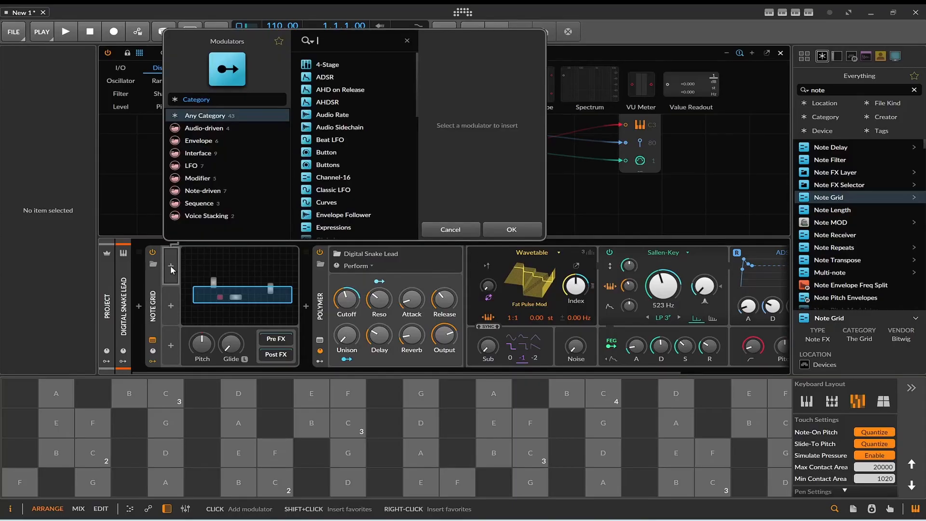
scroll(317, 126, down, 9)
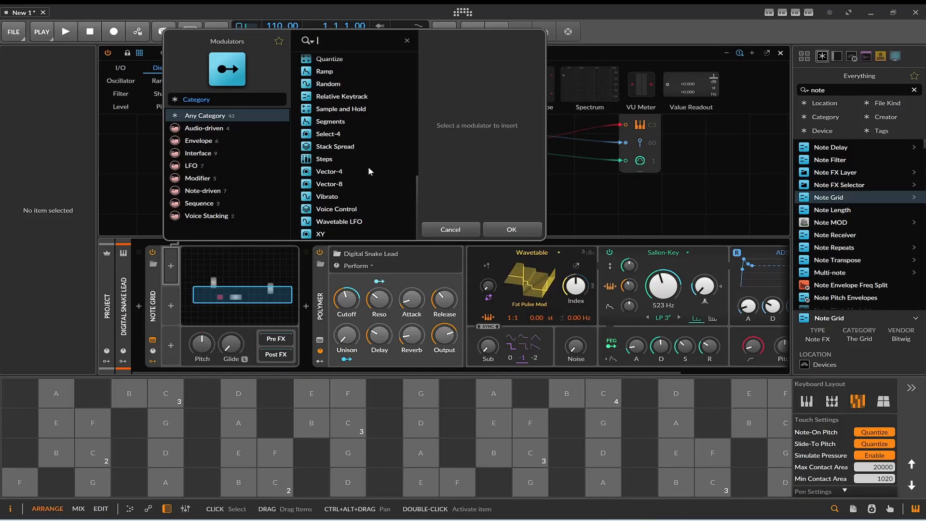
scroll(369, 167, up, 8)
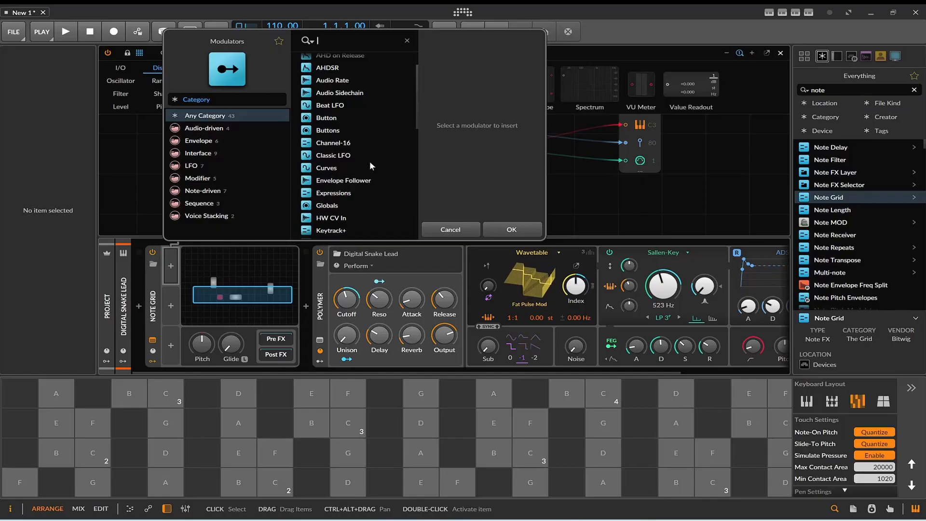
scroll(386, 131, up, 3)
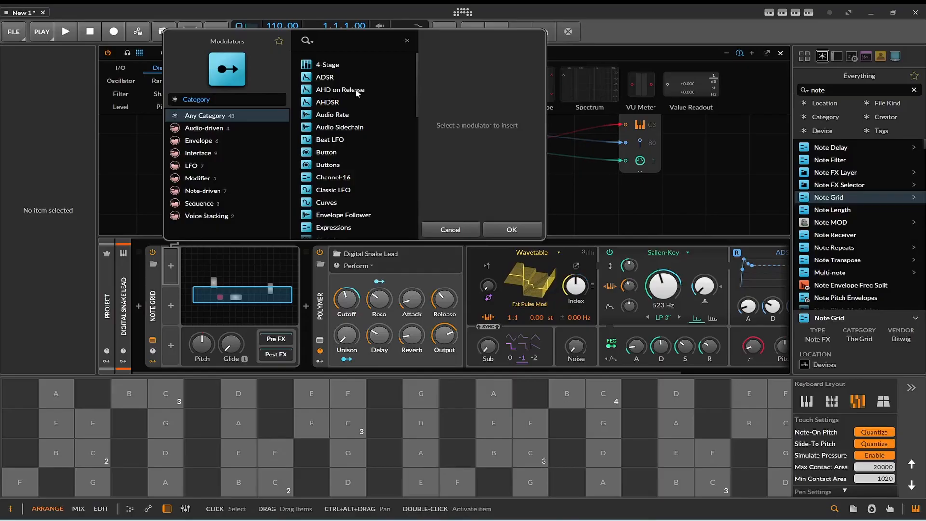
scroll(346, 129, down, 10)
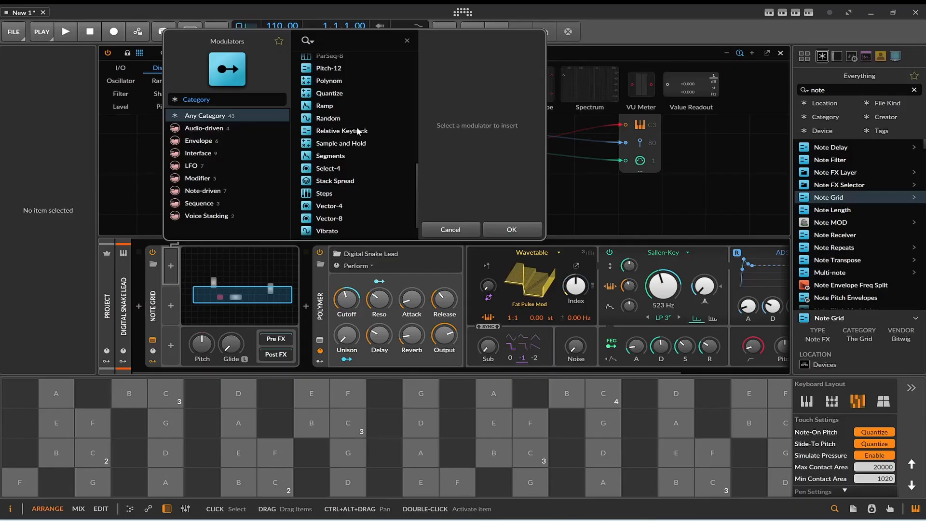
double_click(334, 193)
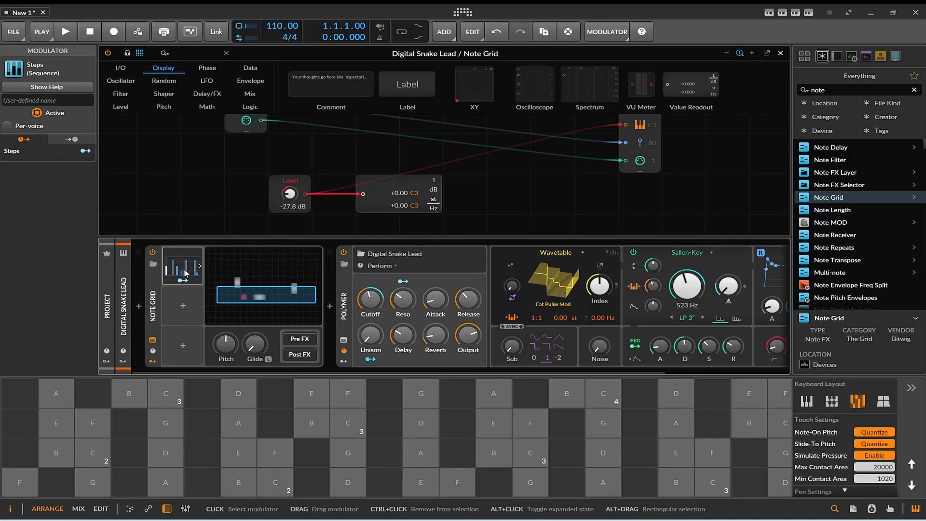
Expand the Steps modulator, switch it to bipolar and map it to the Level module with an amount of 0.448
click(193, 276)
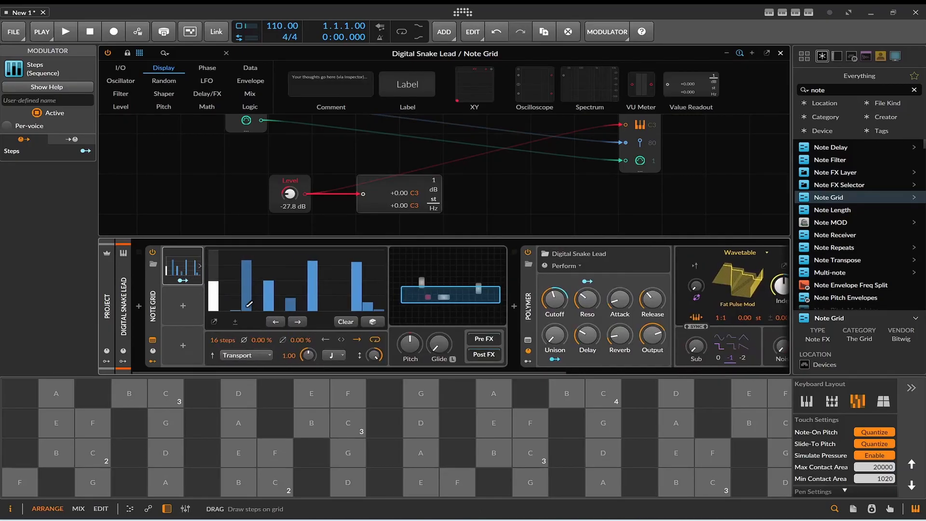
click(238, 322)
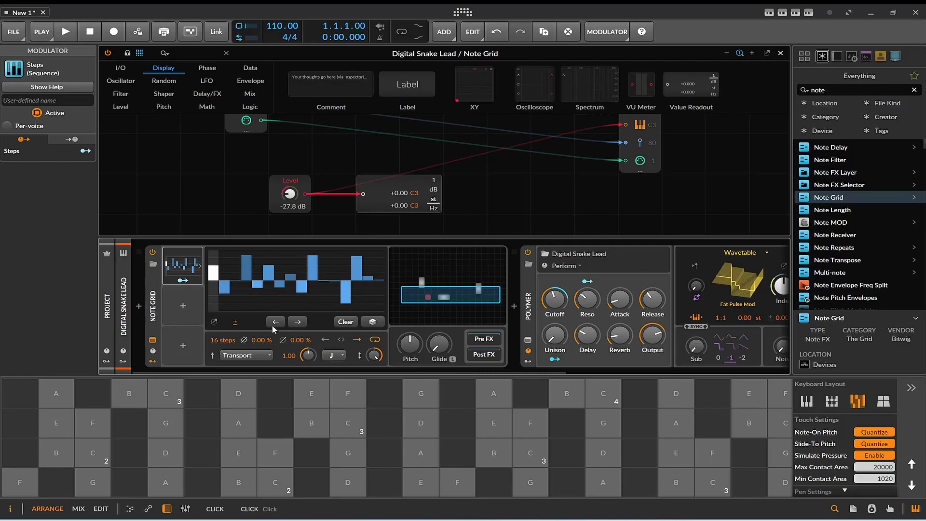
click(183, 280)
drag(289, 194, 291, 195)
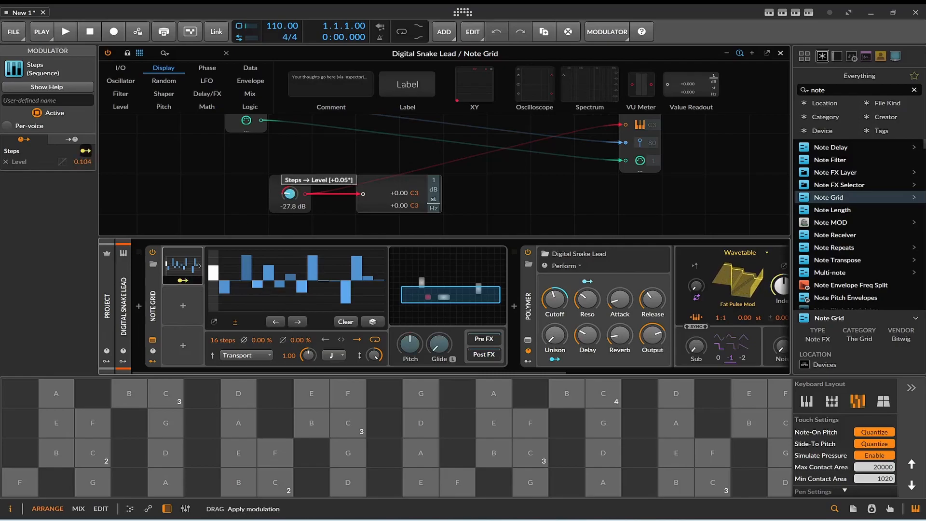
Start playback and play B on the onscreen keyboard to hear how Steps modulates the Level pitch
key(space)
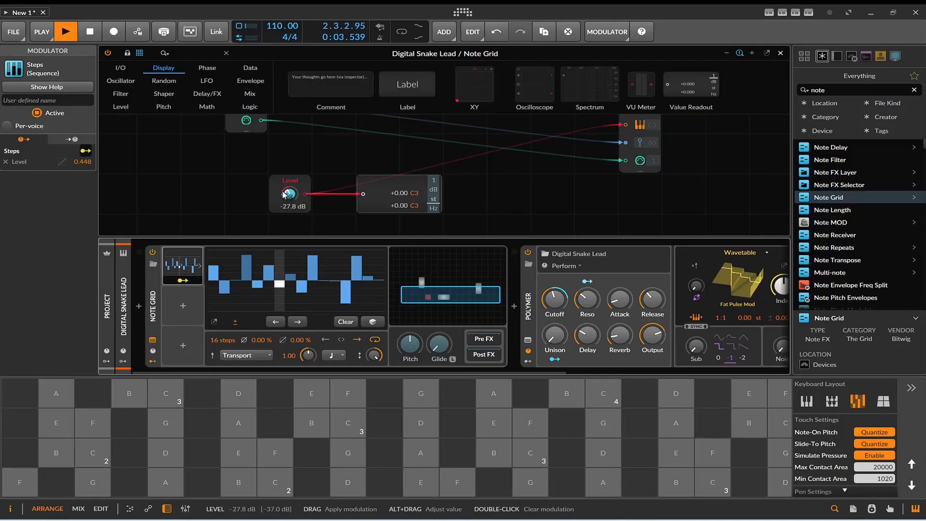
click(322, 422)
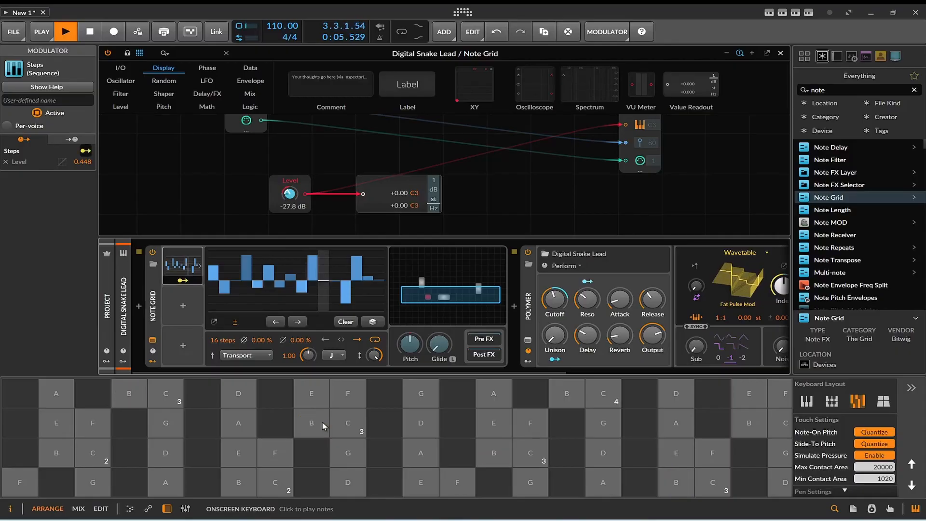
click(322, 424)
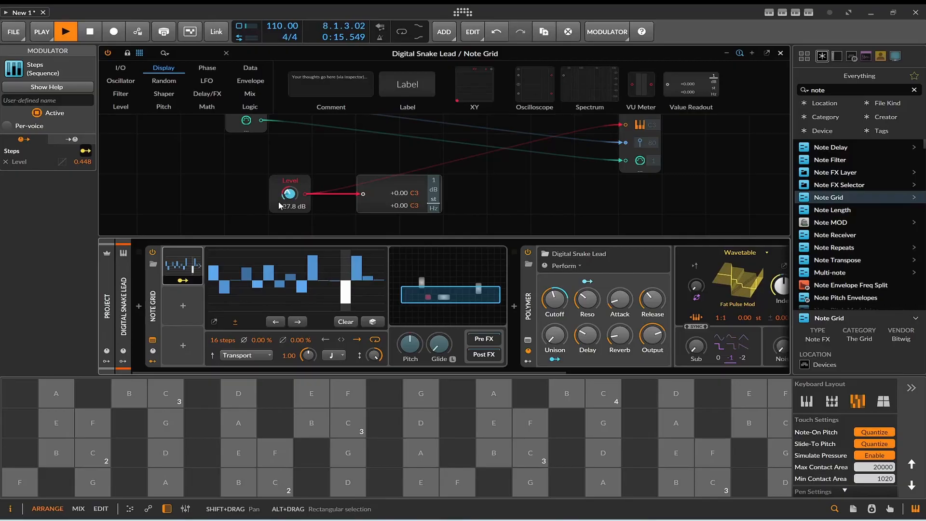
Set the Steps modulation of Level to 0.200, randomize the step pattern and play B to hear it
drag(290, 195, 289, 211)
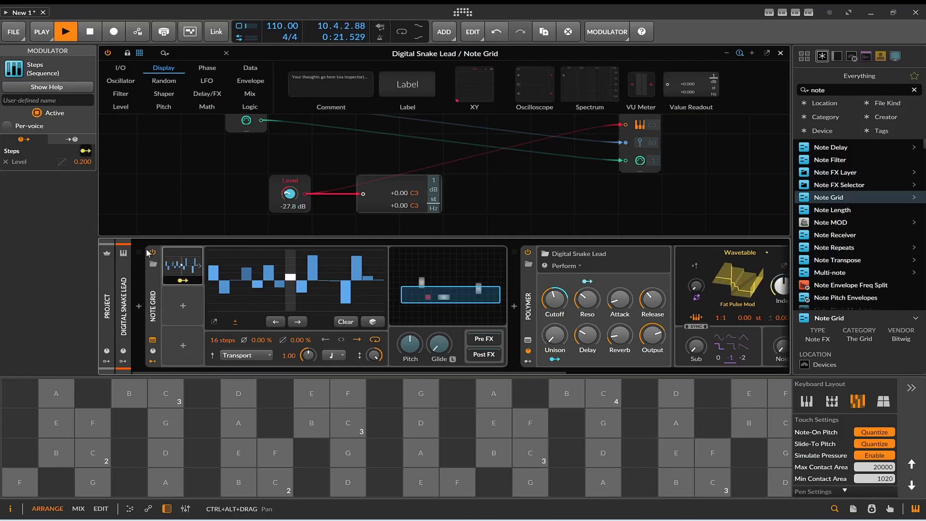
click(320, 430)
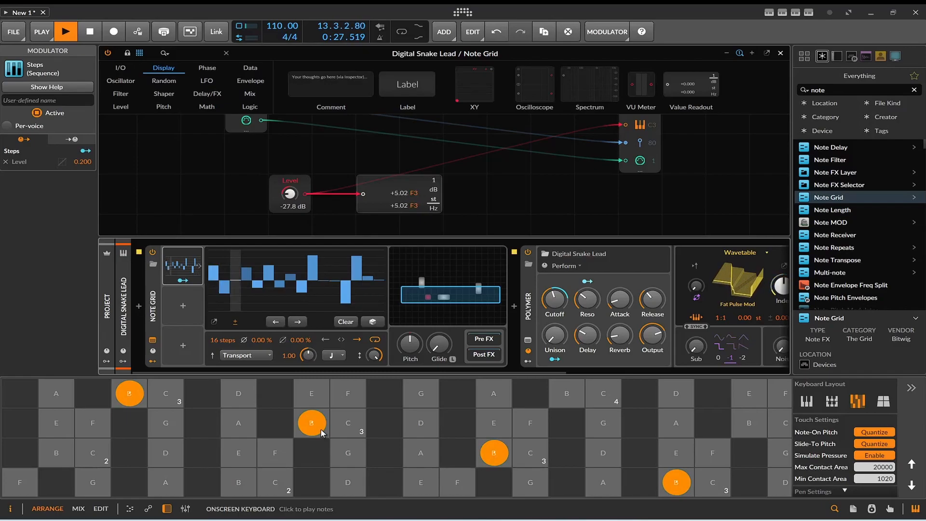
click(372, 322)
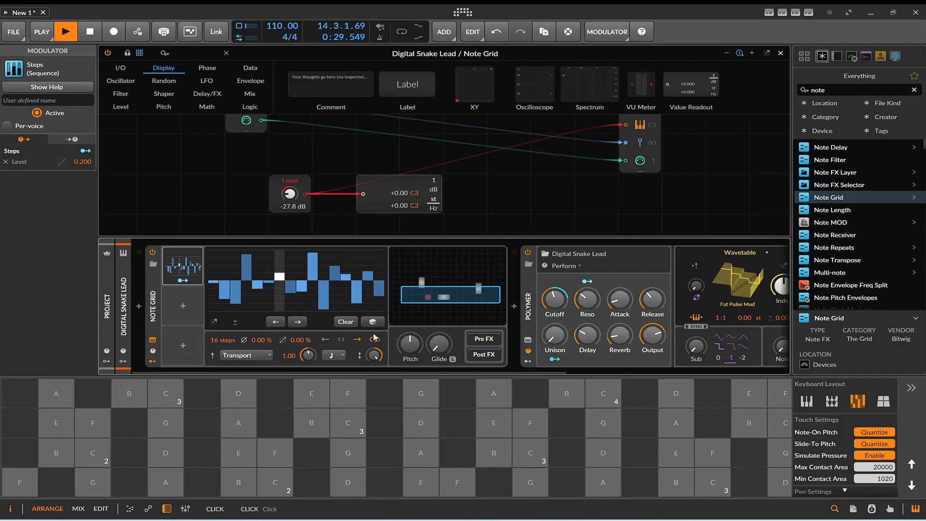
click(310, 419)
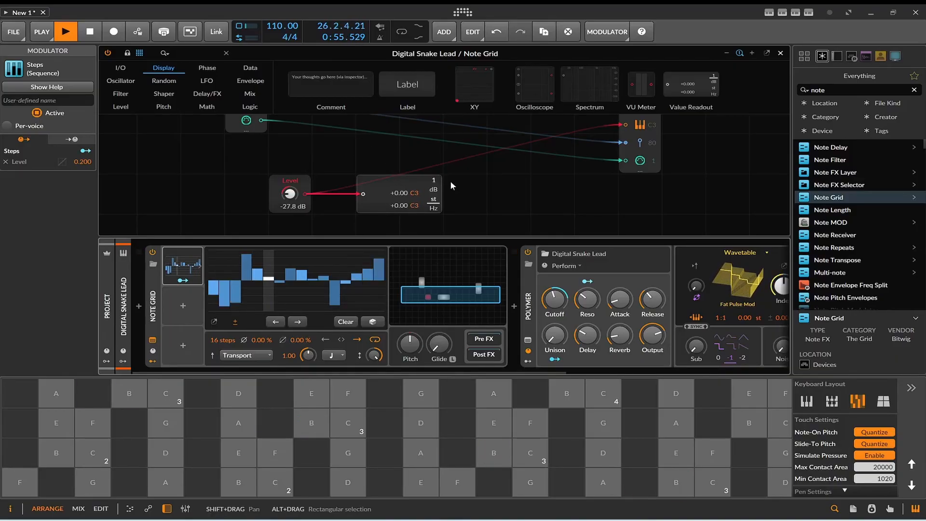
Remove the gate connection between Note In and Note Out
drag(488, 181, 508, 174)
scroll(482, 217, up, 2)
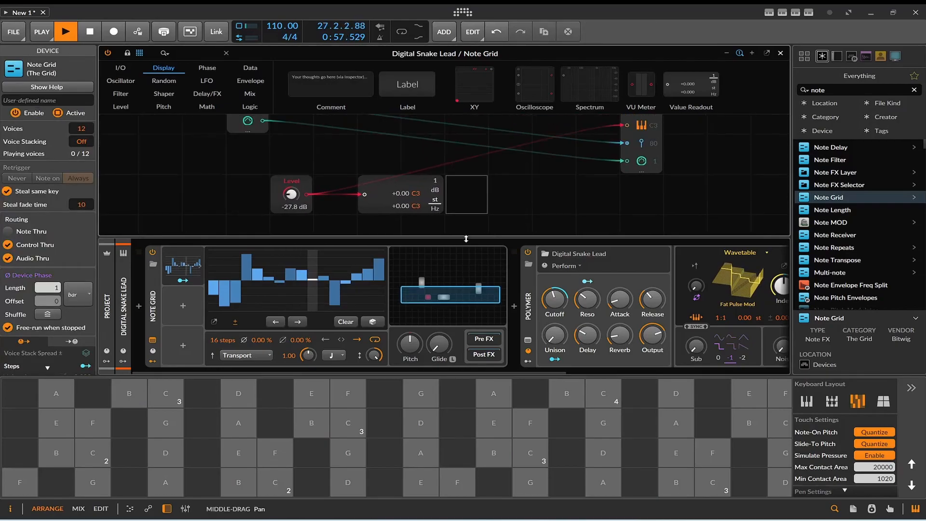
scroll(463, 234, right, 3)
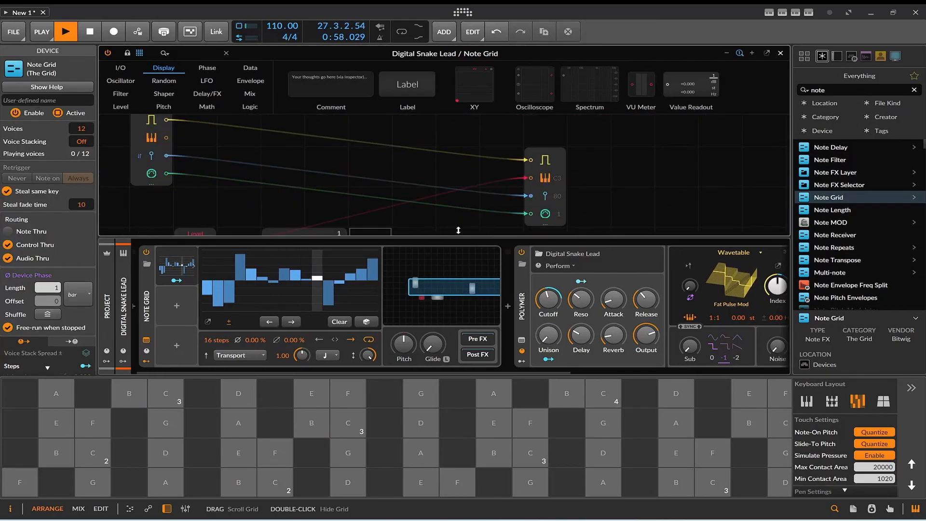
double_click(531, 161)
drag(425, 153, 436, 183)
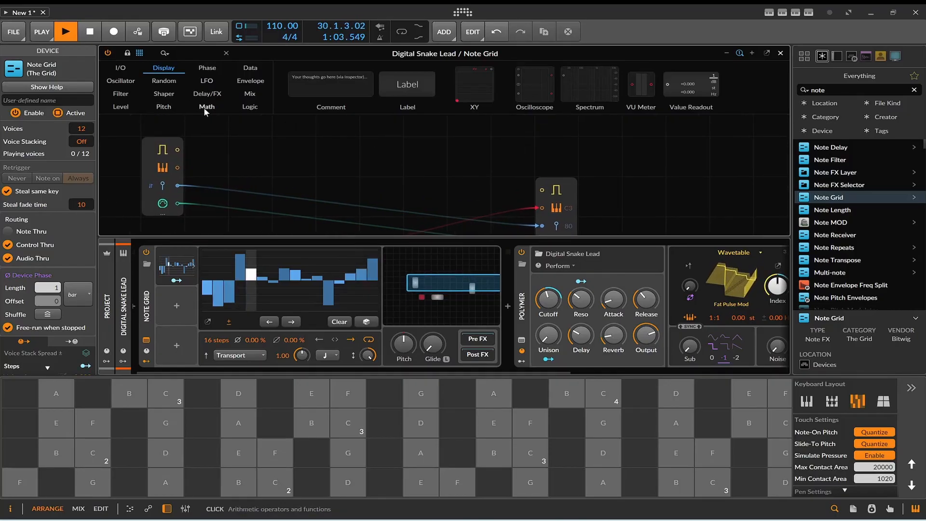
Add a Gates module from the Data category above Note In and connect its output to Note Out's gate input
click(250, 105)
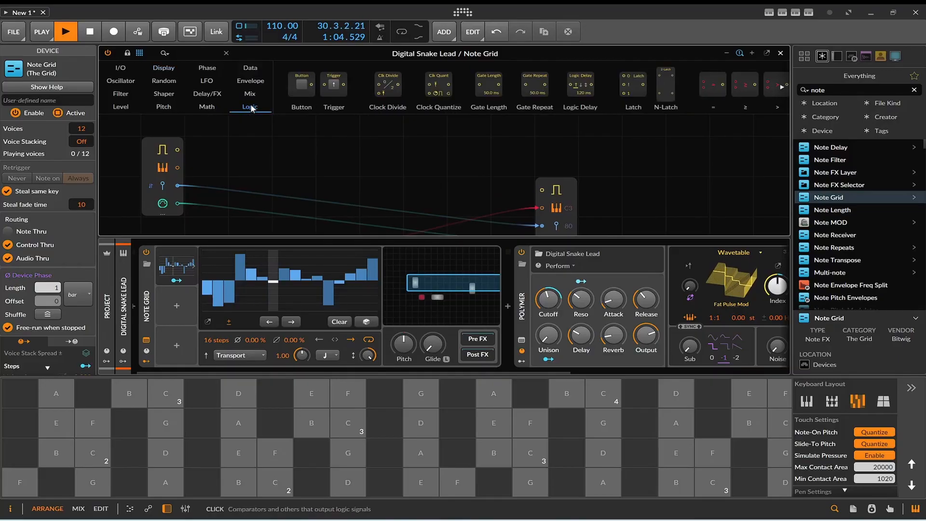
click(257, 70)
drag(295, 107, 540, 189)
scroll(459, 183, up, 2)
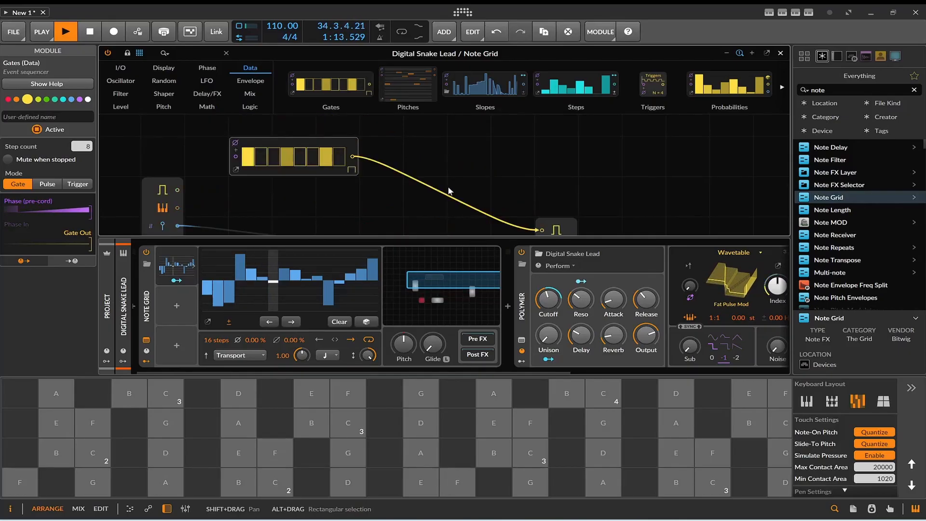
Select the Note Grid device and play A on the onscreen keyboard to check the gate pattern and playing voices
click(111, 154)
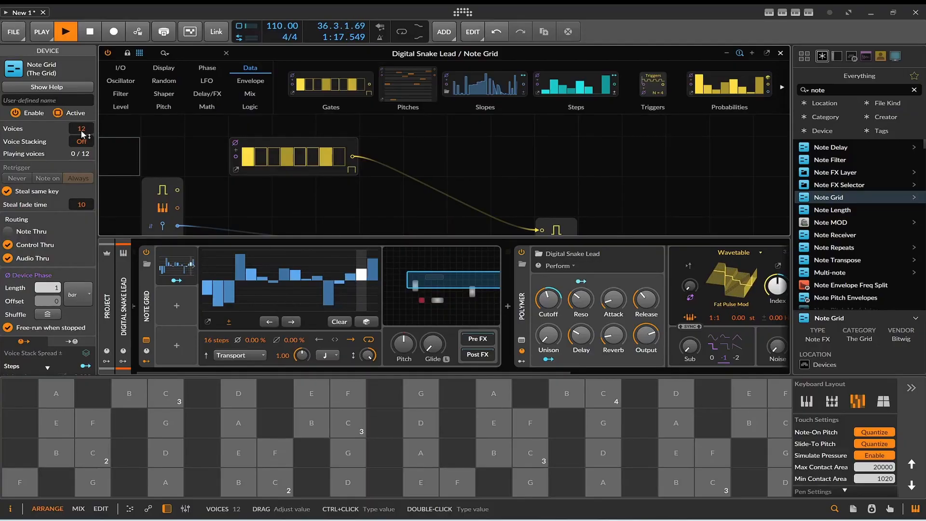
click(233, 423)
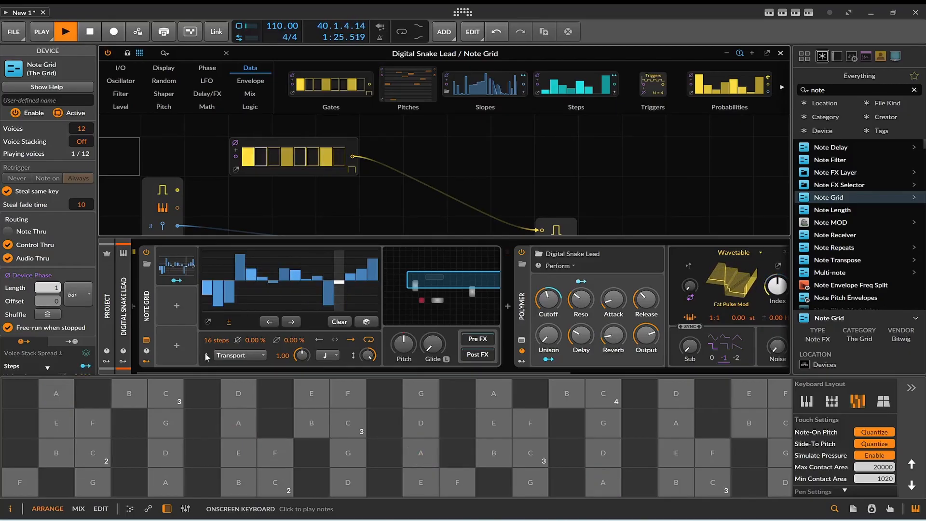
drag(82, 129, 82, 129)
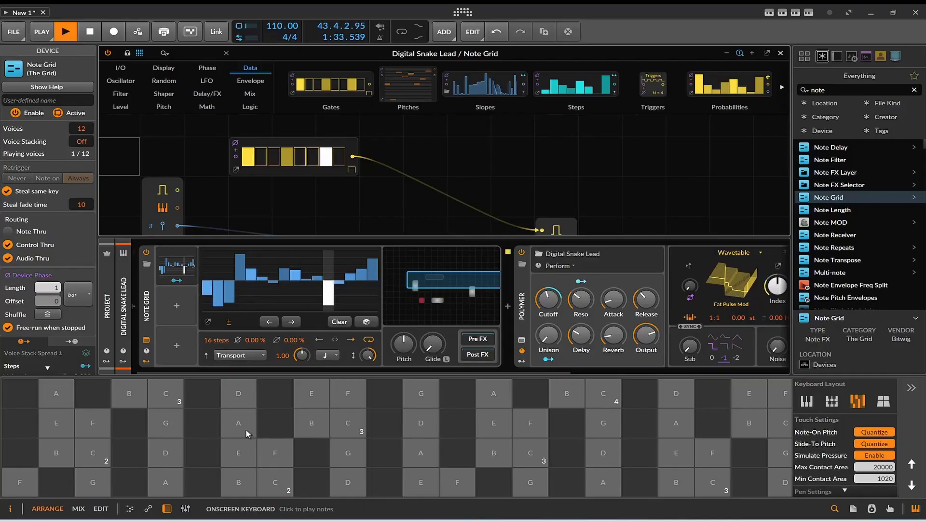
Set the Note Grid's voices to Mono, stop playback and check the device phase's free-run setting
mouse_move(82, 129)
mouse_down()
mouse_move(82, 145)
mouse_move(91, 129)
mouse_up()
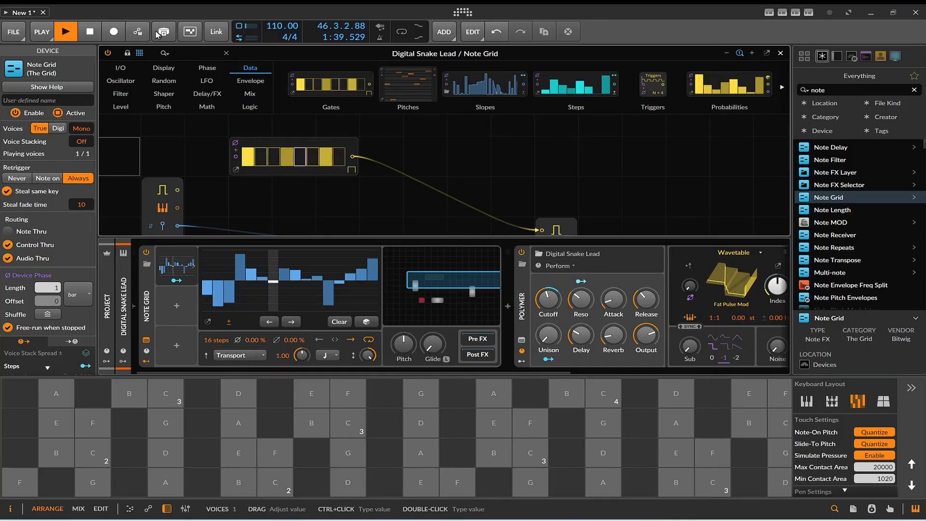
click(85, 33)
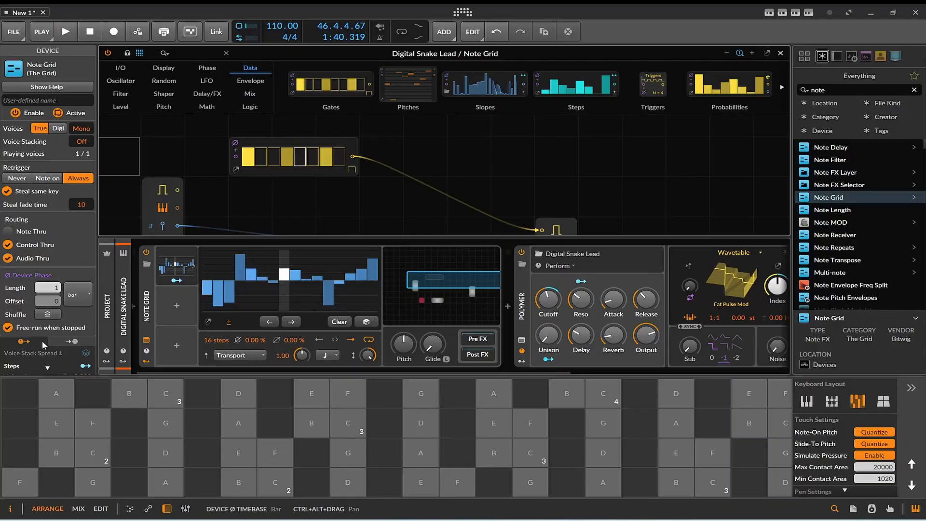
scroll(34, 275, down, 1)
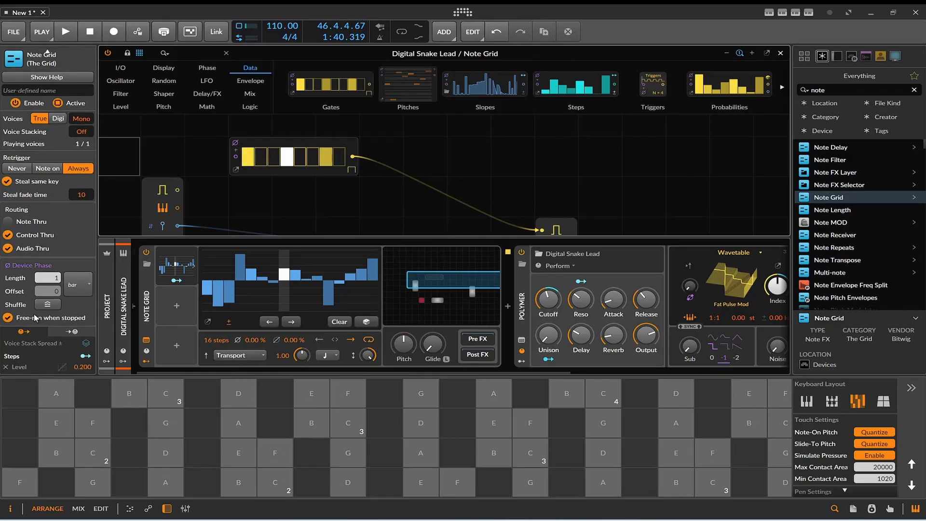
Toggle the Note Grid's free-run when stopped off and back on, and start playback with a newly randomized Steps pattern
click(46, 318)
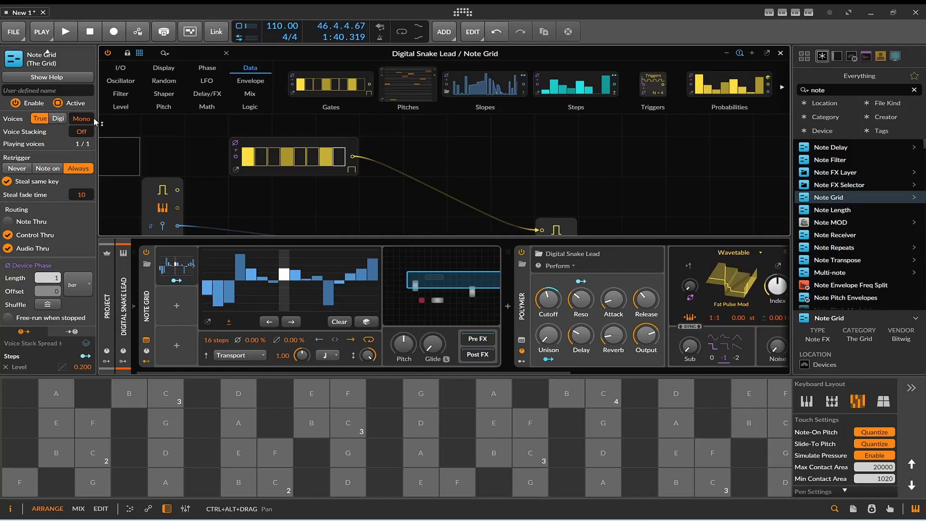
click(42, 319)
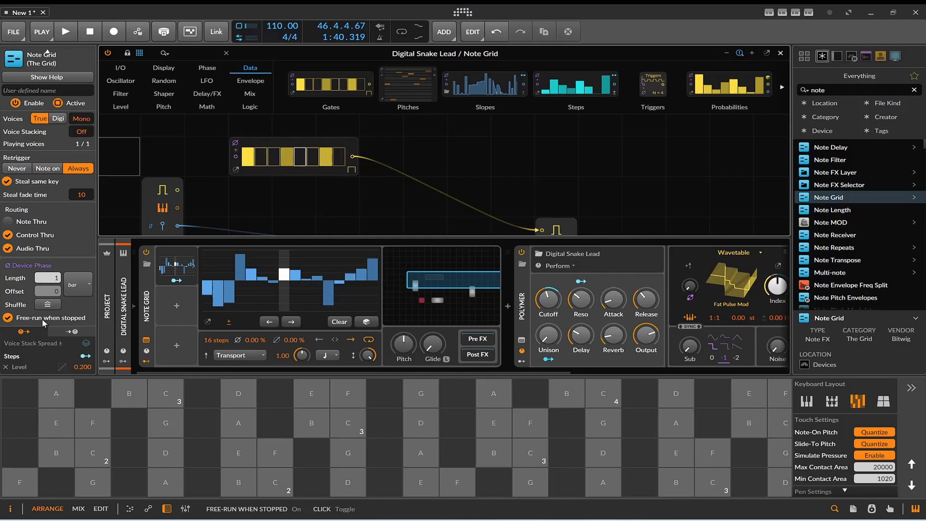
click(66, 32)
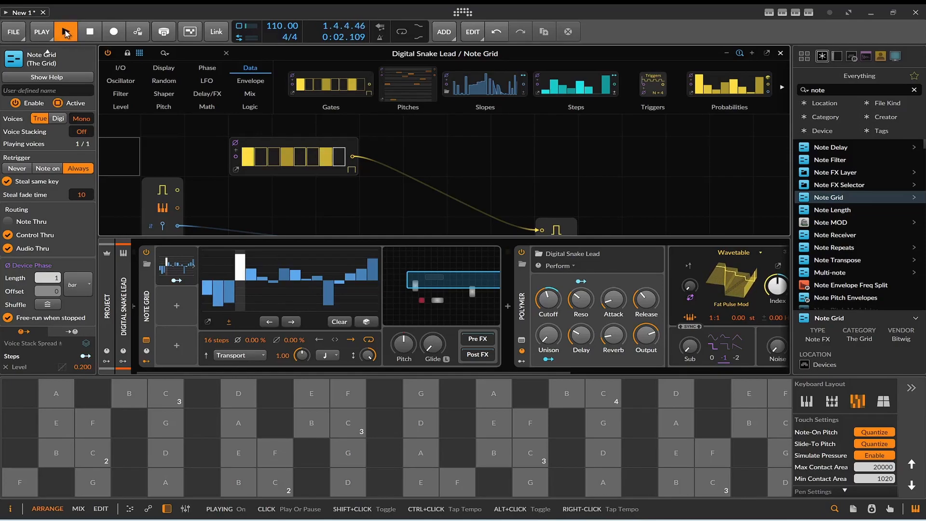
click(367, 322)
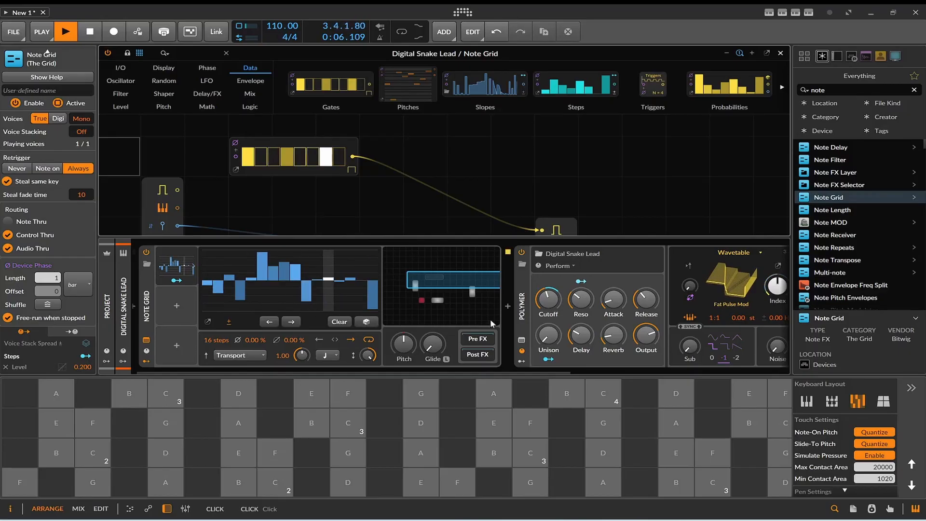
Reveal Polymer's modulators and add a Curves modulator that modulates Cutoff by 20.80
drag(549, 299, 546, 359)
click(523, 360)
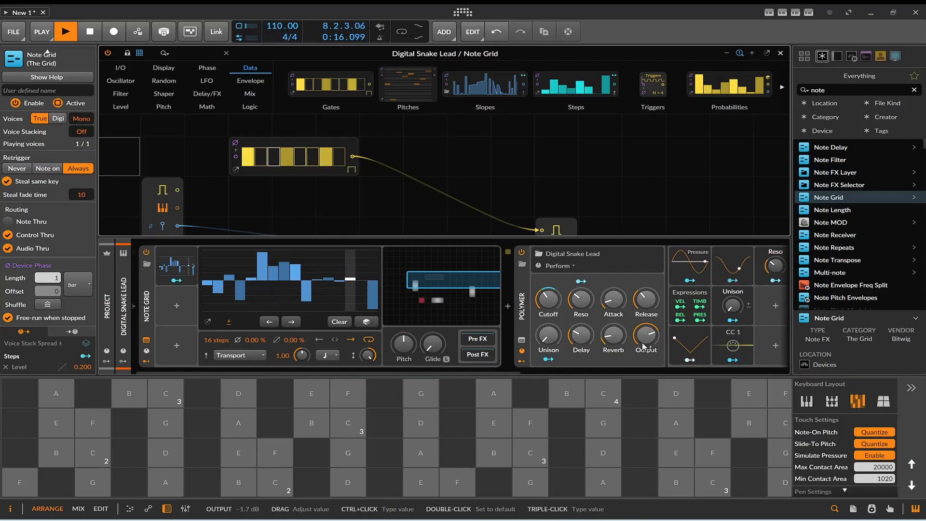
drag(507, 370, 583, 373)
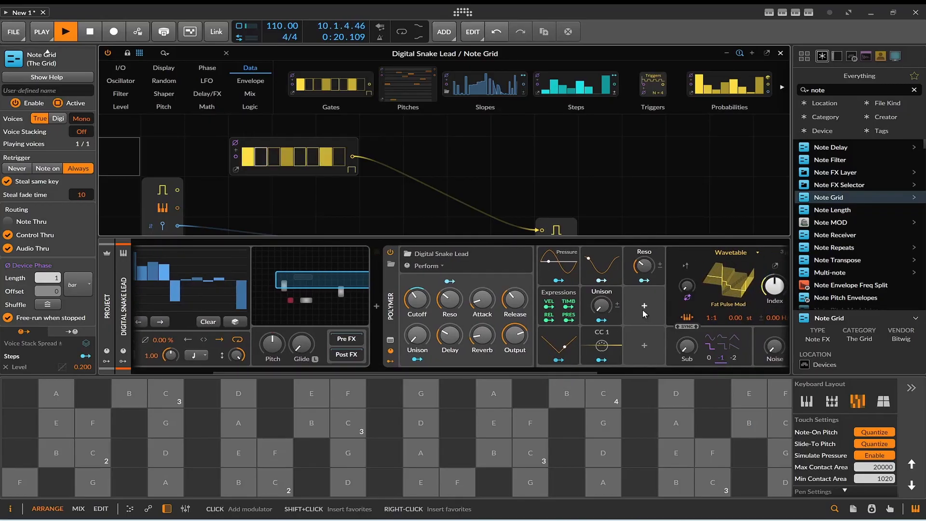
click(645, 308)
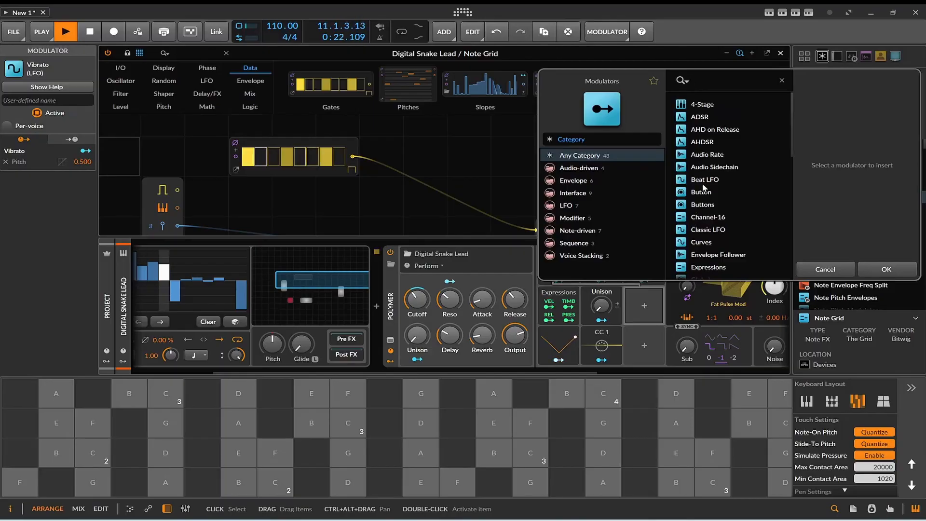
scroll(696, 227, down, 5)
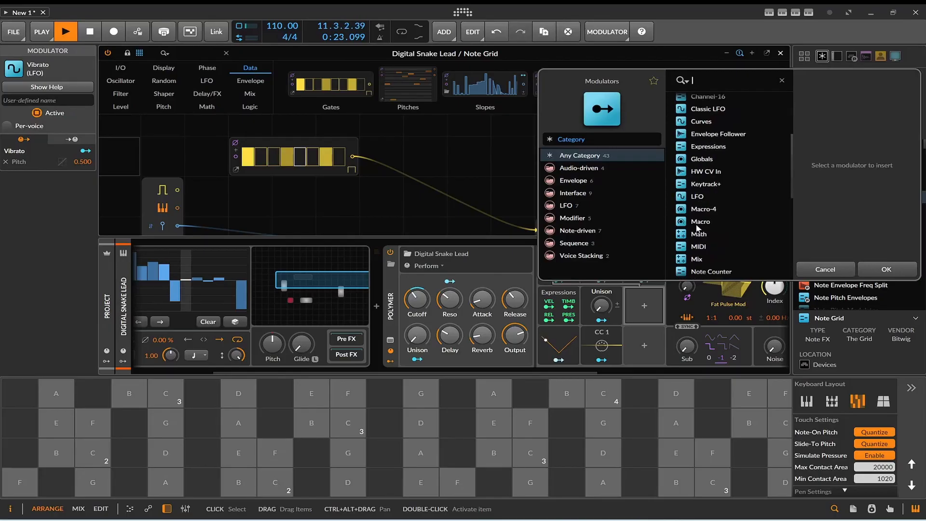
click(693, 129)
double_click(693, 123)
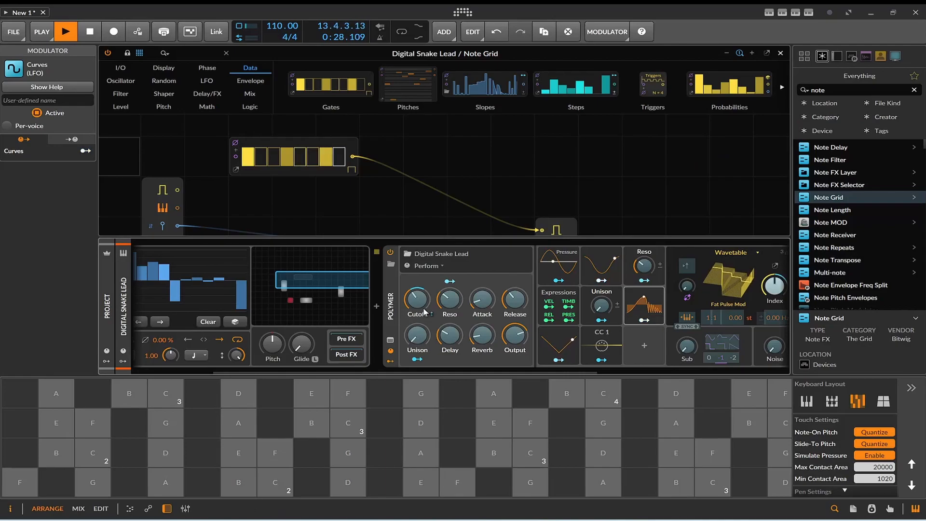
drag(425, 313, 425, 290)
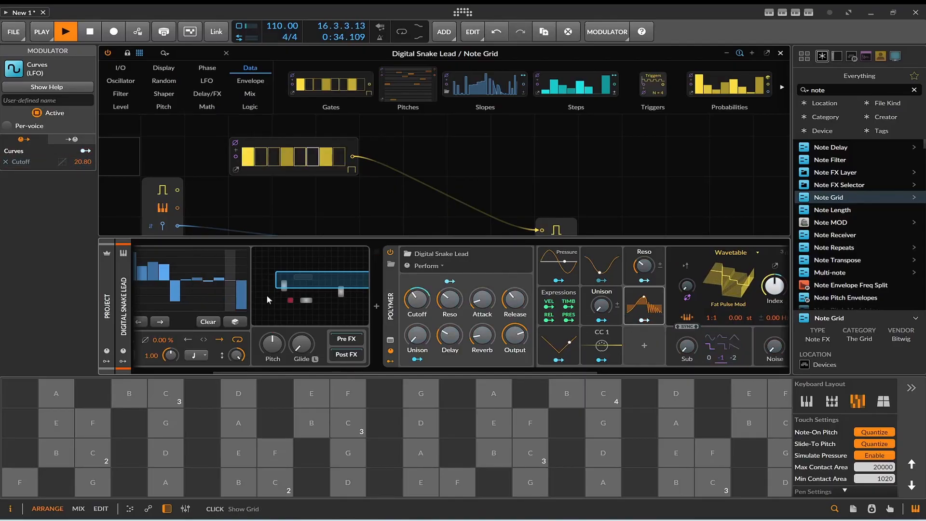
Randomize the pattern of the Note Grid's Steps modulator during playback and stop the transport
drag(460, 372, 367, 371)
click(372, 322)
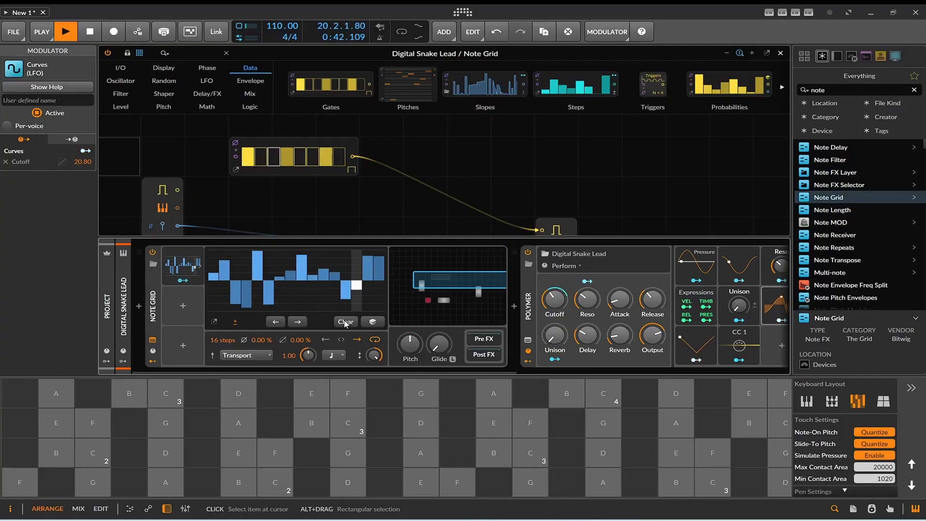
click(87, 33)
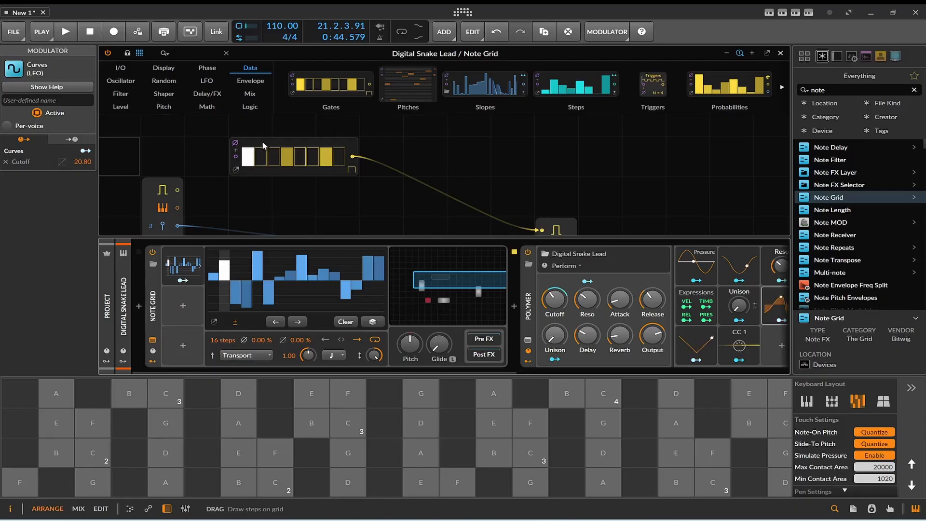
Turn off free-run when stopped for the Note Grid and test playback briefly from the start of the timeline
click(213, 135)
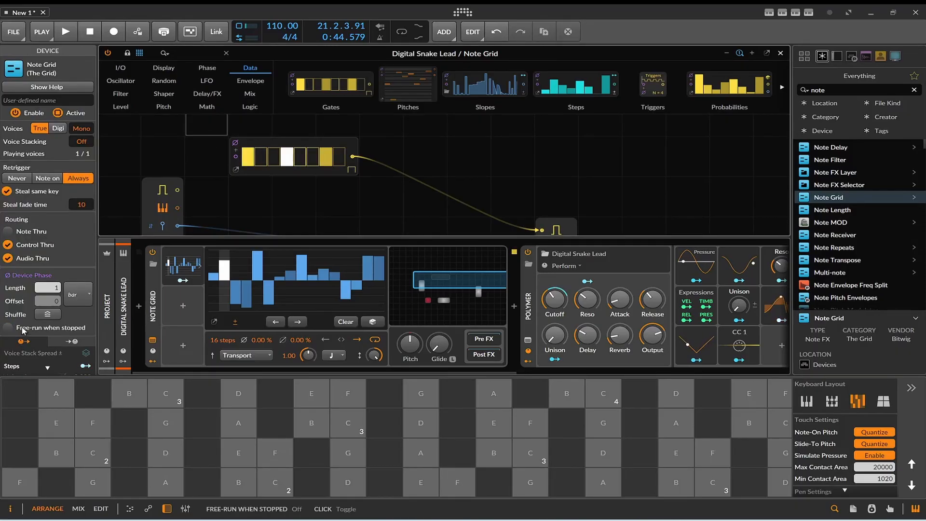
click(84, 32)
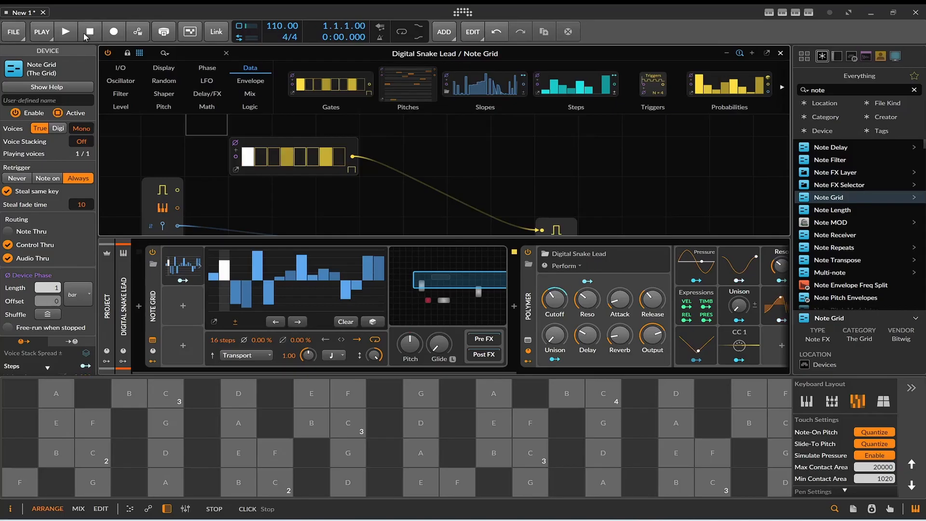
key(space)
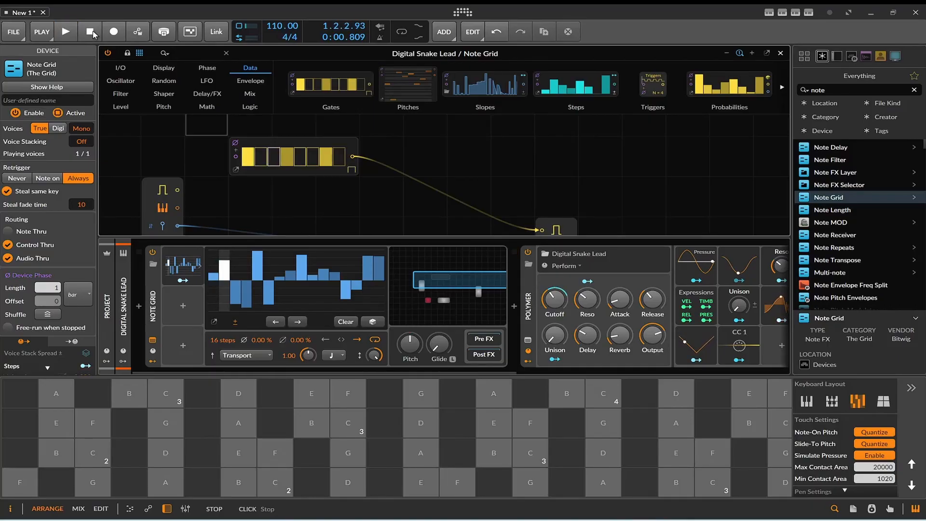
Select the Note Grid's Steps modulator and randomize its pattern several times
click(177, 274)
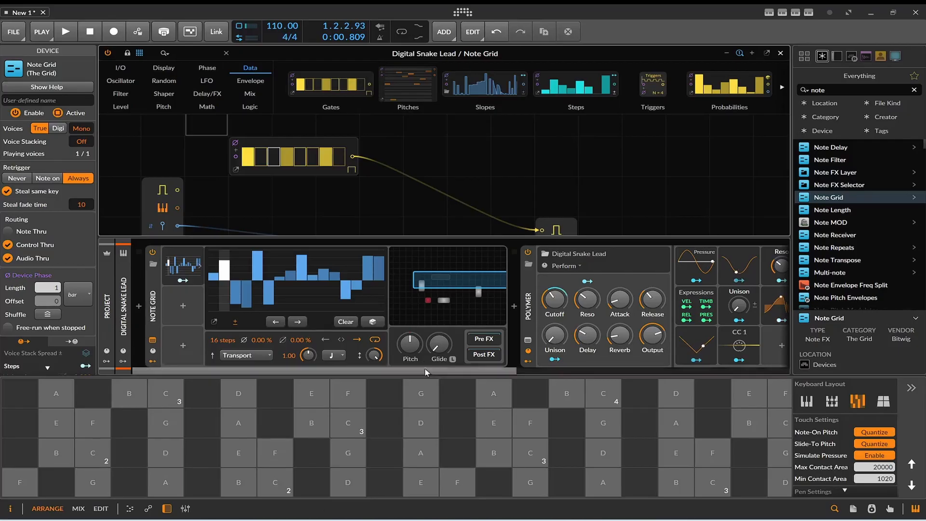
click(379, 325)
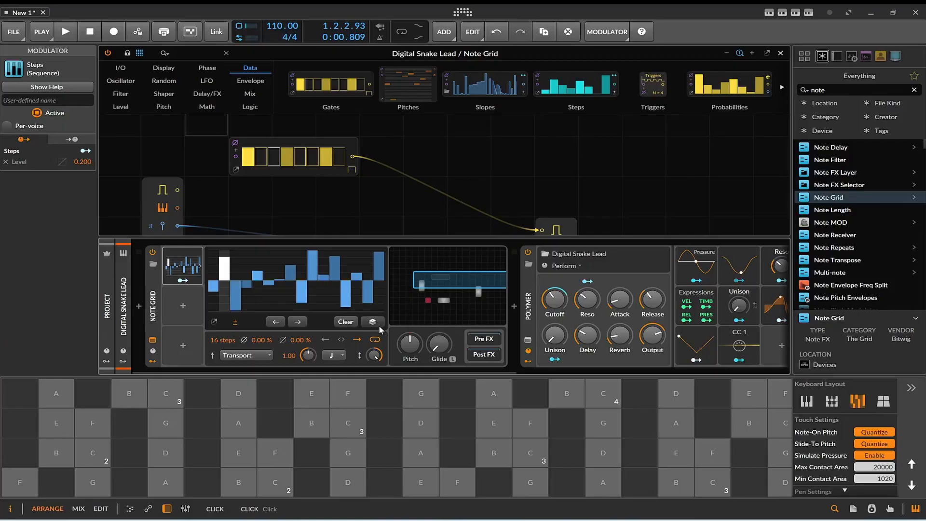
click(378, 325)
click(379, 325)
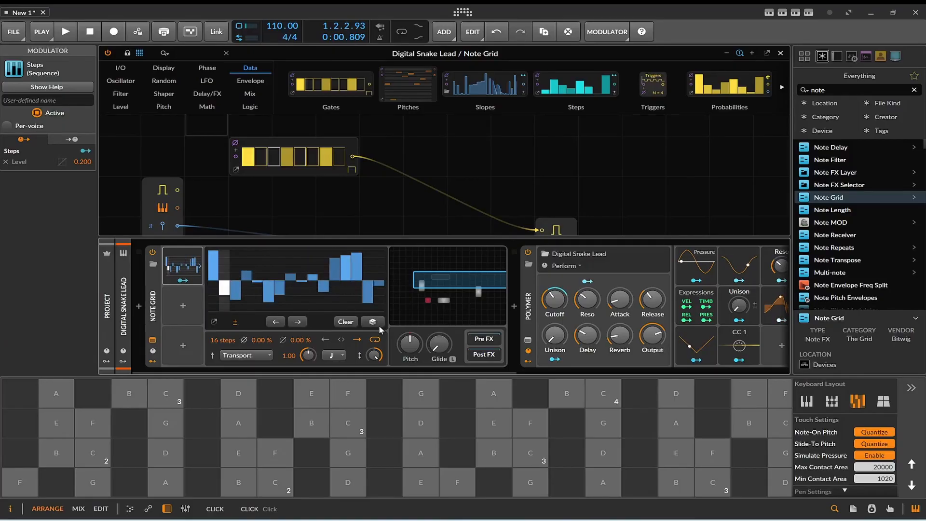
Redraw the Gates pattern so steps 1, 3 and 6 are active, with playback running
click(288, 162)
key(space)
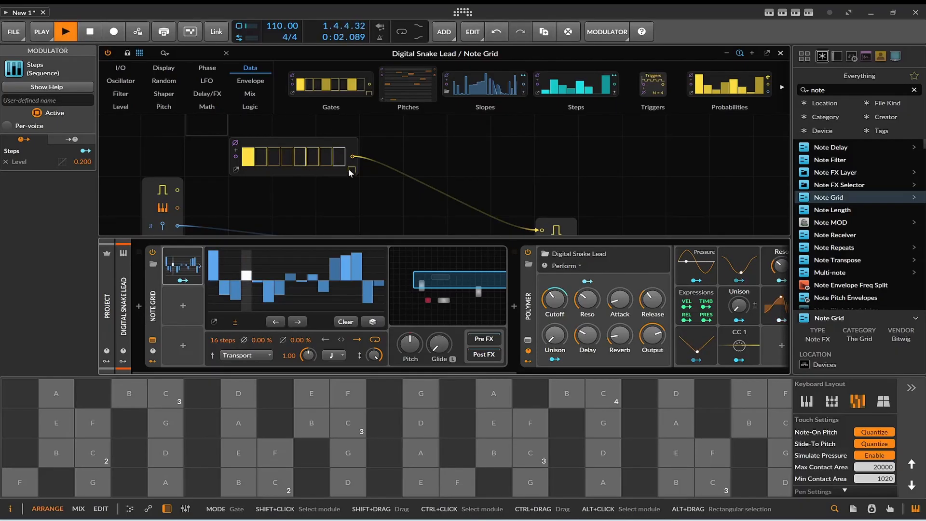
click(273, 160)
click(313, 157)
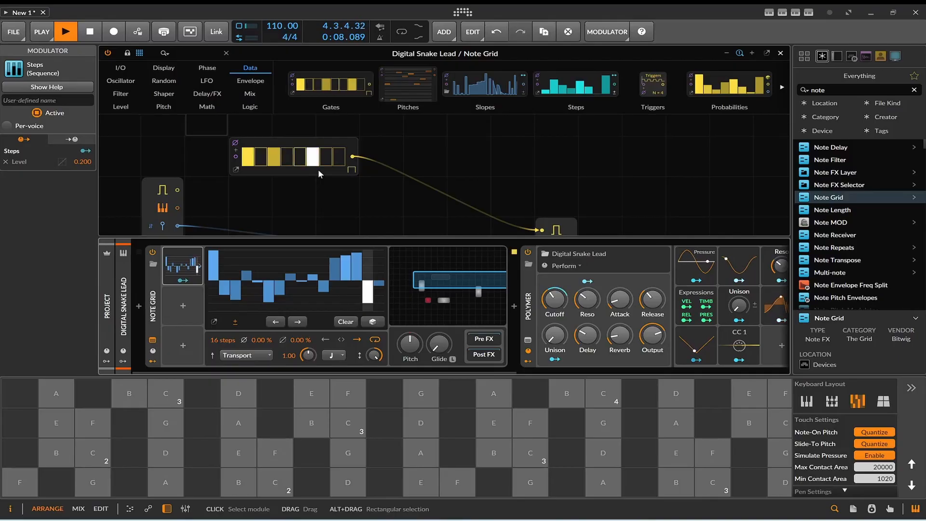
Disconnect the Gates module's output from Note Out's gate input
scroll(318, 167, up, 2)
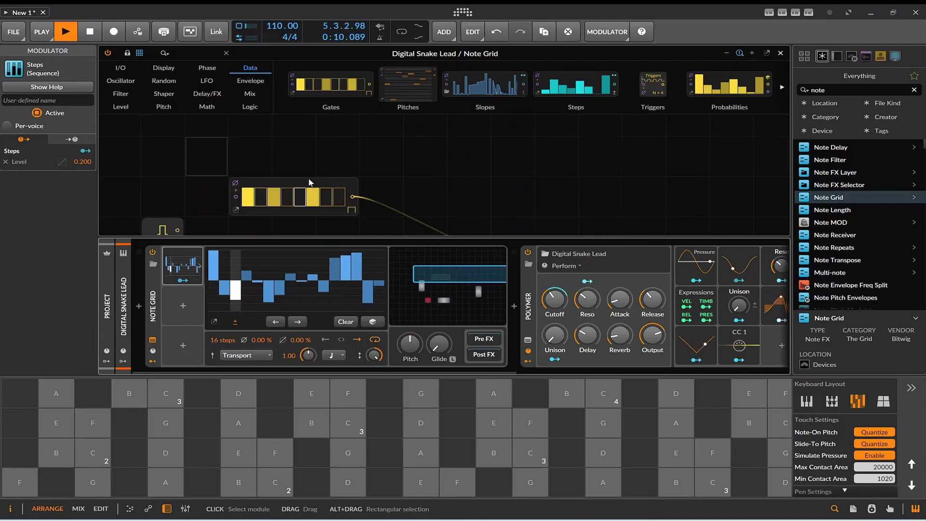
click(318, 182)
scroll(414, 152, down, 4)
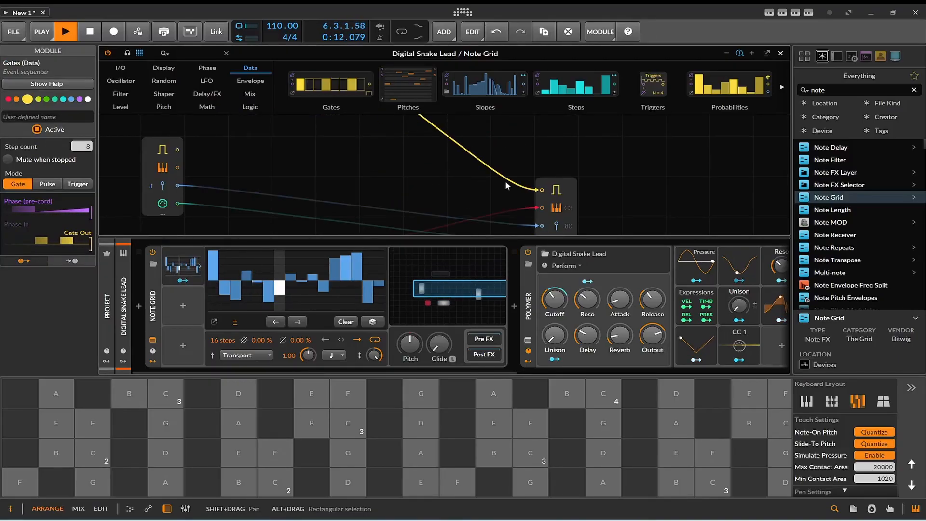
drag(540, 189, 333, 135)
scroll(328, 135, up, 1)
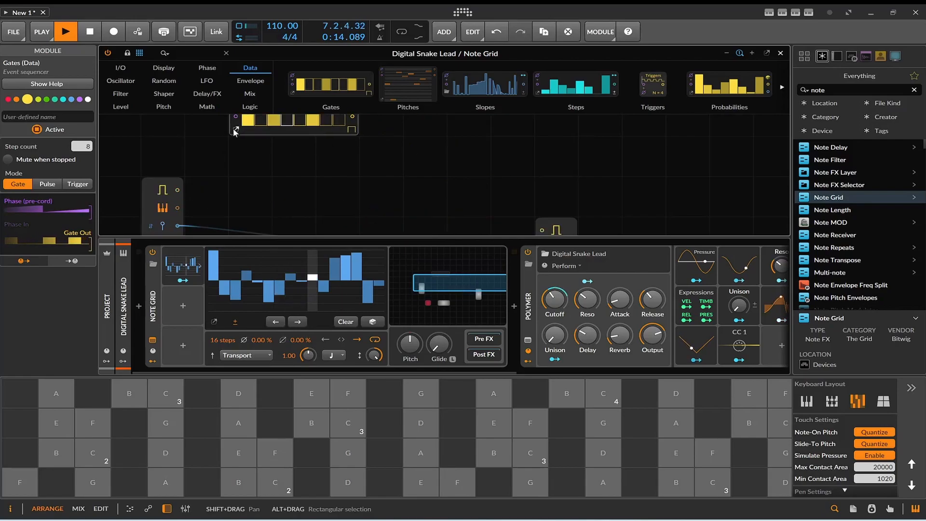
Add a second Gates module directly above the first and draw its pattern with steps 1, 3, 6 and 8 active
scroll(246, 144, up, 2)
drag(339, 93, 275, 153)
click(274, 153)
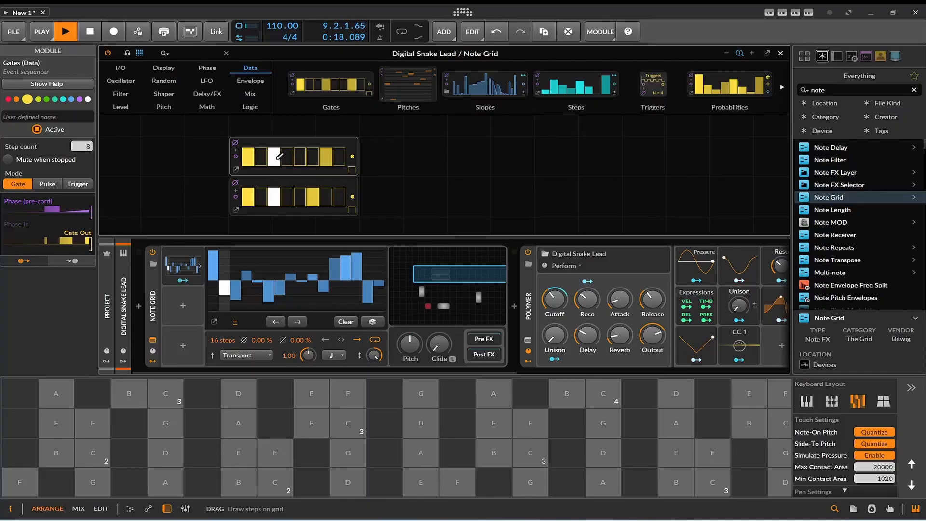
click(315, 159)
click(326, 158)
click(339, 157)
Add a Select In module from the Mix category beside the two Gates modules
scroll(364, 151, down, 1)
scroll(364, 147, up, 1)
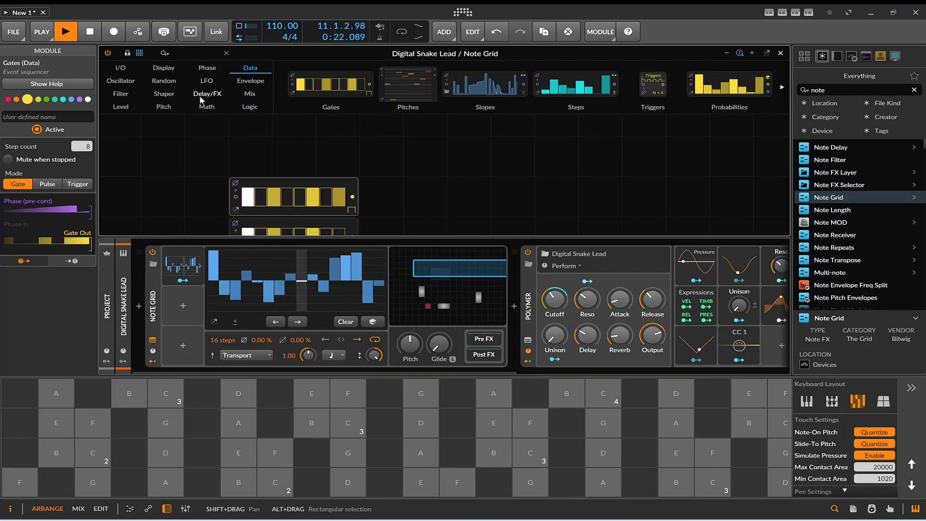
click(250, 94)
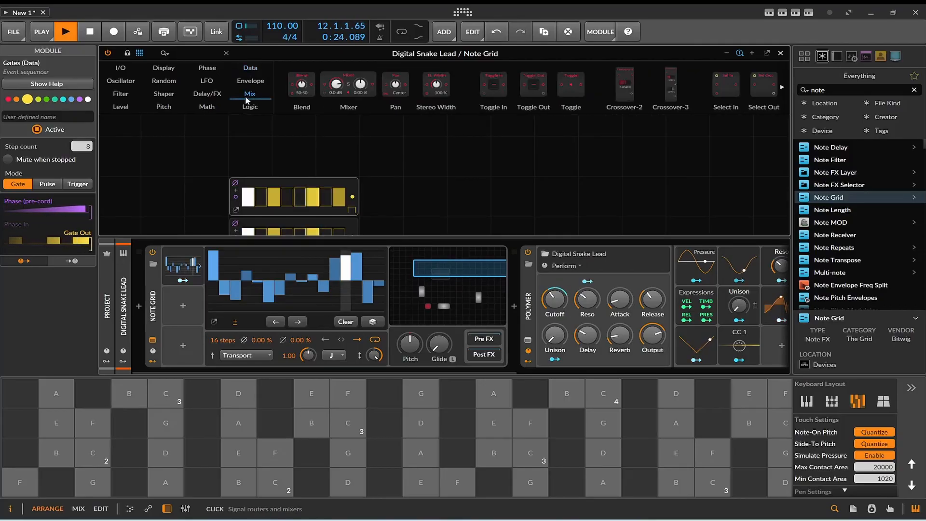
scroll(448, 106, right, 3)
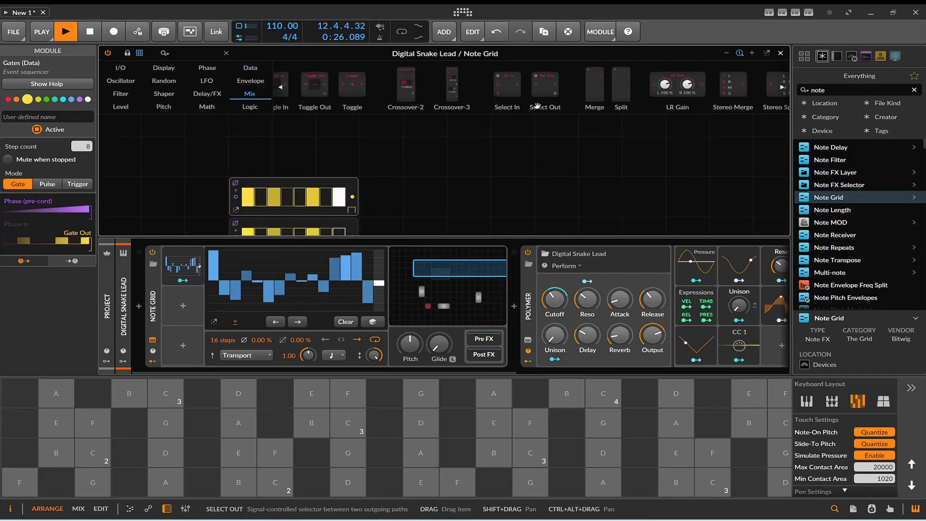
drag(507, 87, 427, 201)
scroll(427, 201, down, 1)
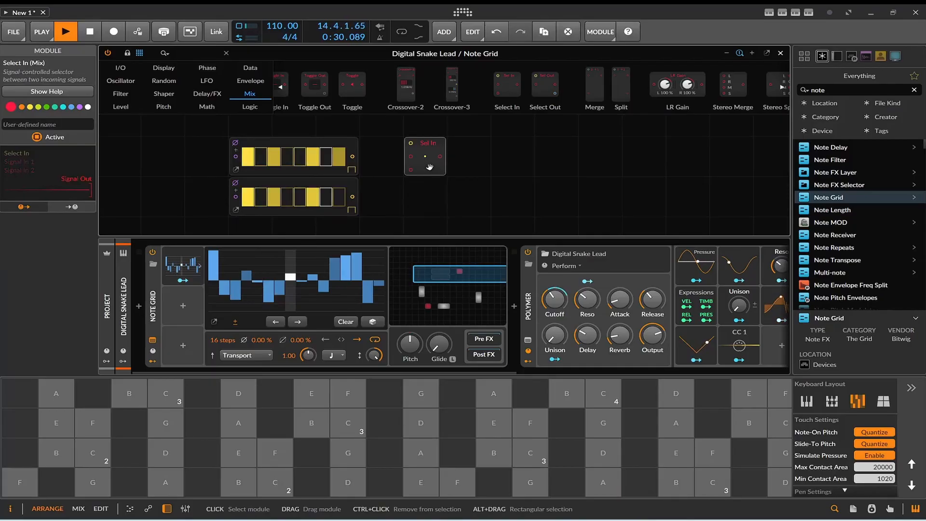
Connect the upper and lower Gates to Select In's signal inputs 1 and 2, and its output to Note Out's gate input
drag(354, 157, 411, 156)
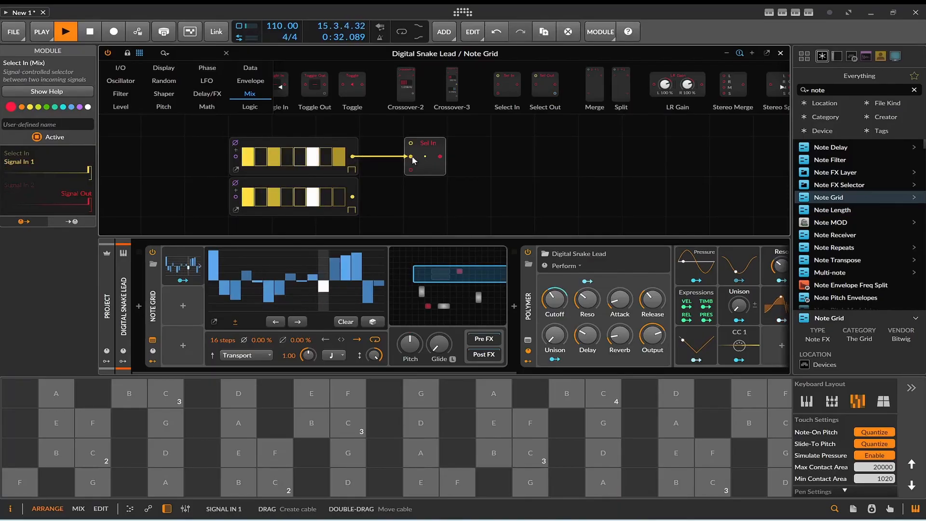
drag(353, 197, 542, 198)
scroll(543, 133, up, 3)
scroll(526, 151, up, 4)
scroll(473, 195, down, 2)
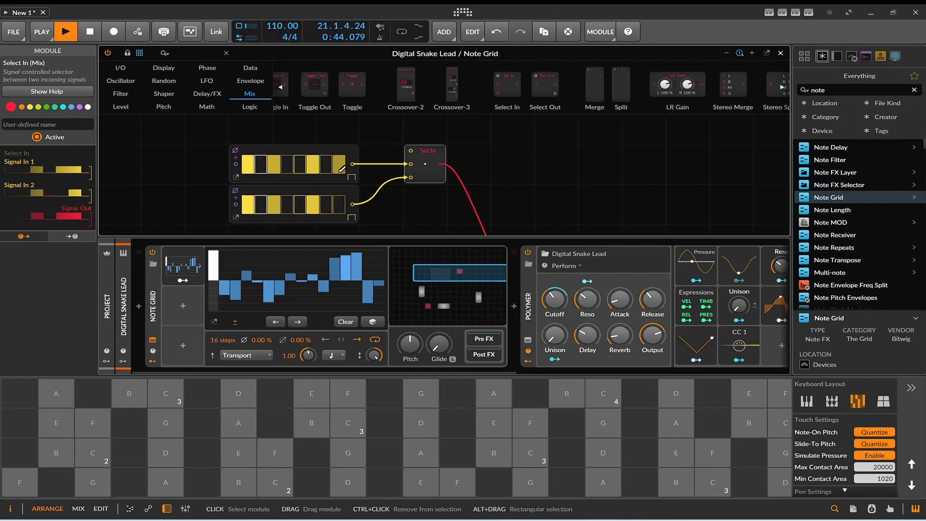
Start and stop playback repeatedly to check how Select In passes the two gate patterns
click(99, 34)
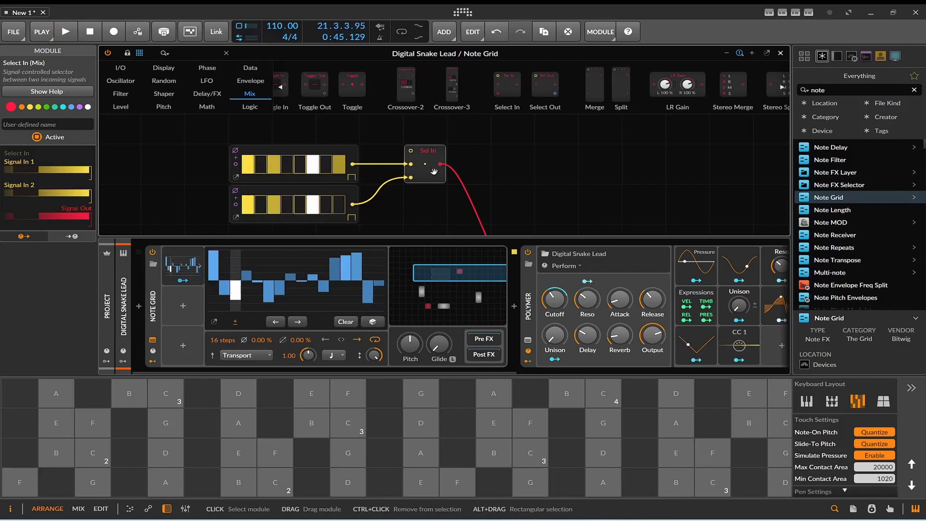
click(64, 35)
click(90, 34)
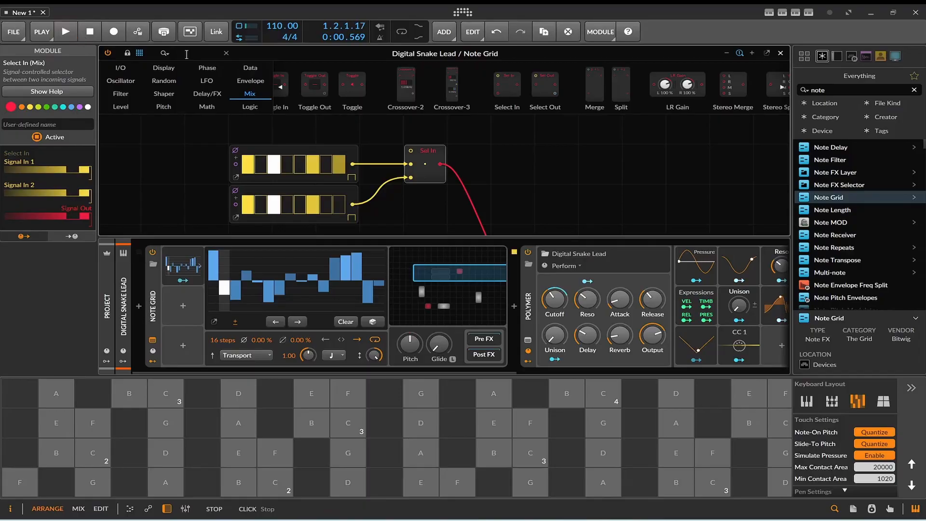
click(65, 32)
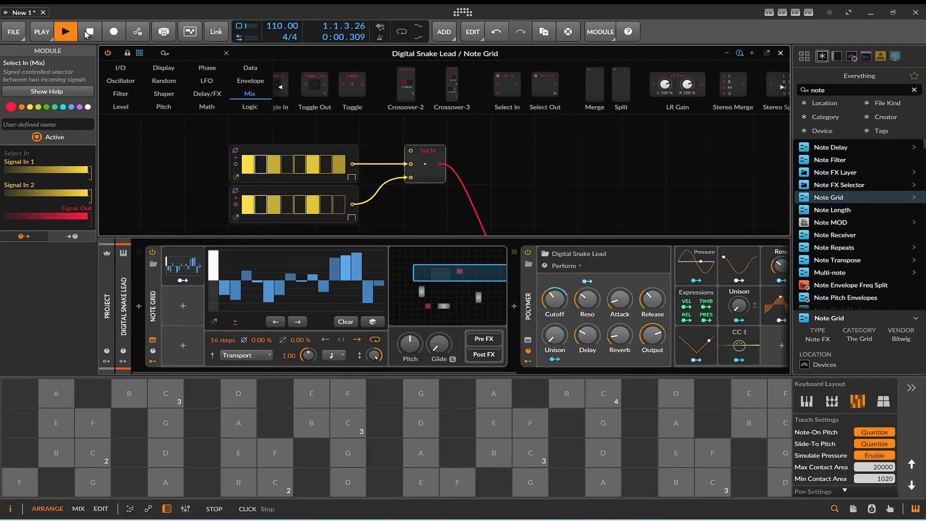
click(91, 34)
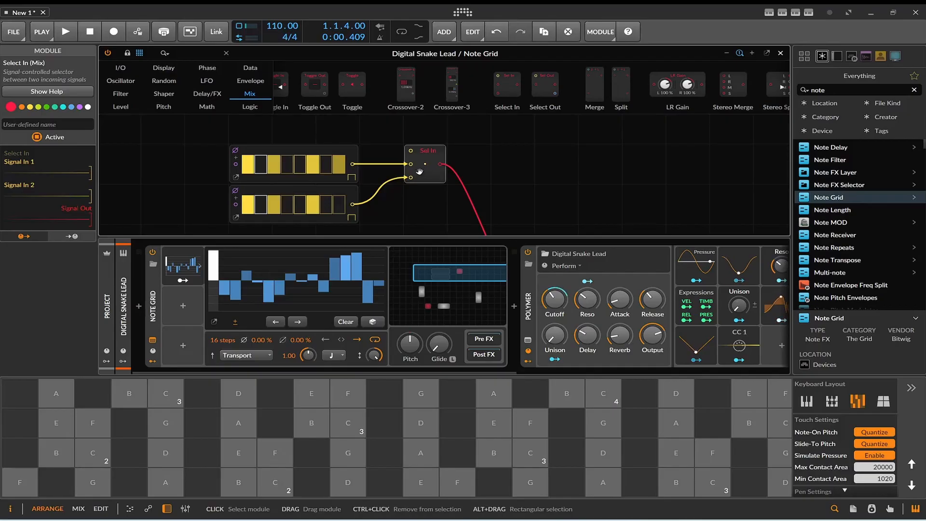
scroll(403, 158, up, 2)
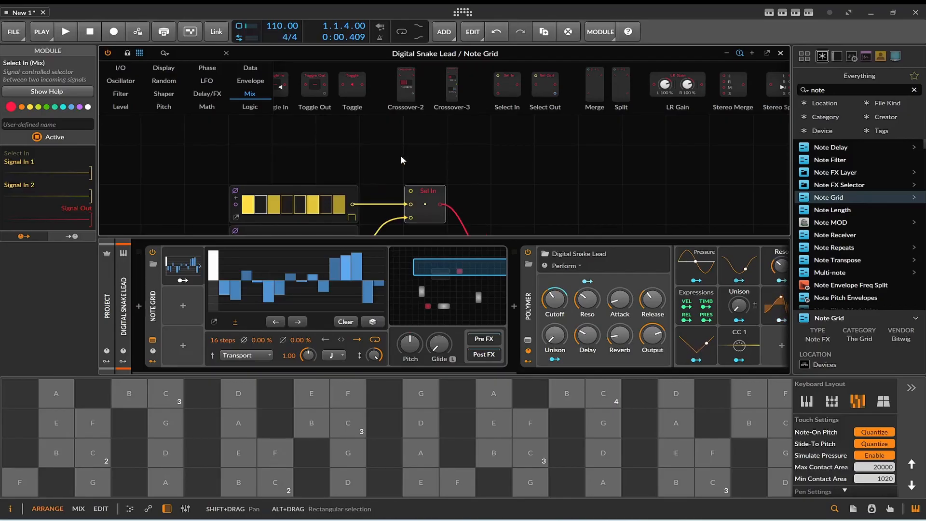
Add a Dice module from the Random category above the Gates modules, connect its output to Select In's select input, and briefly test playback
click(173, 86)
drag(458, 86, 351, 169)
drag(424, 182, 414, 191)
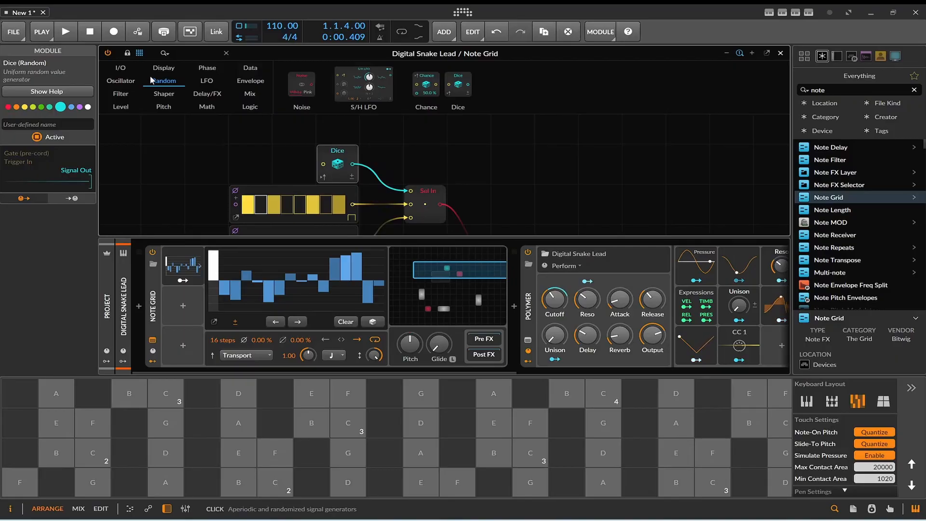
key(space)
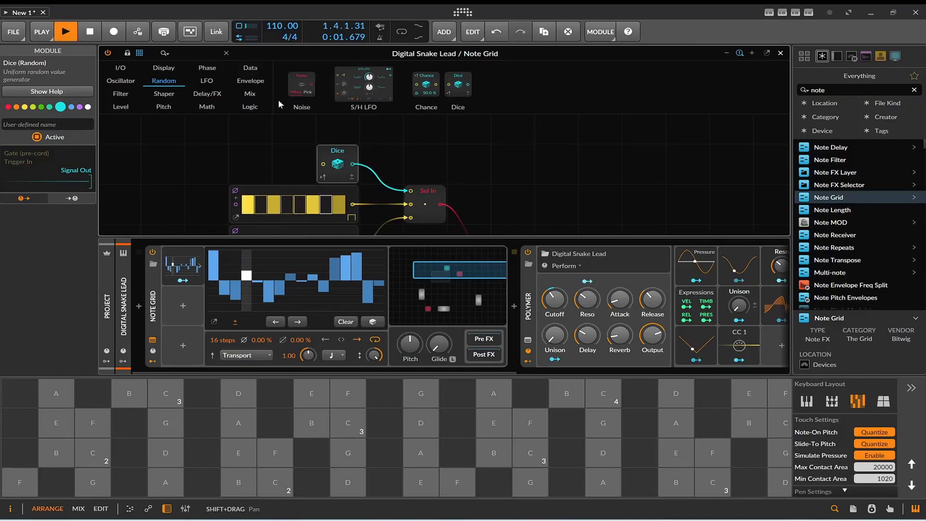
click(91, 32)
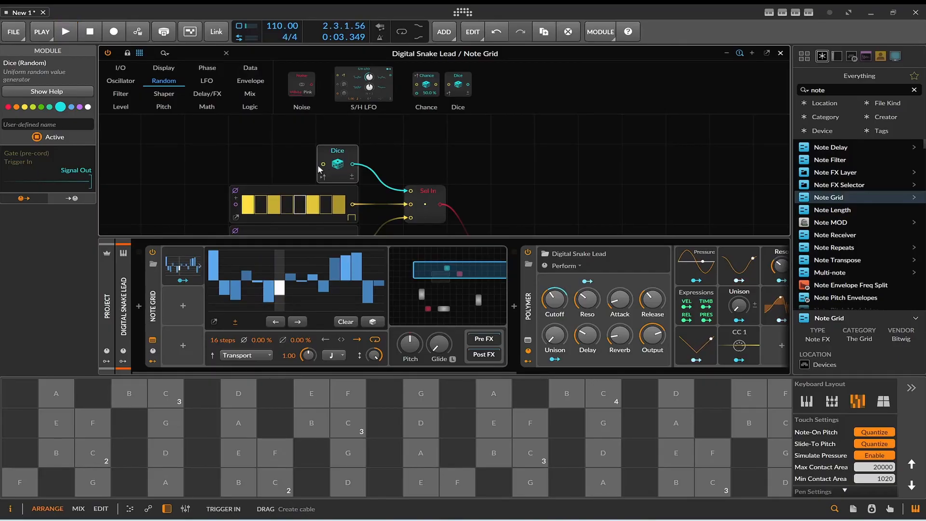
Add a third Gates module beside Dice and connect its output to Dice's trigger input
click(250, 68)
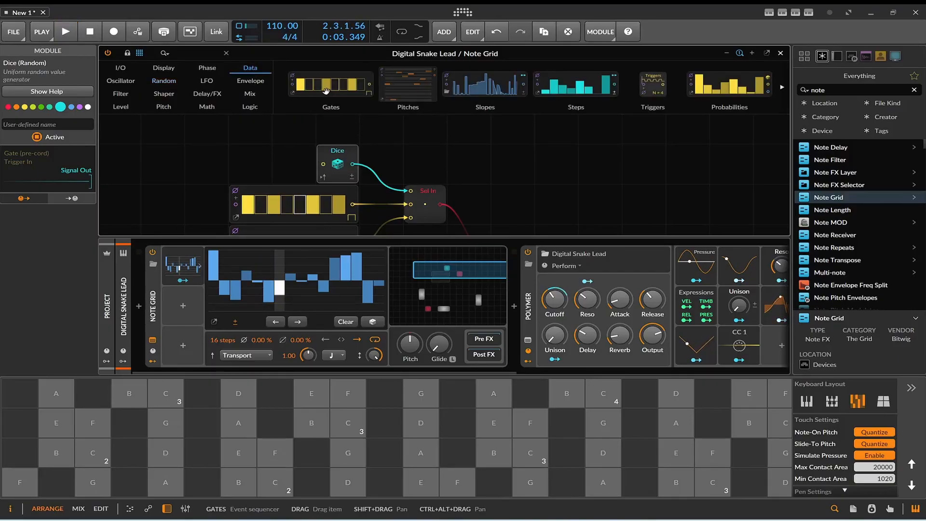
drag(360, 86, 162, 163)
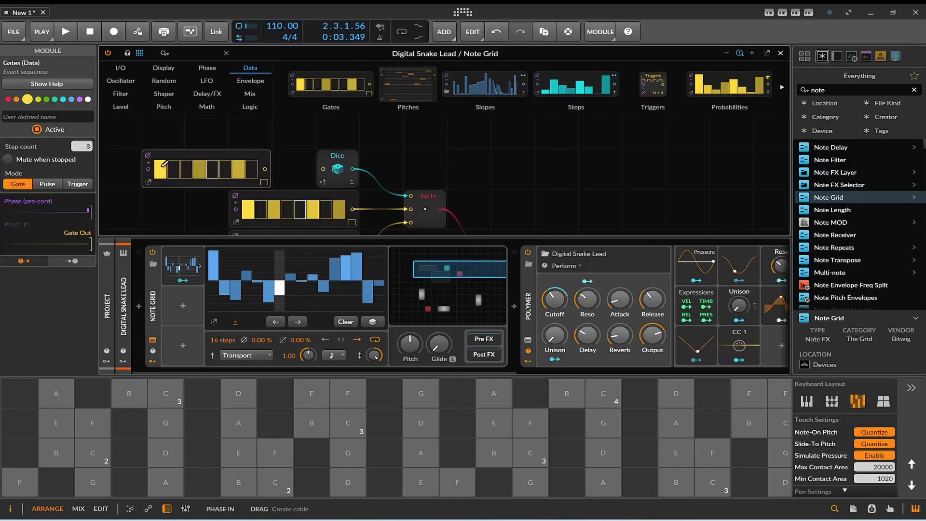
drag(337, 176, 325, 169)
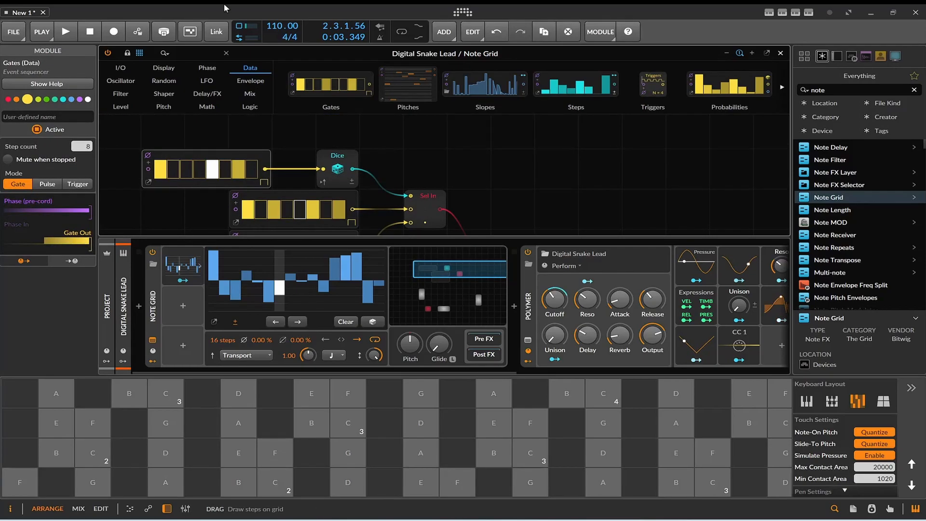
During playback, reduce the pattern of the Gates module feeding Dice to step 1 only and check the random switching between gate patterns
click(72, 38)
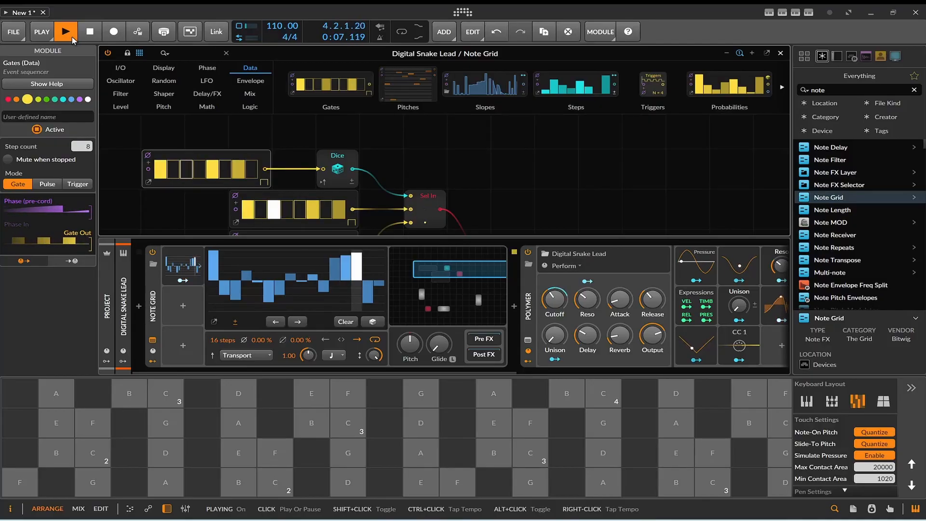
click(215, 171)
click(239, 170)
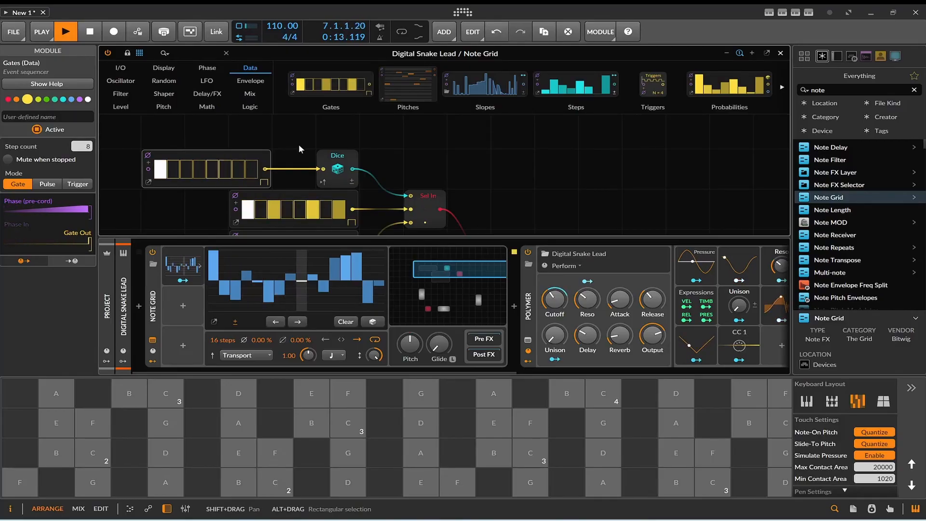
scroll(299, 143, down, 3)
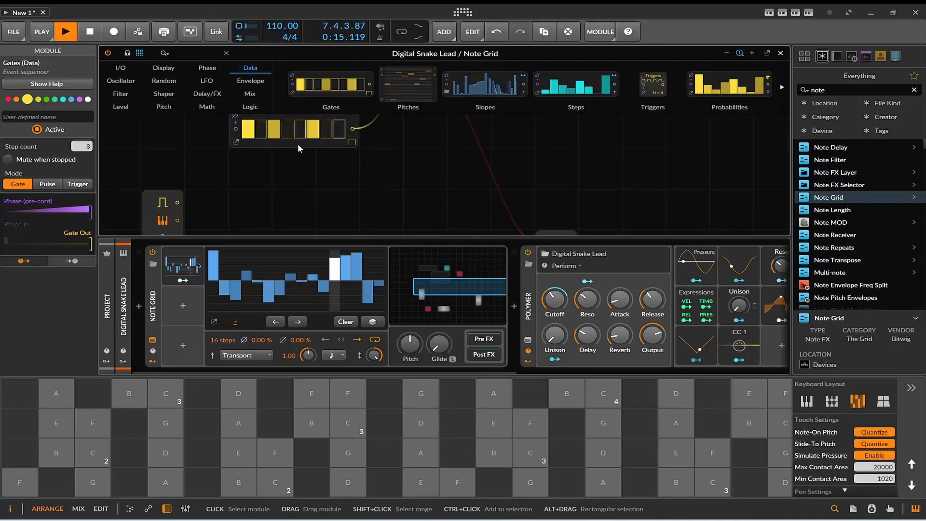
scroll(297, 143, up, 2)
scroll(444, 193, up, 1)
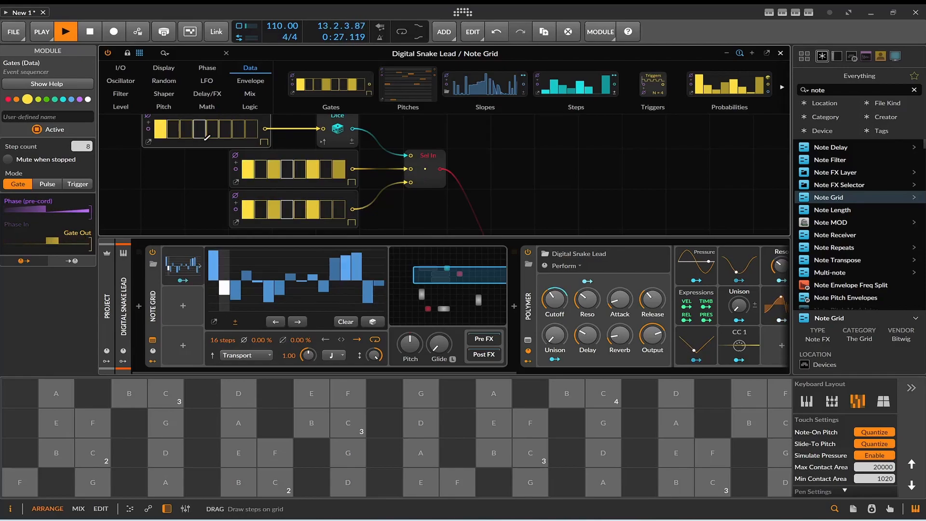
click(333, 136)
scroll(297, 193, up, 2)
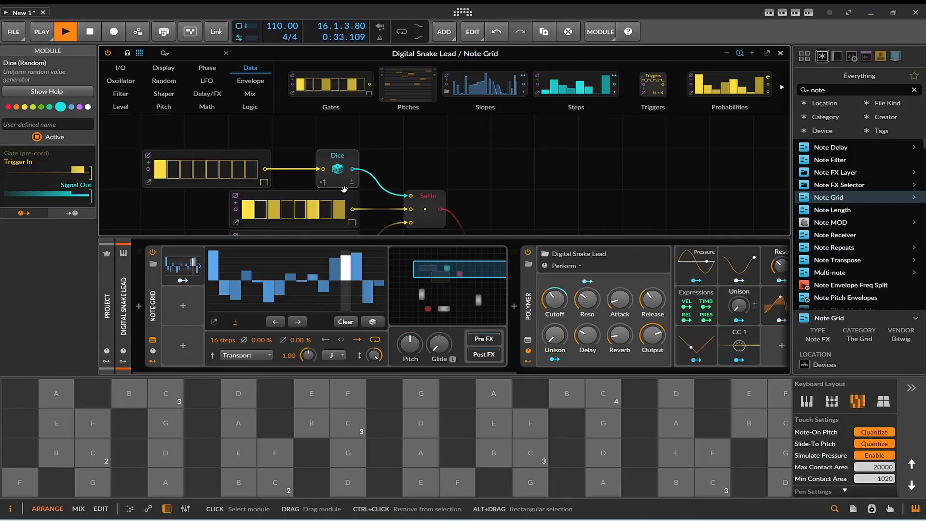
click(164, 81)
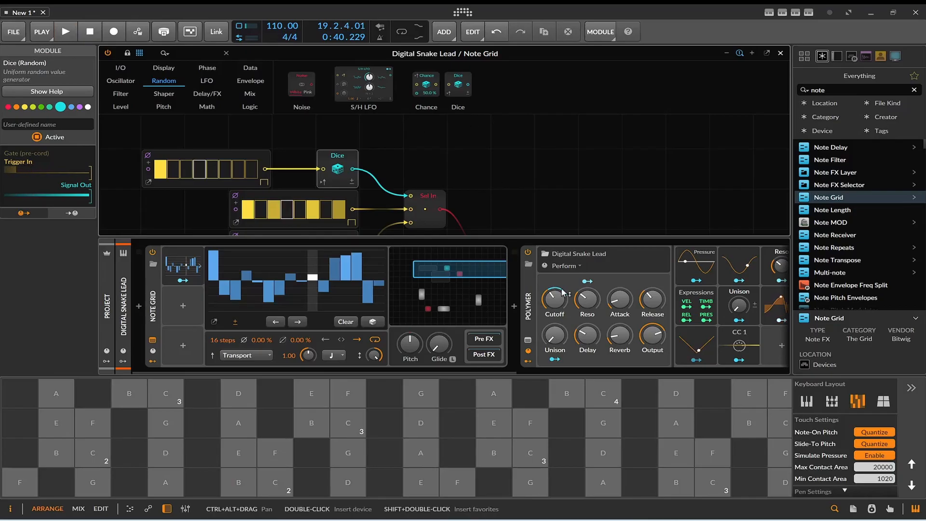
Adjust Polymer's Reso, raise its Delay and Release, and lower its Cutoff while the sequence plays
click(76, 38)
mouse_move(587, 299)
mouse_down()
mouse_move(587, 273)
mouse_move(588, 295)
mouse_up()
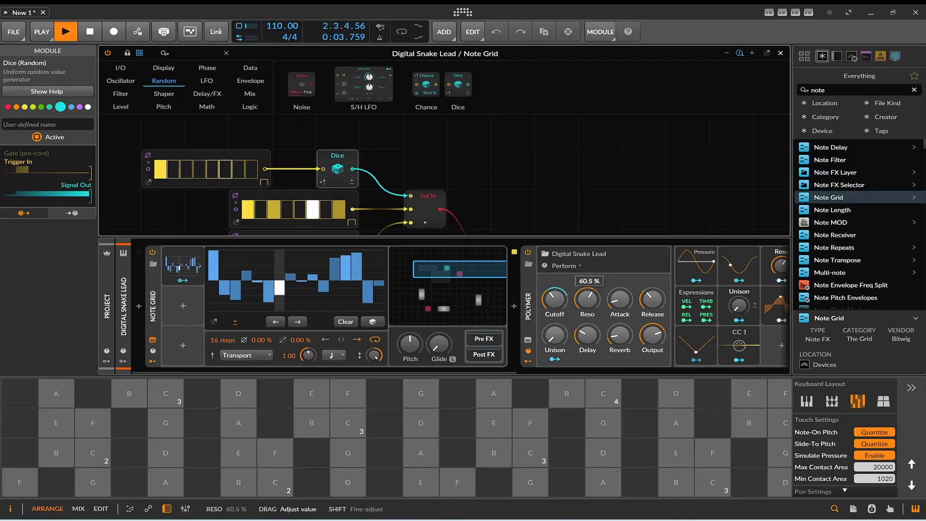
drag(587, 335, 588, 311)
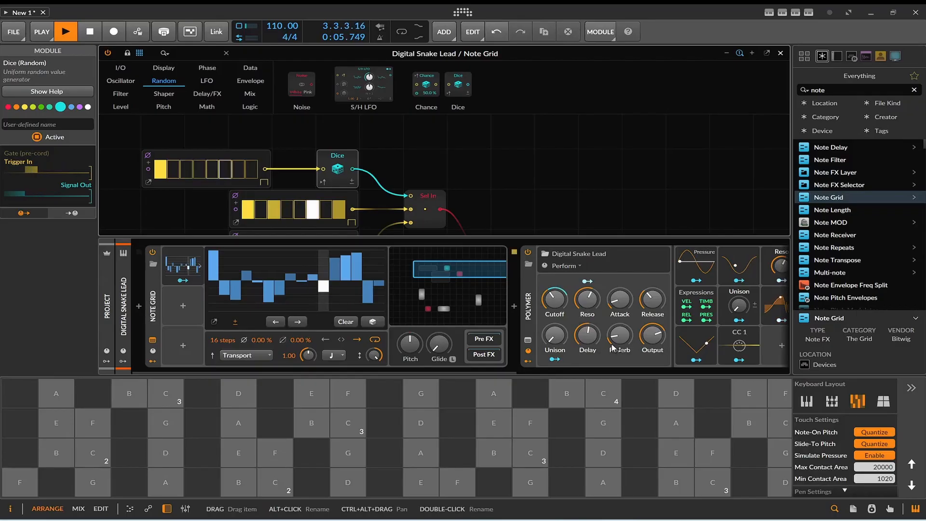
drag(659, 313, 659, 304)
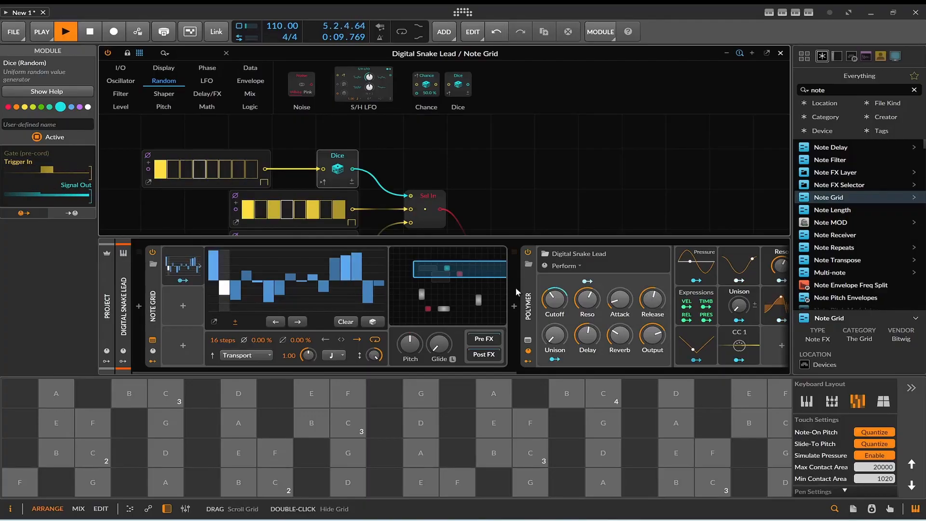
drag(554, 299, 587, 303)
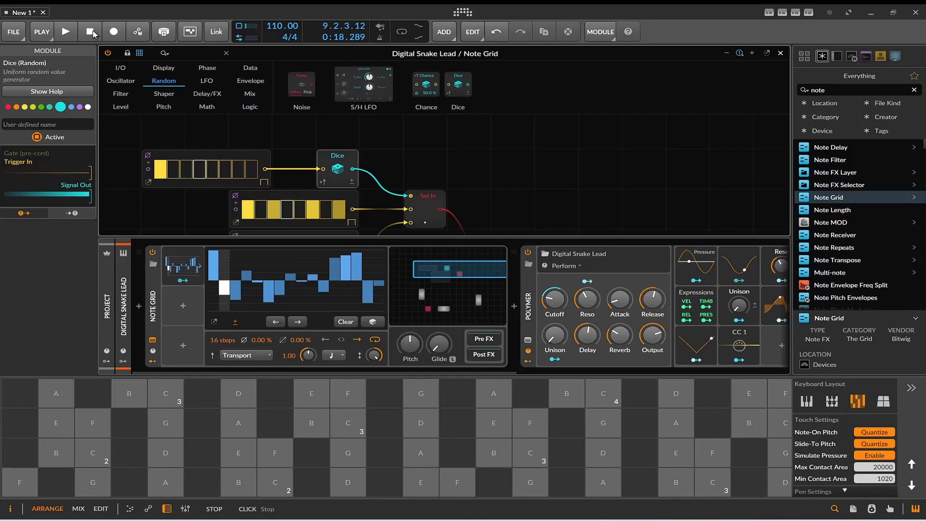
Close the Note Grid editor, search the browser for "uja", and add BM-COZY as a new instrument track
click(781, 53)
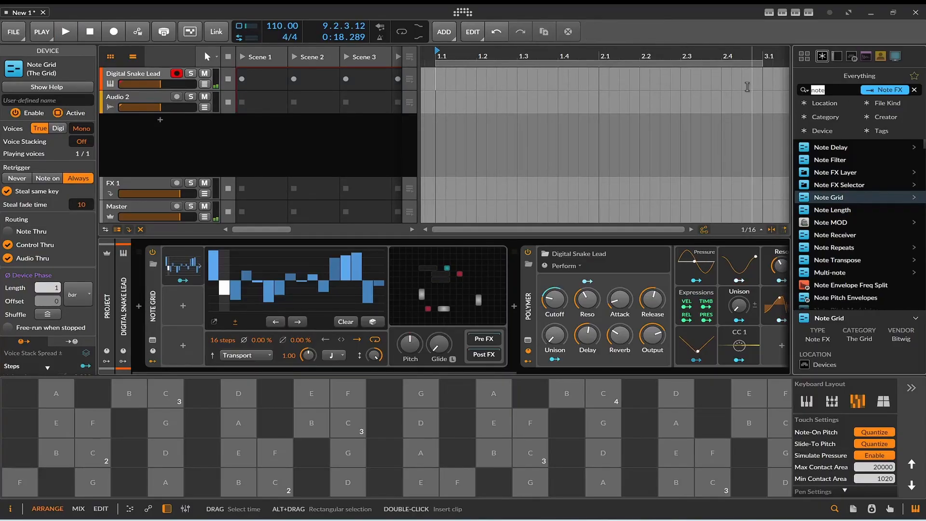
text(uja)
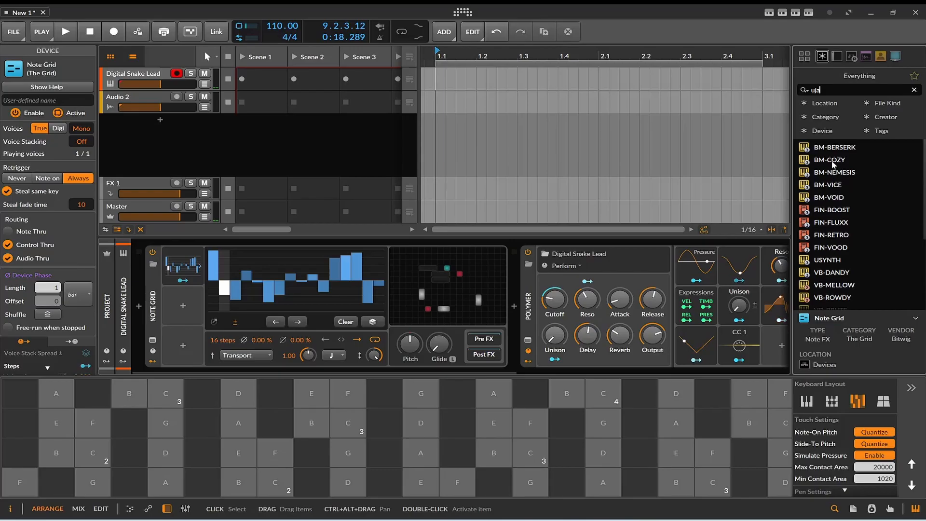
click(832, 164)
drag(833, 163, 311, 146)
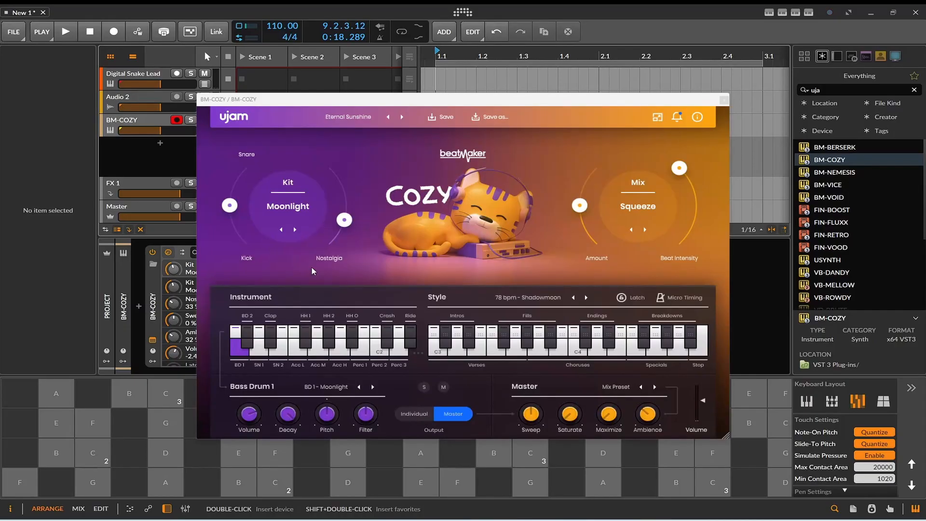
Enable Latch in BM-COZY and trigger its C3 verse pattern during playback
click(636, 298)
click(499, 340)
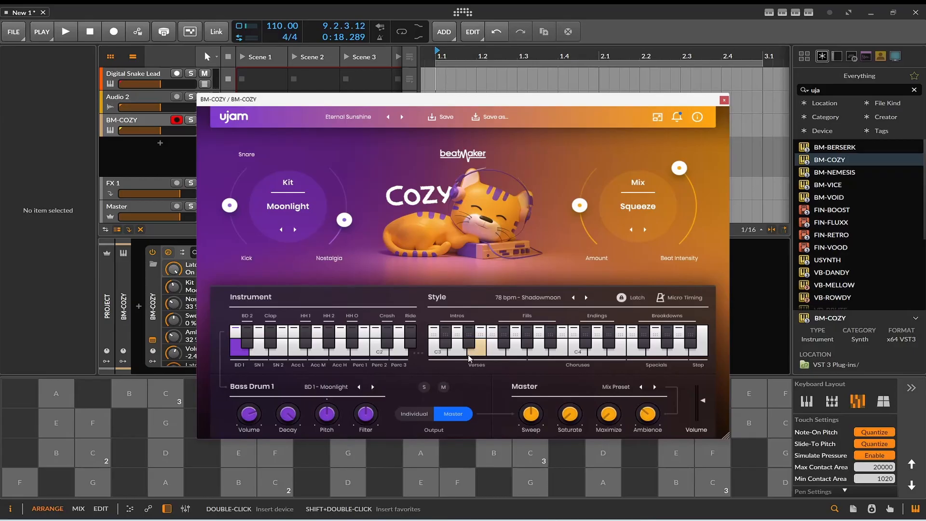
click(724, 101)
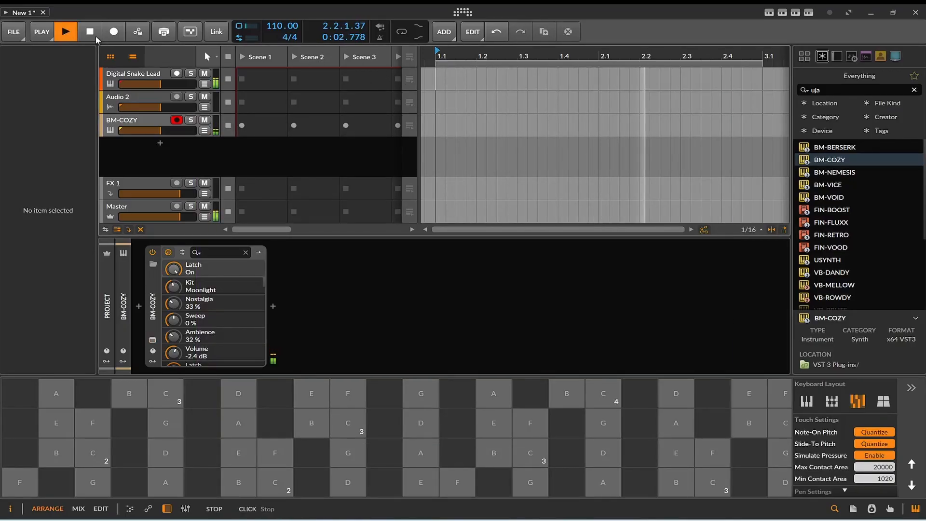
click(152, 340)
click(436, 356)
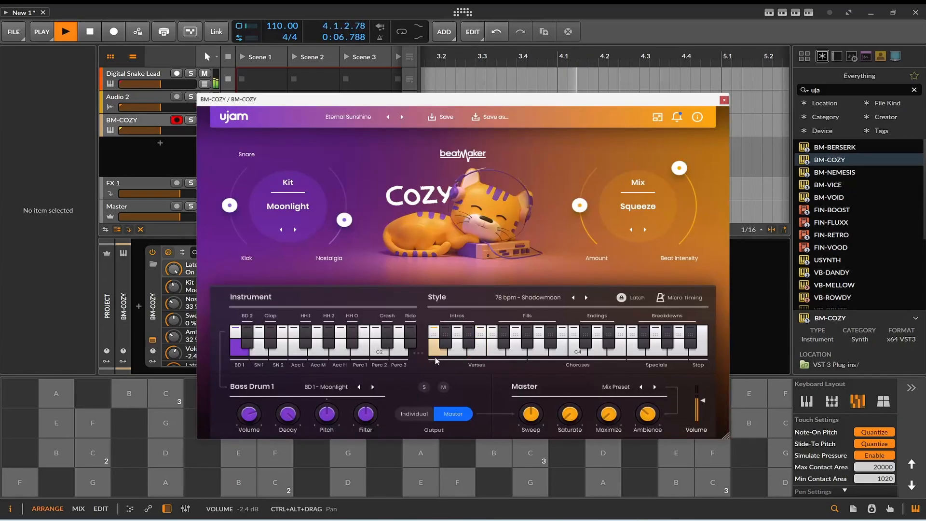
Set BM-COZY's style to "89 bpm - Backyard Bonfire" and the project tempo to 88 BPM, closing the plug-in window
click(587, 299)
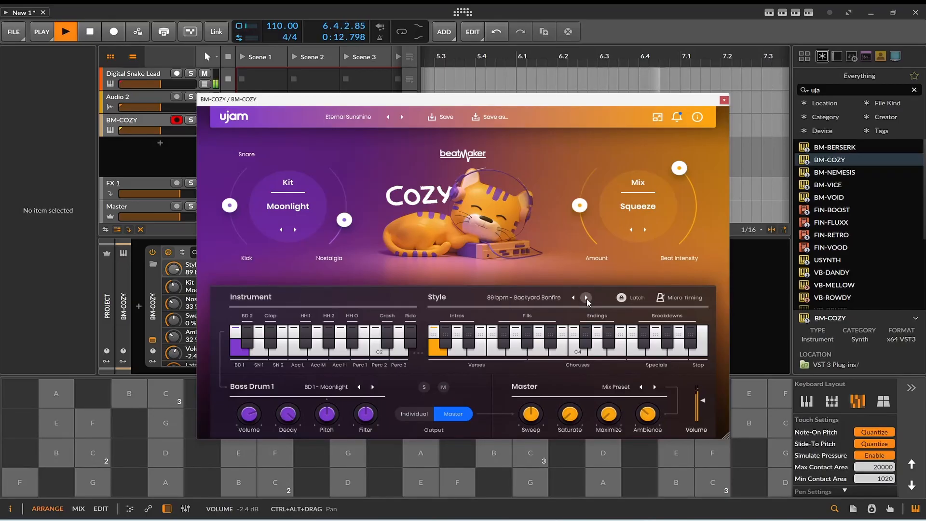
click(586, 298)
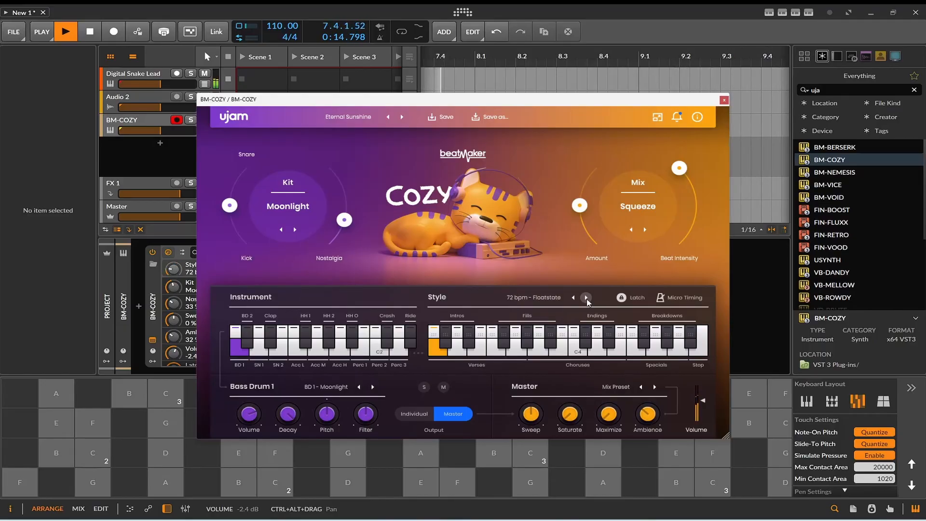
click(522, 297)
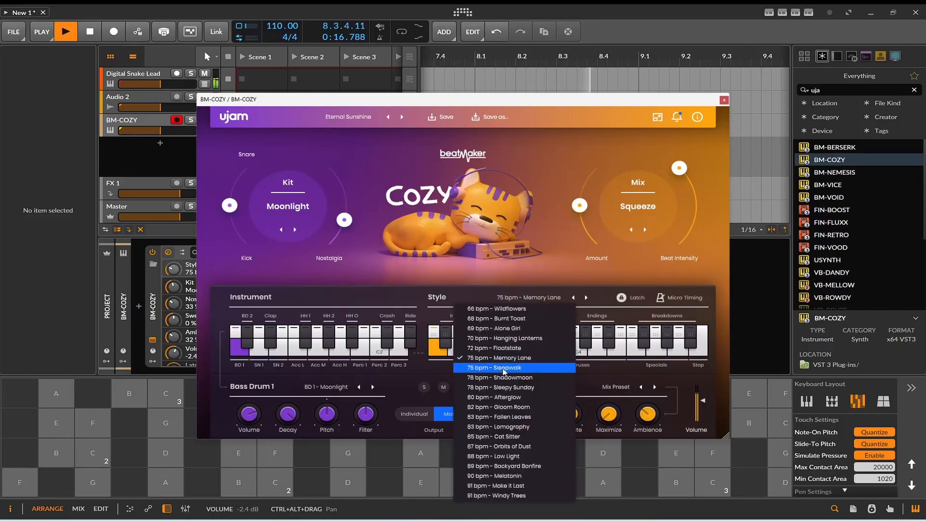
click(501, 471)
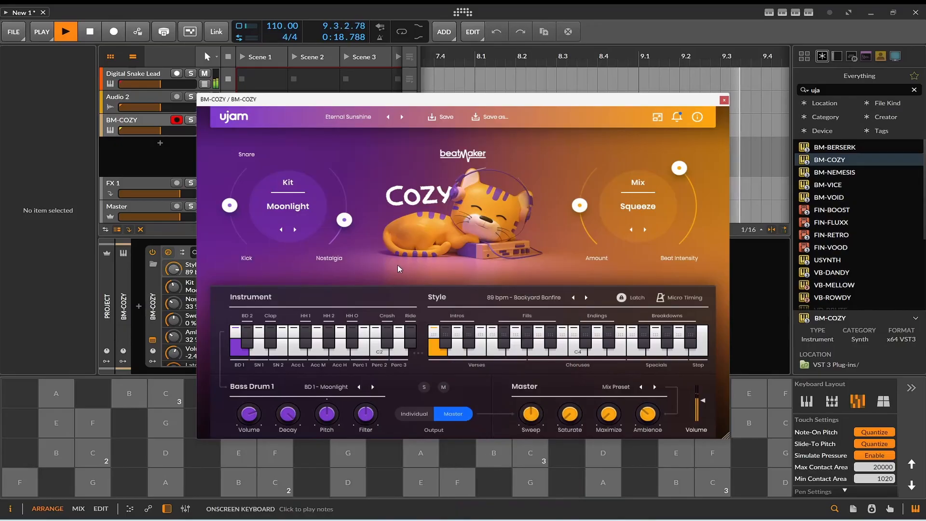
drag(278, 31, 278, 36)
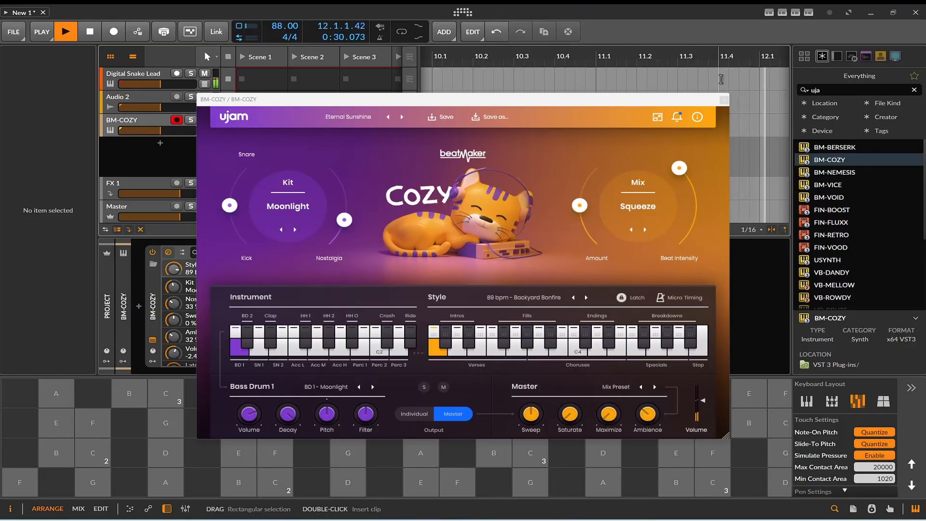
click(724, 99)
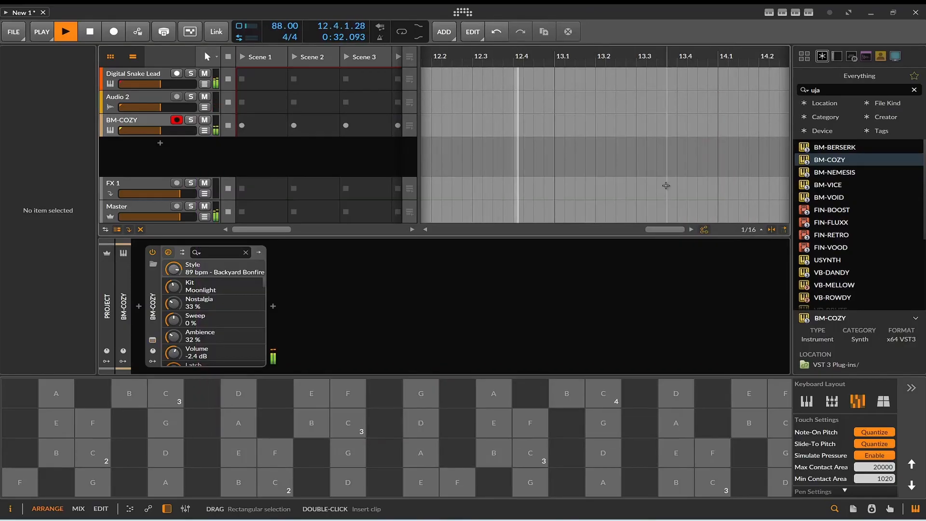
Randomize the 16-step Steps modulator on the Digital Snake Lead track twice during playback, then stop the transport
click(131, 78)
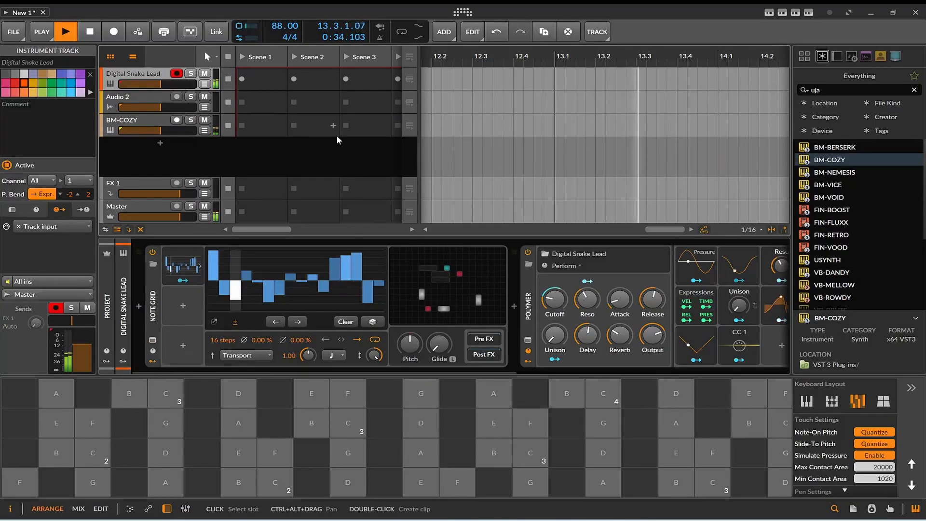
click(377, 321)
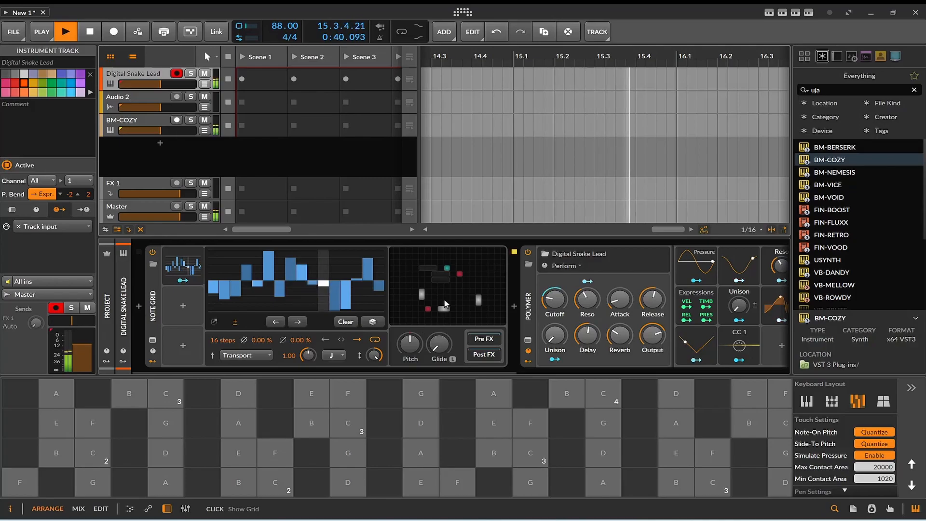
click(377, 321)
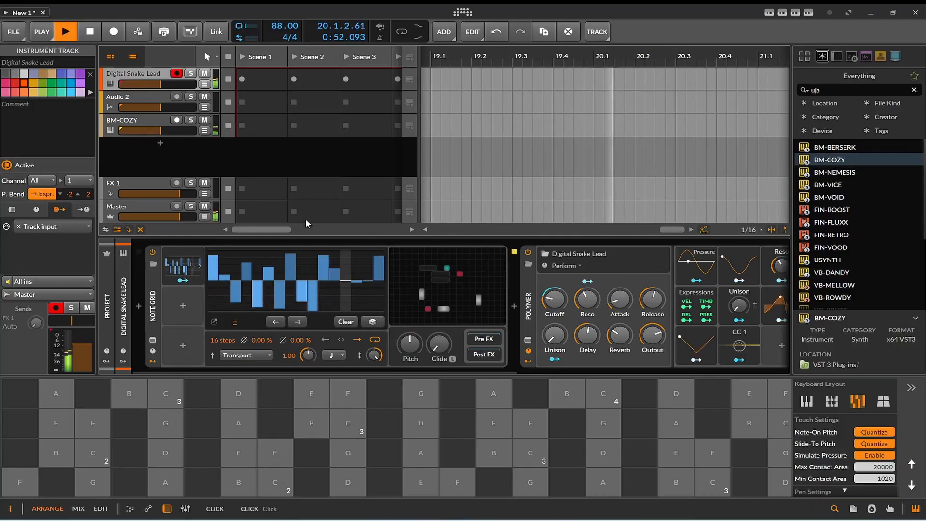
key(space)
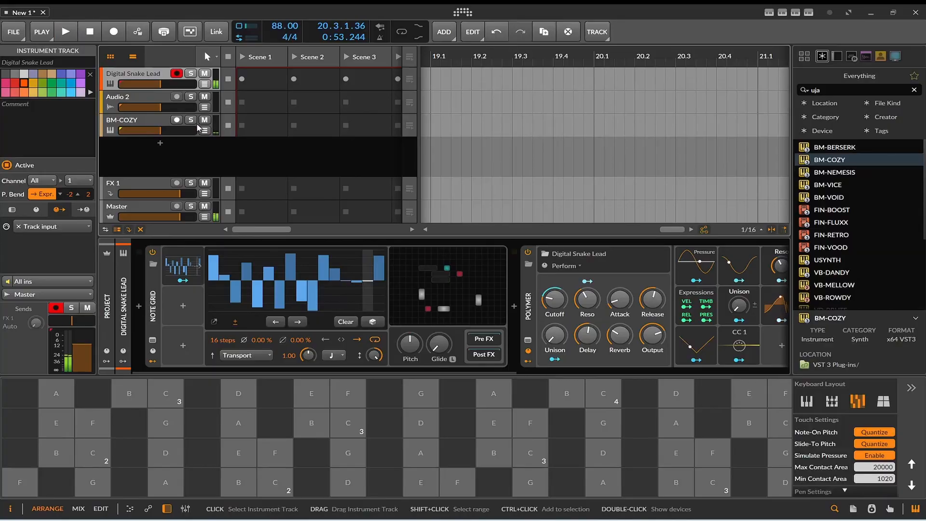
Turn off Latch in the BM-COZY plug-in and close its window
click(121, 124)
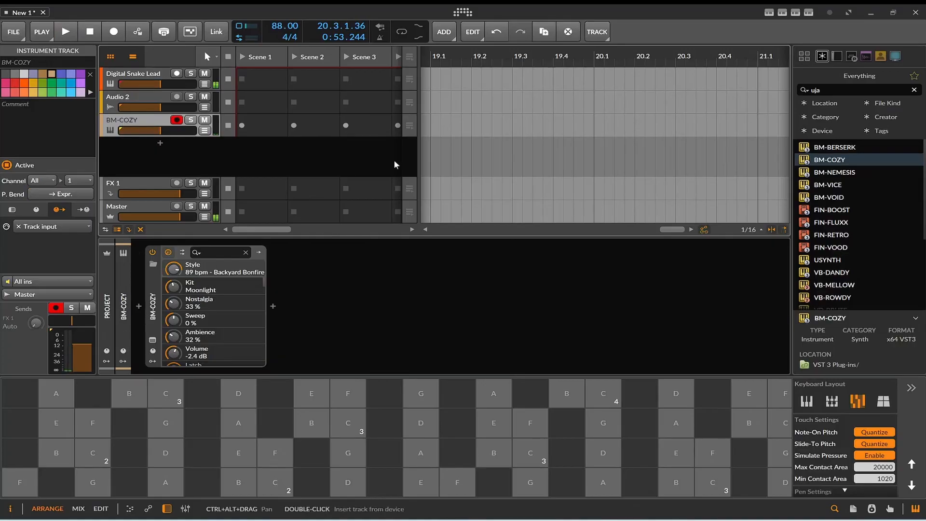
click(153, 340)
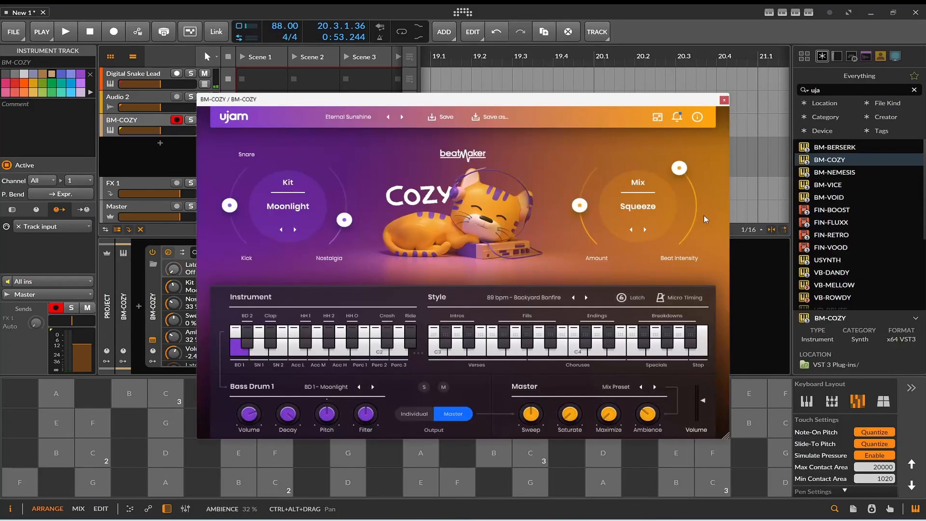
click(724, 100)
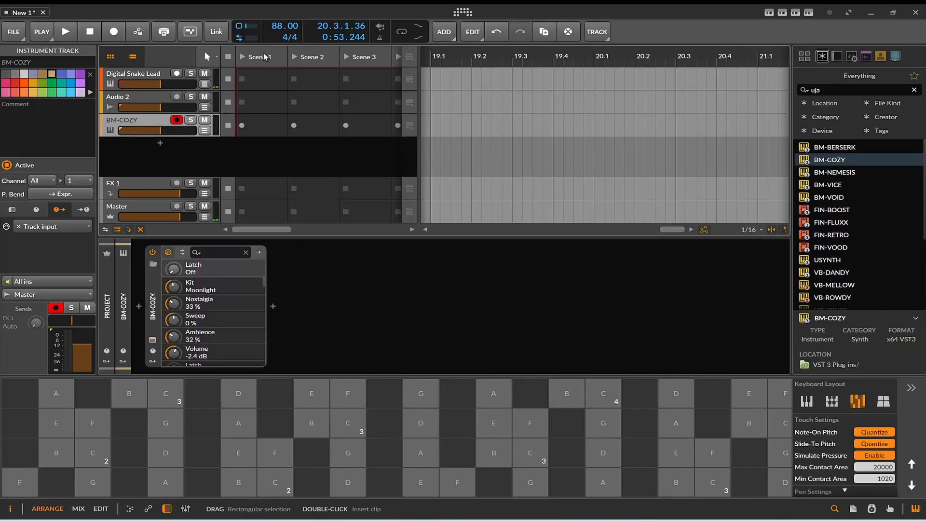
Add an LFO modulator to the Note Grid device on the Digital Snake Lead track
click(127, 73)
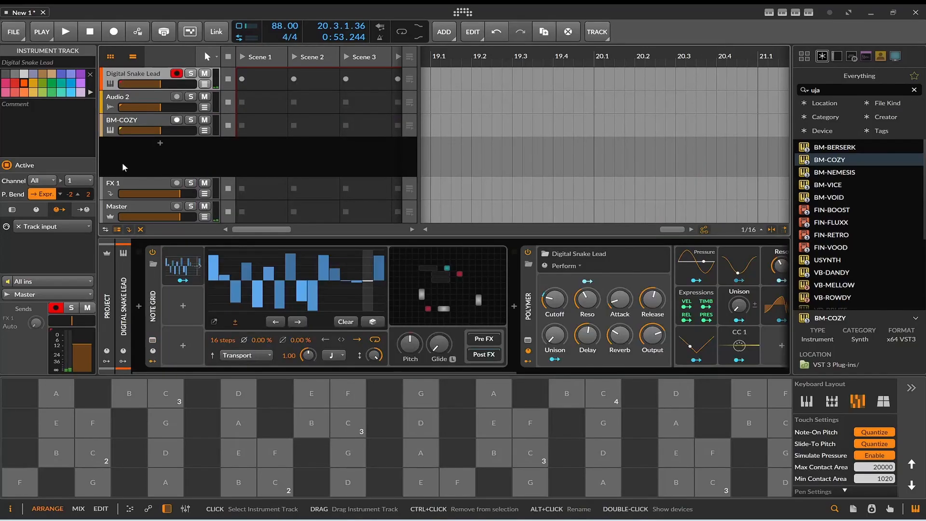
click(183, 307)
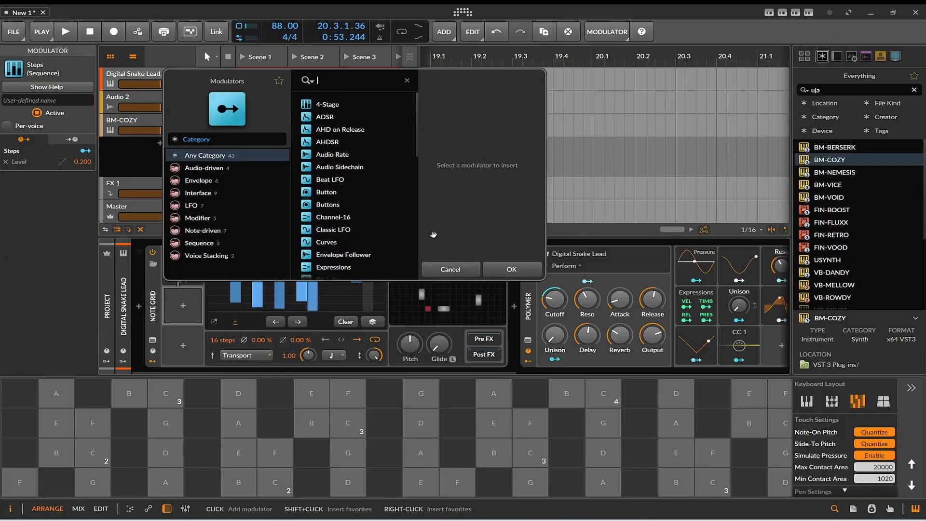
scroll(369, 171, down, 3)
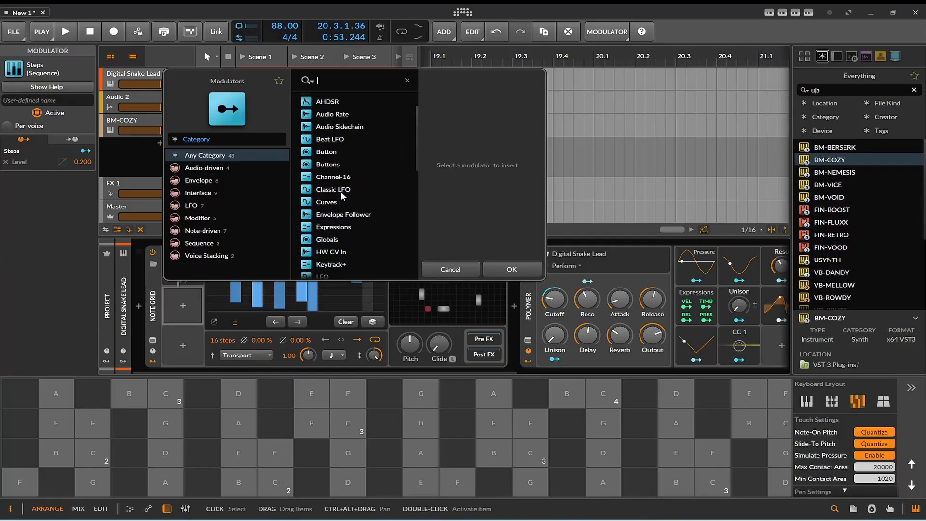
scroll(340, 202, down, 3)
double_click(335, 234)
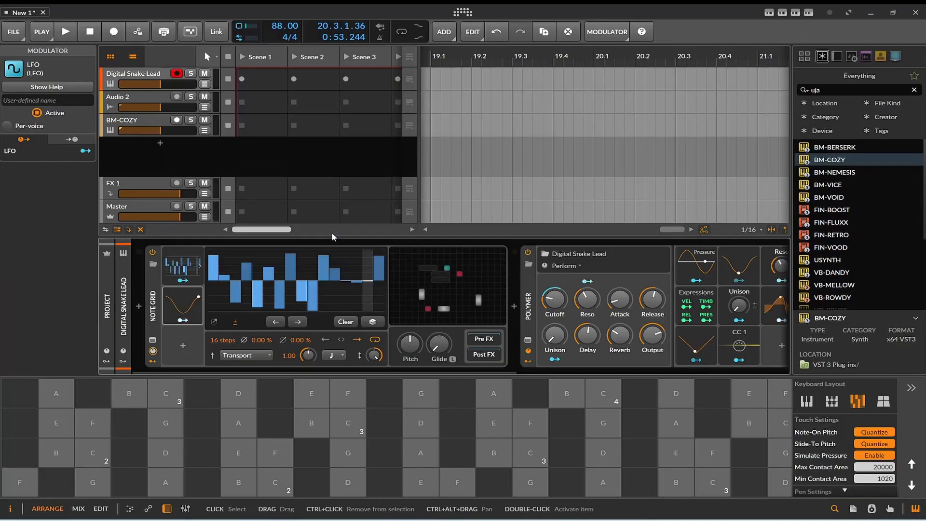
Map the LFO to the Steps modulator's Rate at ×13.03 and lower the base rate to 0.47 during playback
click(180, 321)
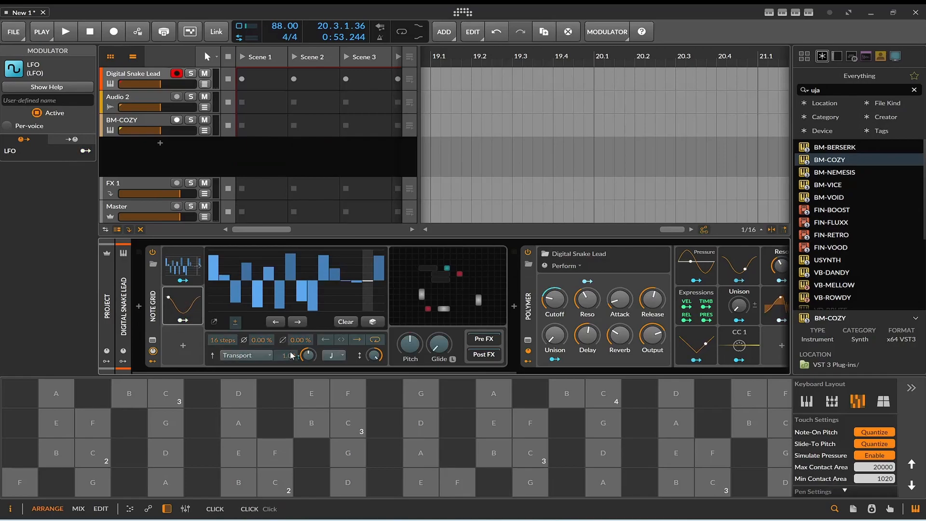
drag(308, 358, 308, 345)
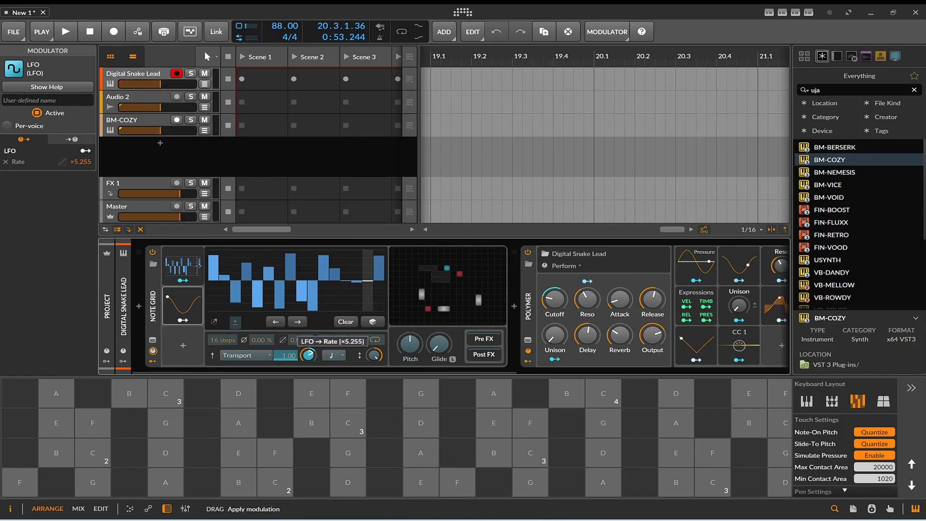
click(183, 321)
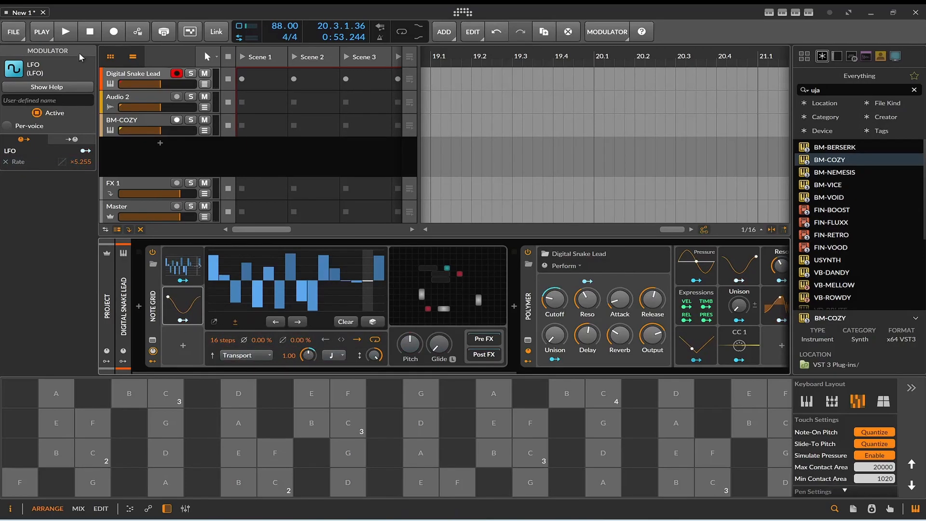
click(71, 33)
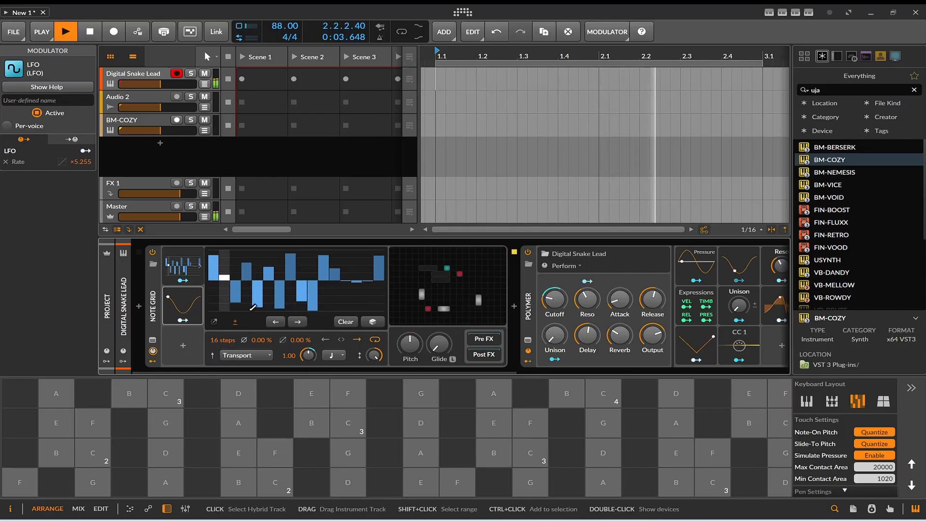
drag(308, 355, 308, 367)
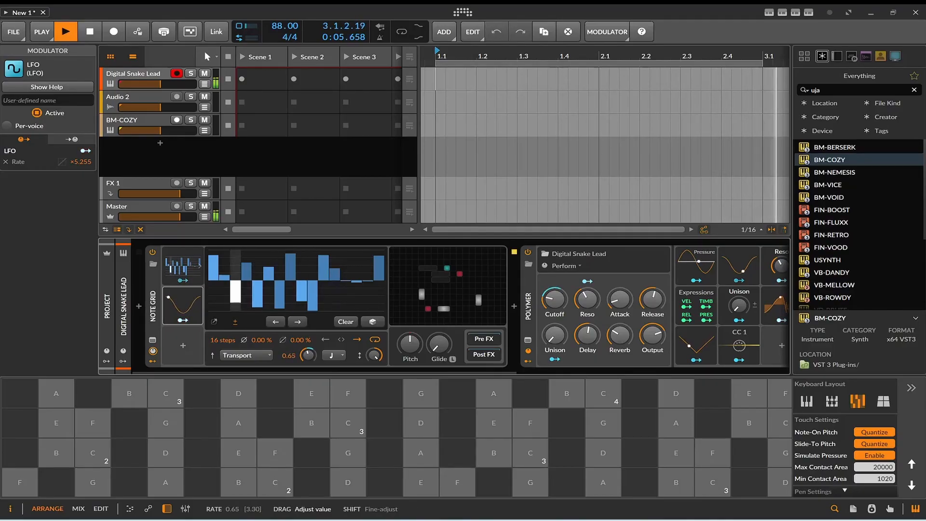
click(185, 320)
drag(306, 366, 308, 346)
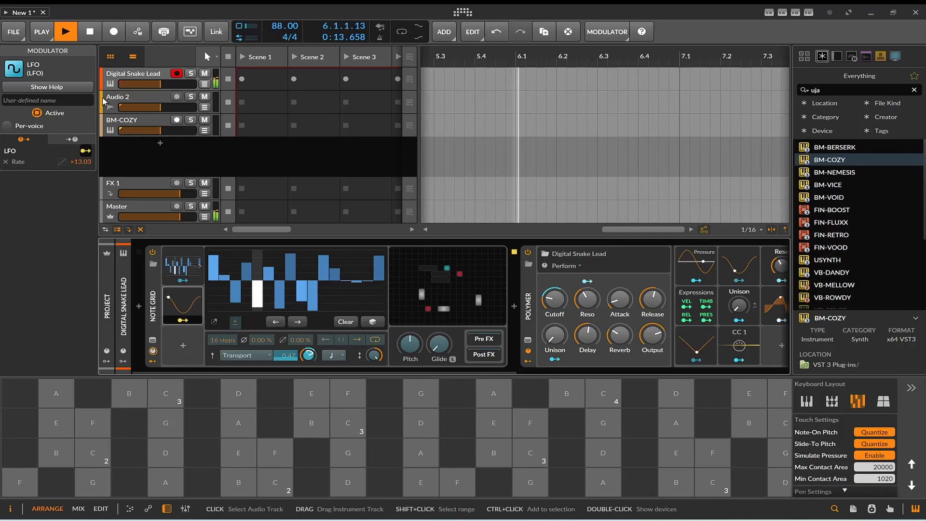
Set the LFO's amount to 54.0 % and its rate to 0.11 Hz during playback, then stop the transport
click(180, 308)
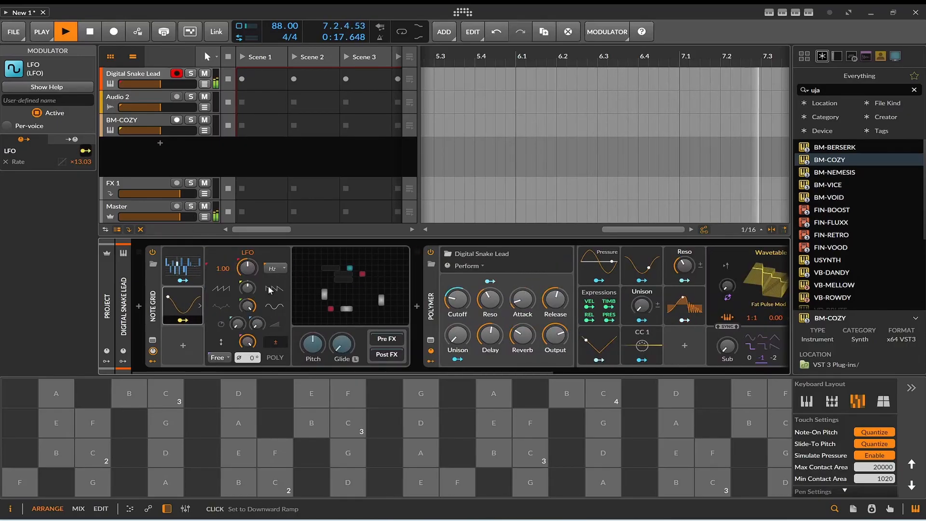
drag(253, 276, 254, 319)
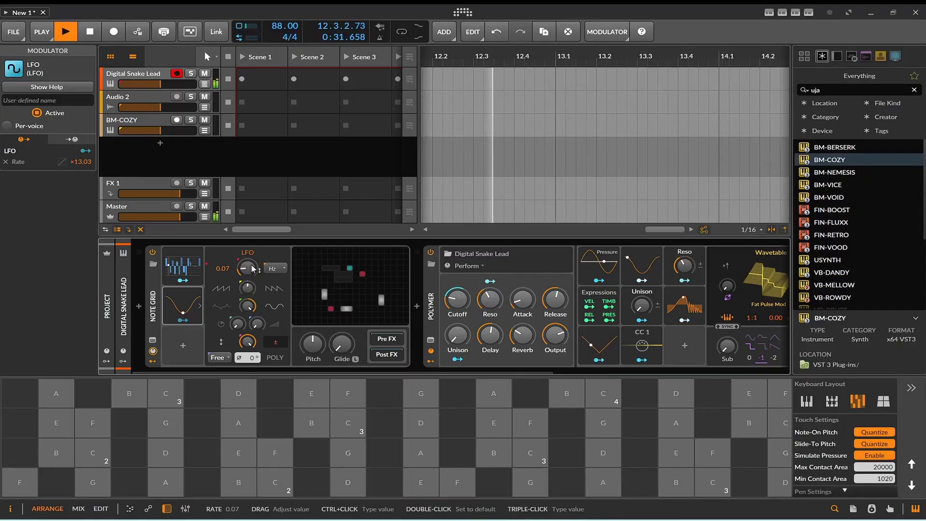
drag(254, 269, 253, 282)
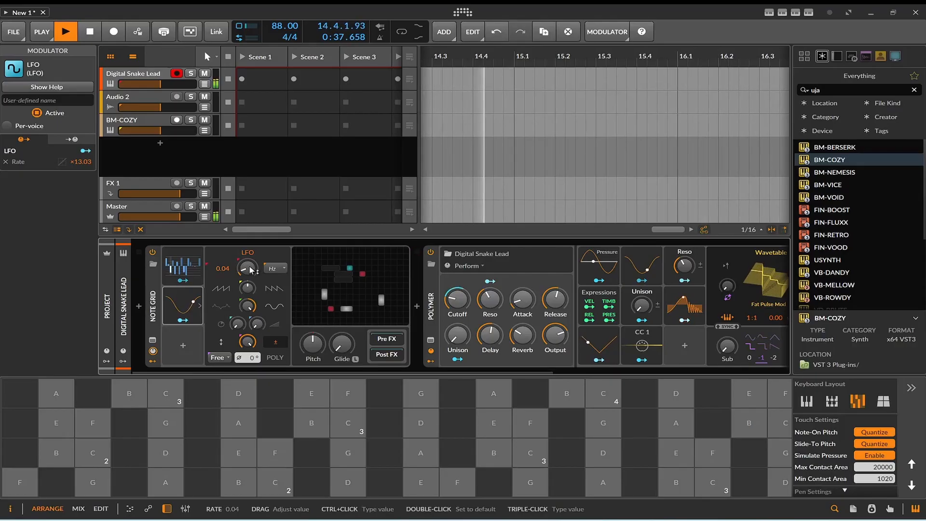
drag(247, 341, 247, 367)
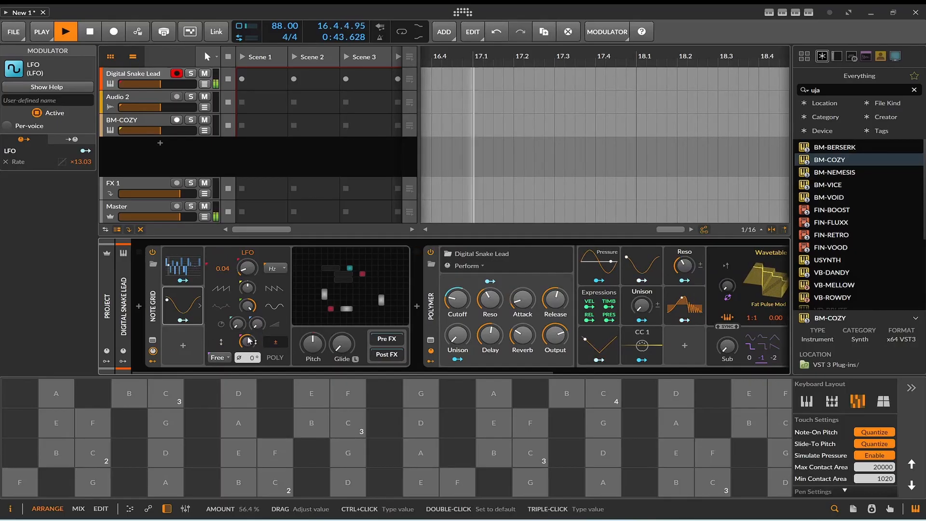
drag(248, 341, 247, 340)
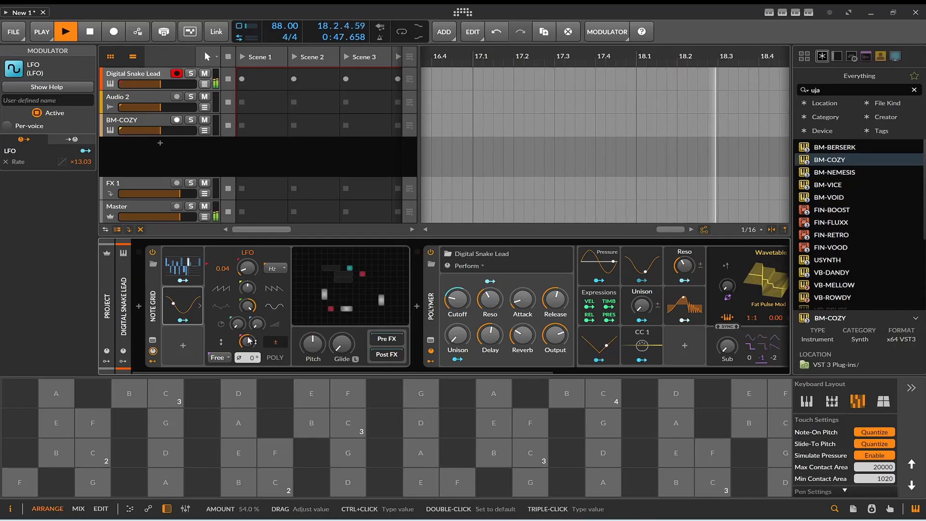
mouse_move(248, 268)
mouse_down()
mouse_move(248, 247)
mouse_move(248, 263)
mouse_up()
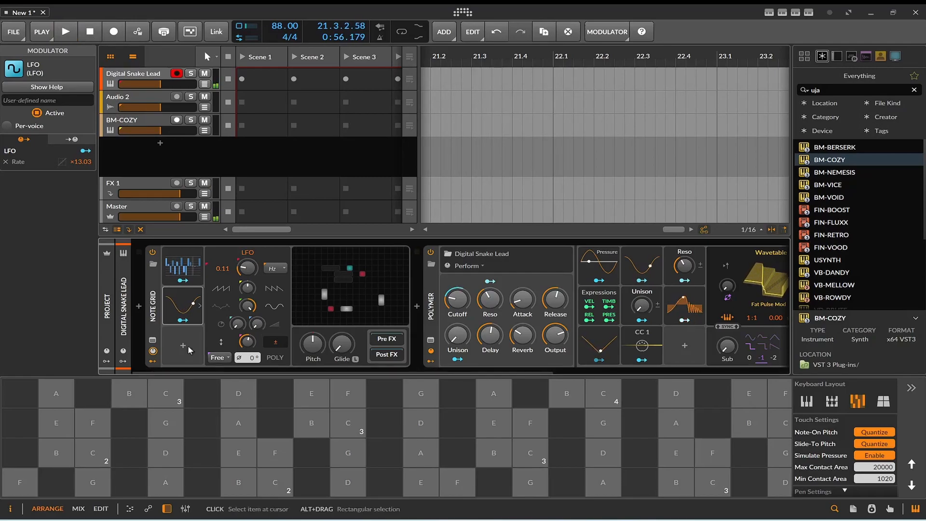
Remove the LFO's modulation of the Steps rate and try mapping the LFO to the Steps modulator's amount
double_click(178, 296)
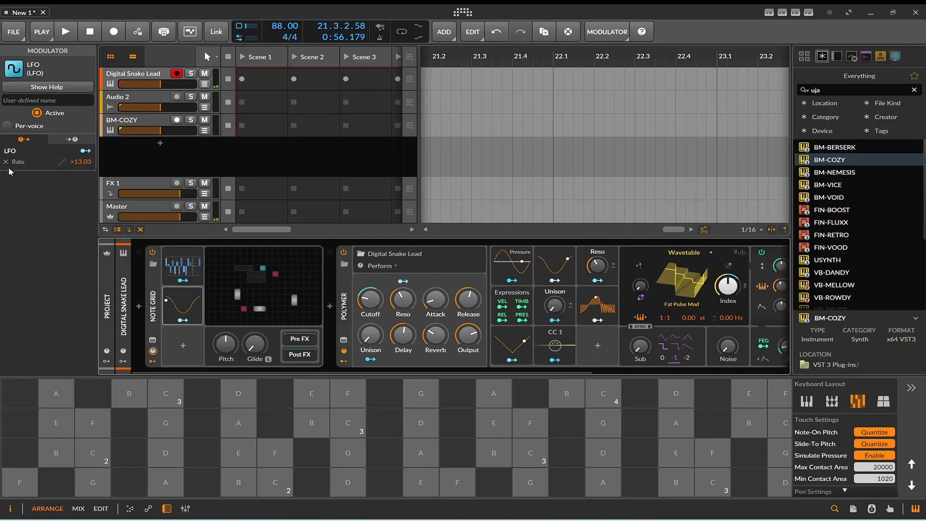
double_click(189, 273)
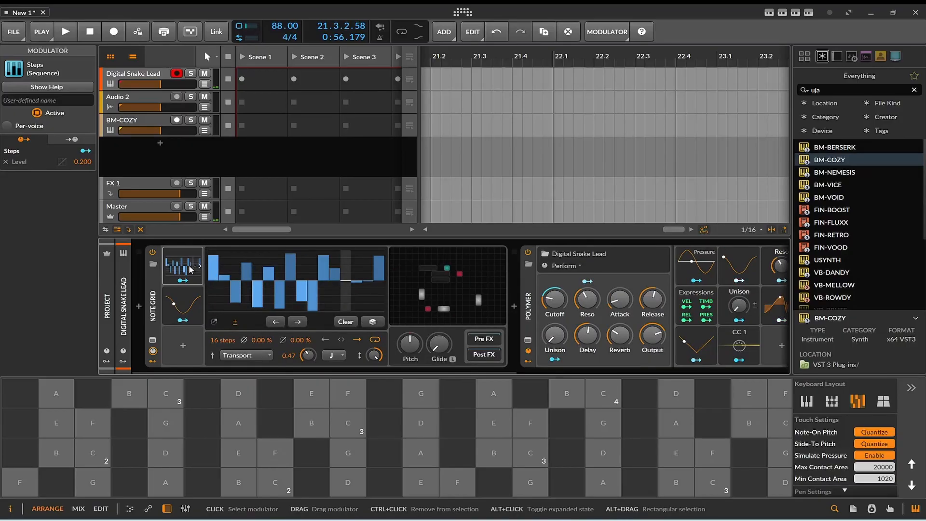
drag(187, 320, 374, 359)
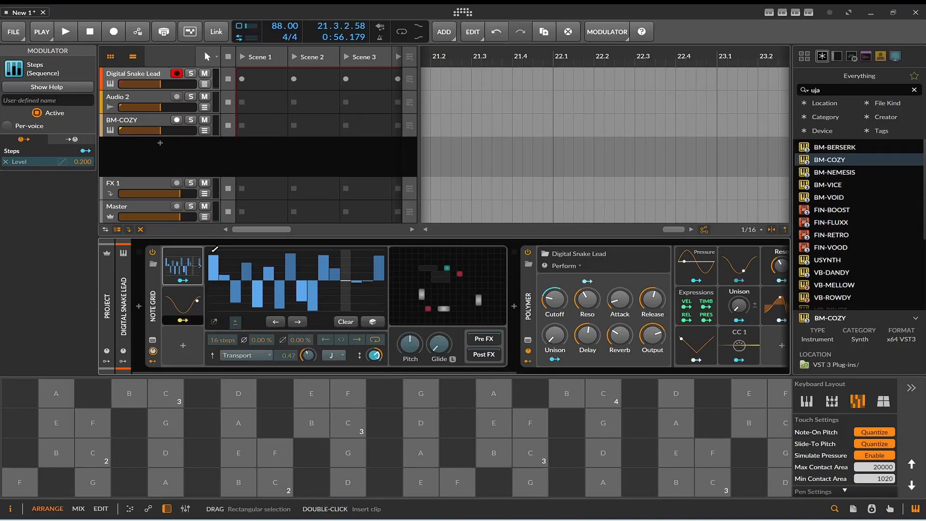
Insert a Pitch Quantize module with C, G and A enabled between the Level and Value Readout modules in the Note Grid during playback
click(71, 34)
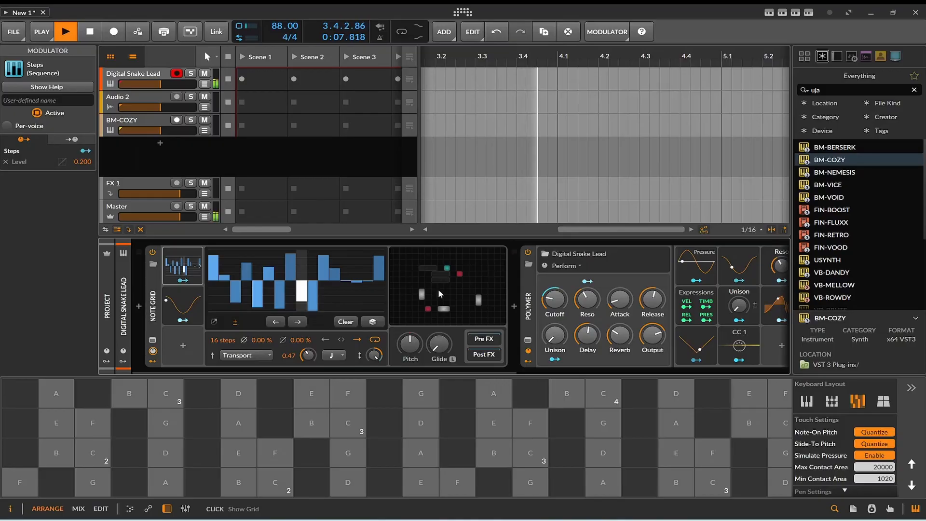
double_click(433, 277)
scroll(323, 191, down, 2)
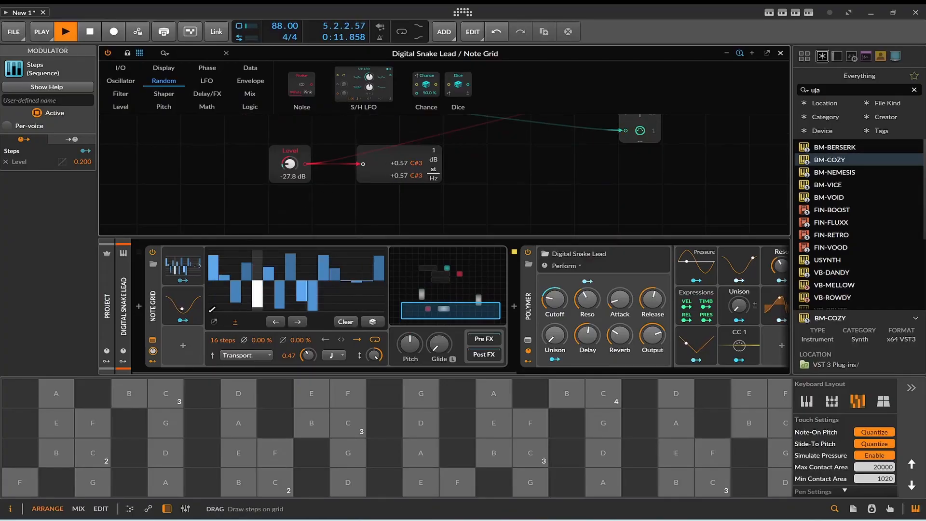
scroll(351, 213, up, 3)
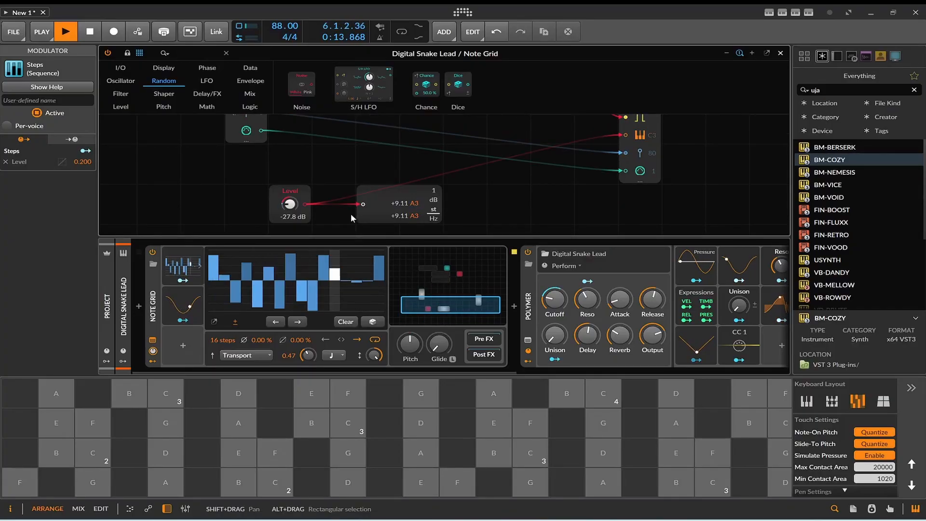
drag(382, 193, 424, 193)
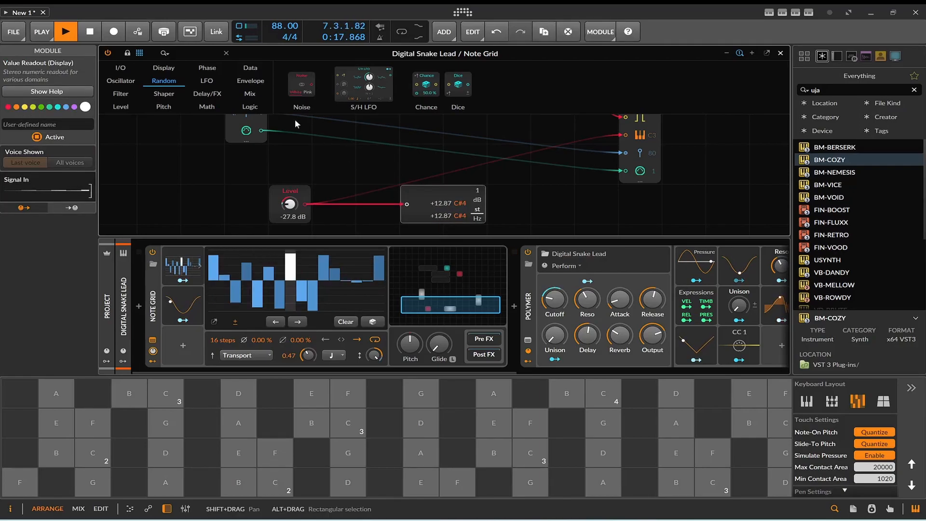
click(164, 107)
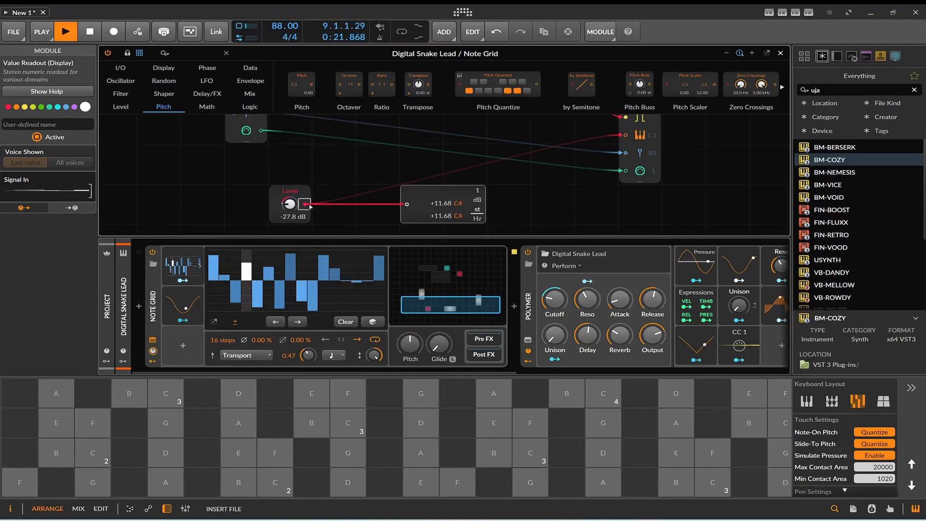
key(q)
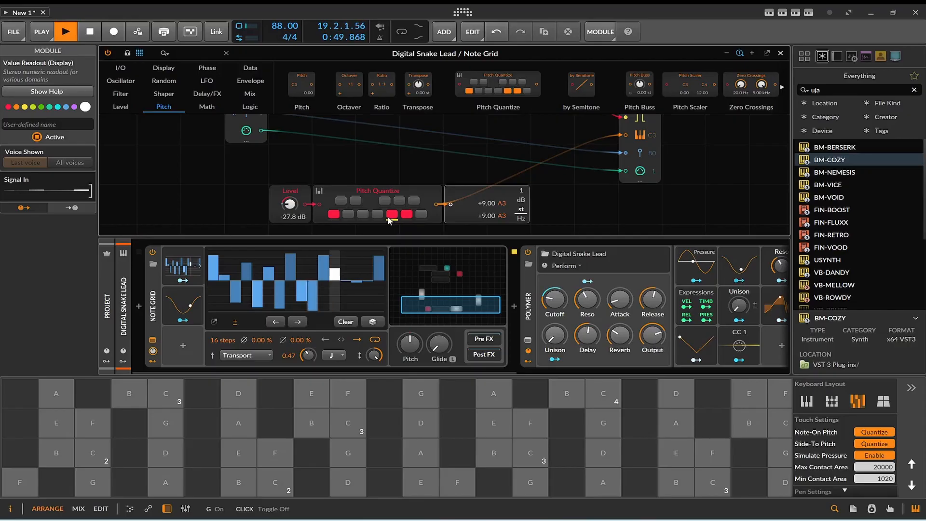
Map the LFO to the Steps modulator's Bipolar switch at -1.00 and enable E in Pitch Quantize
click(201, 319)
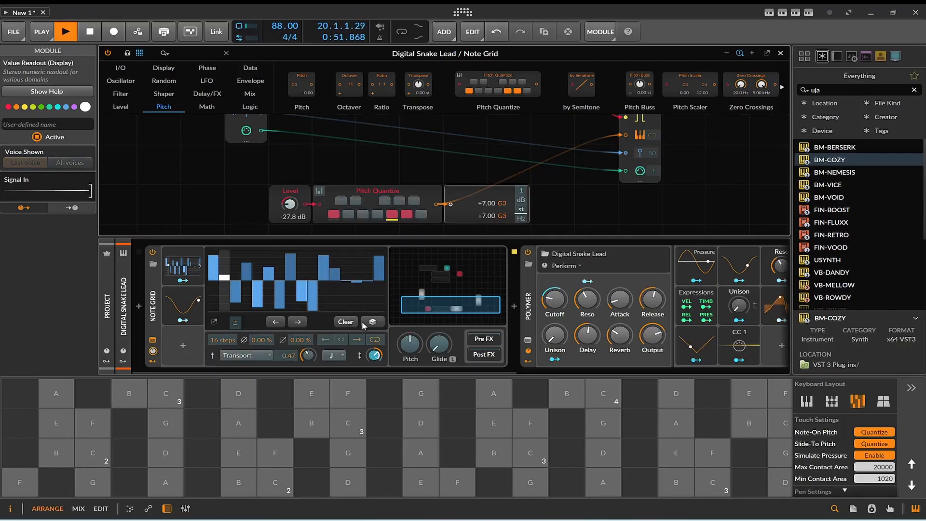
click(238, 323)
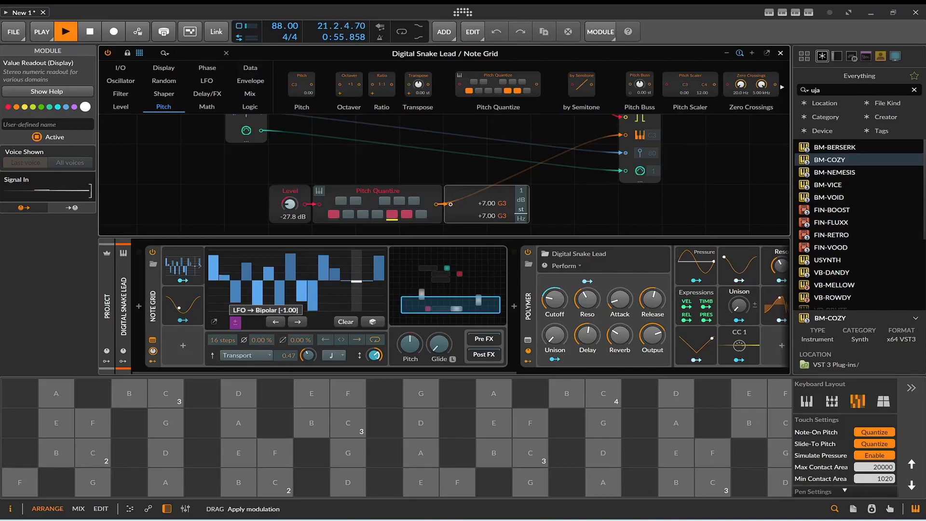
click(184, 320)
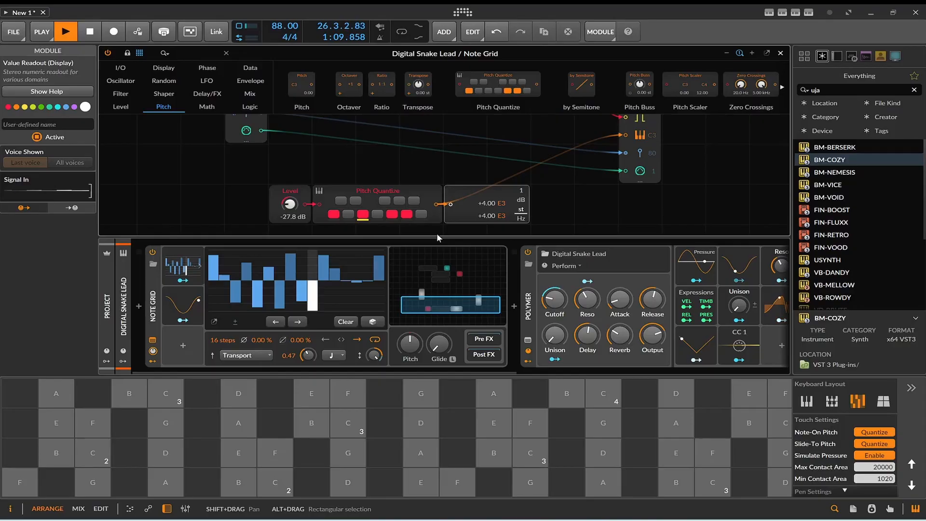
Insert an Octaver after Pitch Quantize and replace the LFO's Bipolar mapping with a 4.280 modulation of the Octaver's Octave
drag(349, 85, 442, 202)
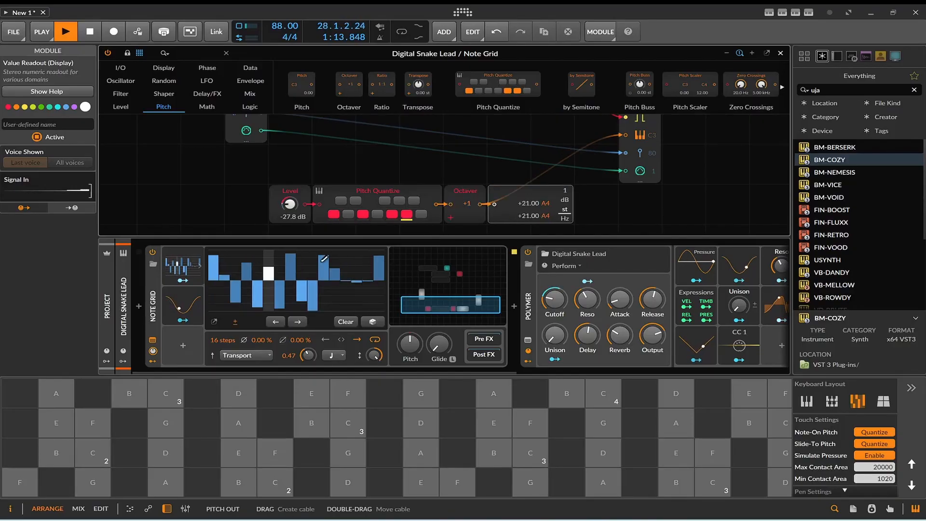
click(170, 306)
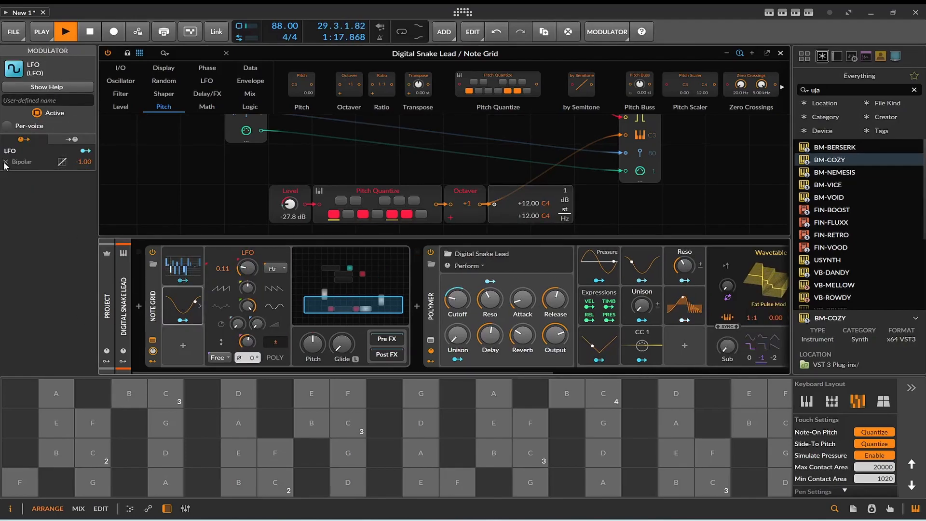
click(6, 171)
click(6, 161)
click(183, 320)
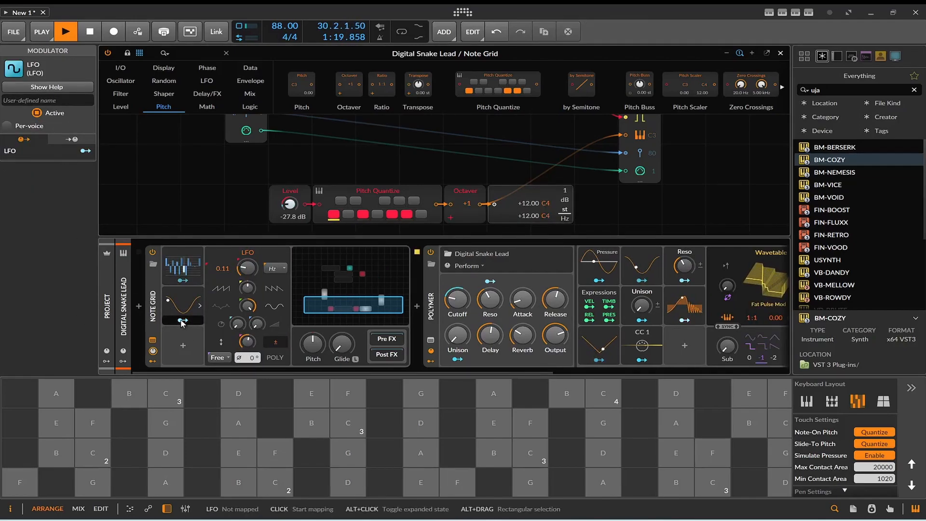
drag(466, 203, 466, 184)
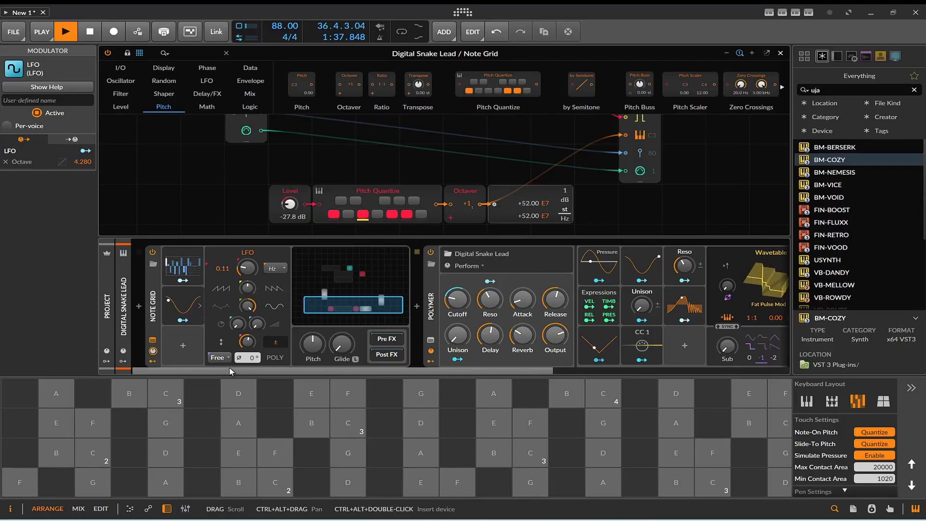
Shape Polymer's filter envelope with an attack of about 160 ms and higher sustain and release, adjusting Unison and filter resonance
drag(457, 335, 458, 300)
drag(482, 372, 677, 403)
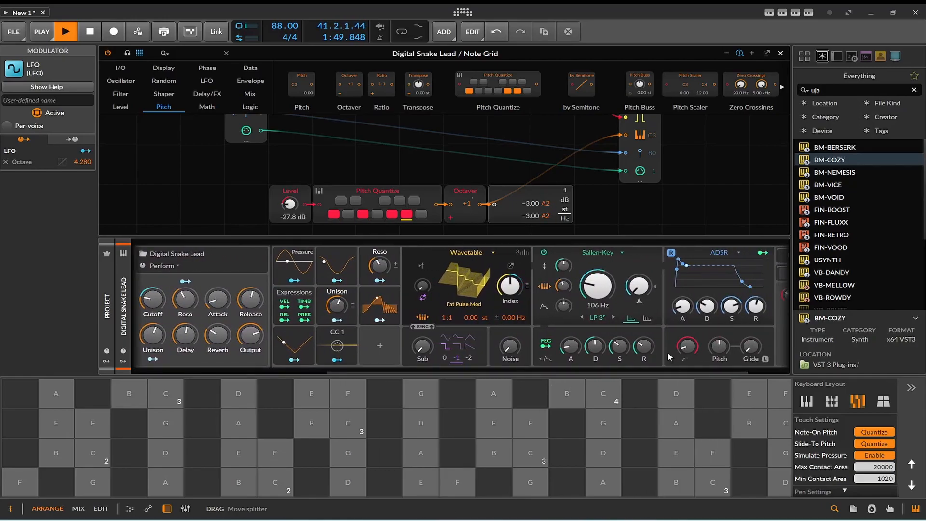
drag(641, 293, 641, 280)
drag(573, 349, 572, 342)
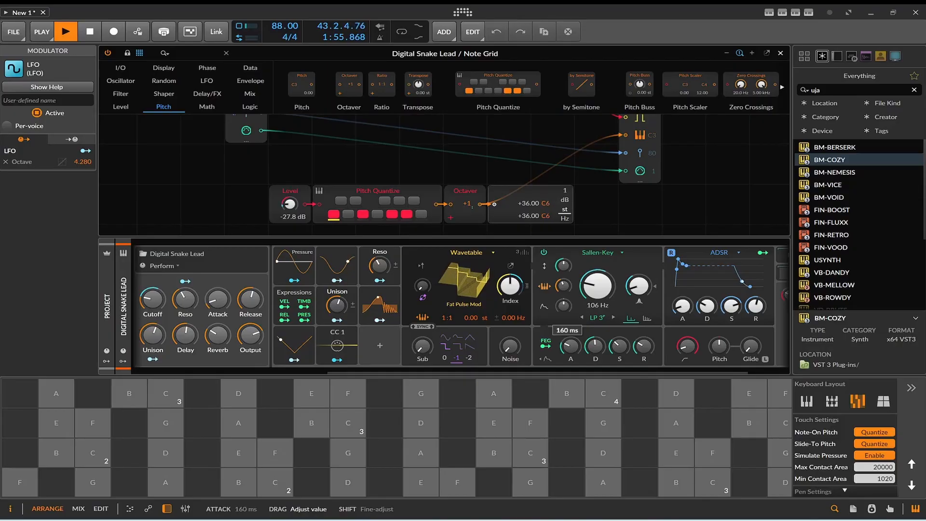
drag(620, 349, 640, 340)
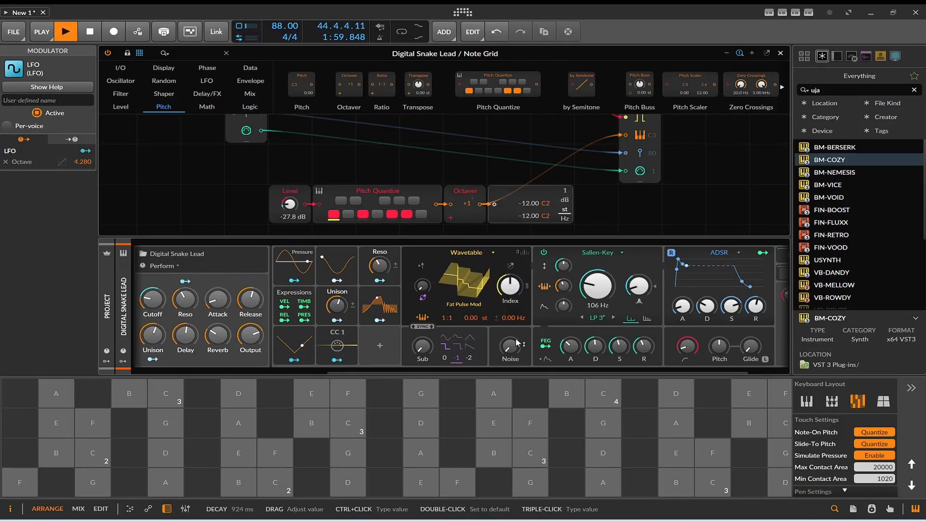
Hide Polymer's modulators, bring the Note Grid device into view and show the LFO module category
drag(517, 369, 448, 369)
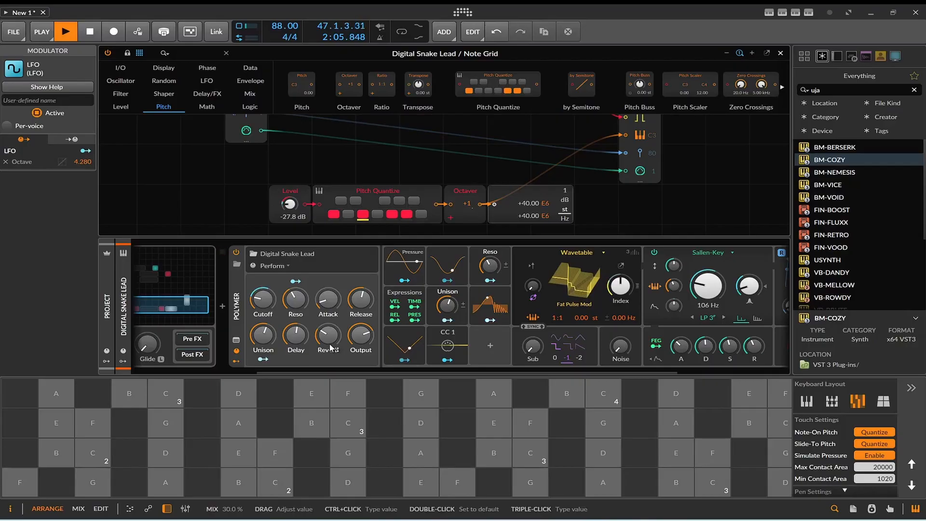
click(236, 363)
drag(302, 370, 124, 374)
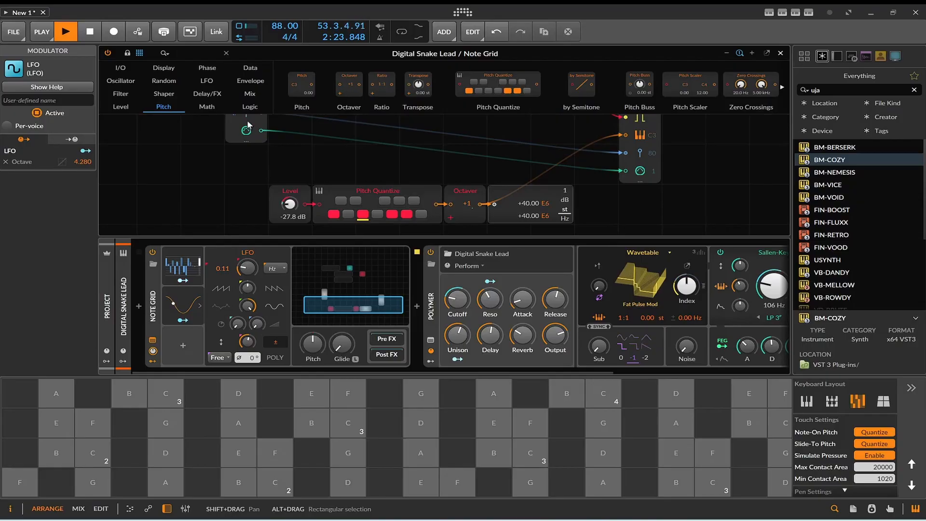
click(208, 81)
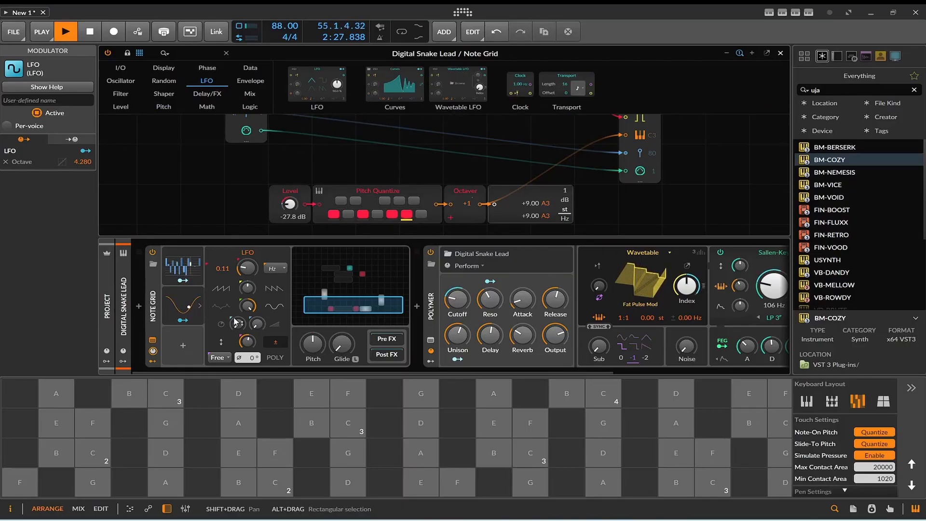
Stop playback and browse the modulators available for the Note Grid's empty slot, previewing Steps
click(183, 345)
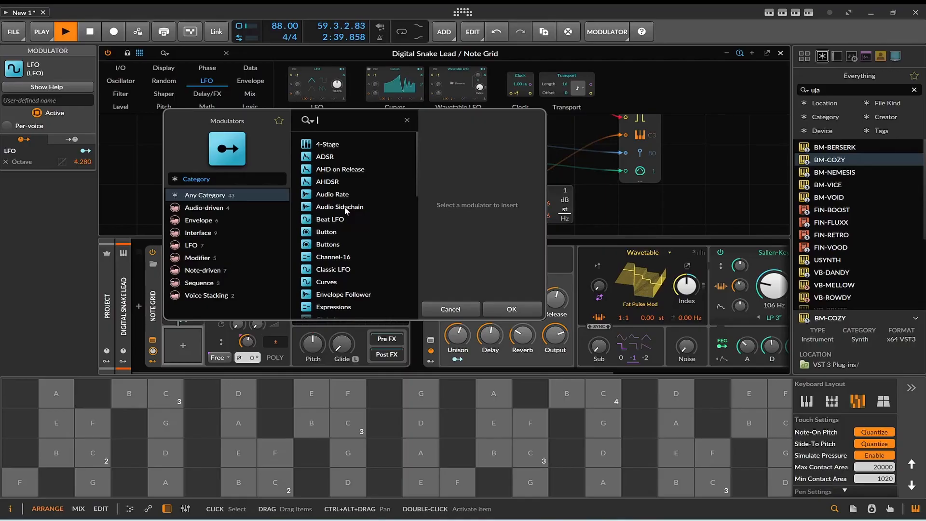
scroll(354, 251, down, 4)
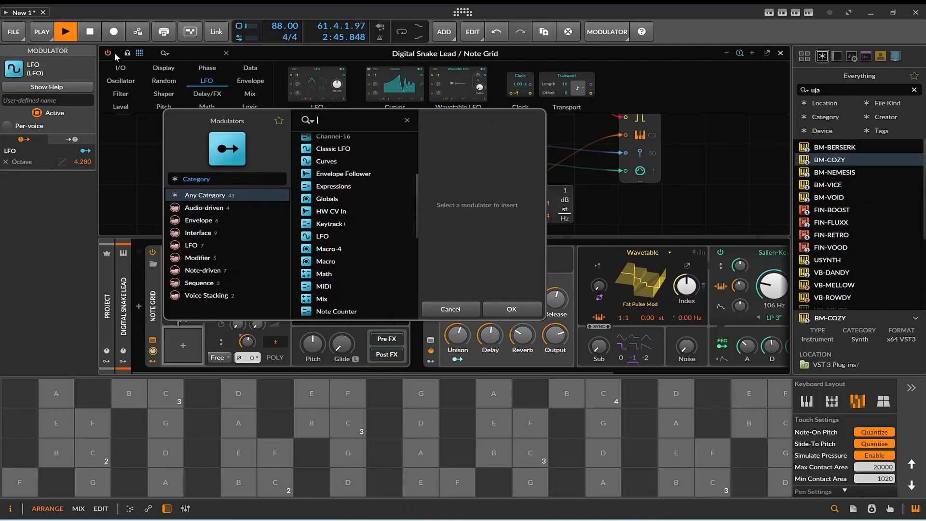
click(90, 33)
scroll(356, 223, down, 3)
scroll(382, 226, down, 2)
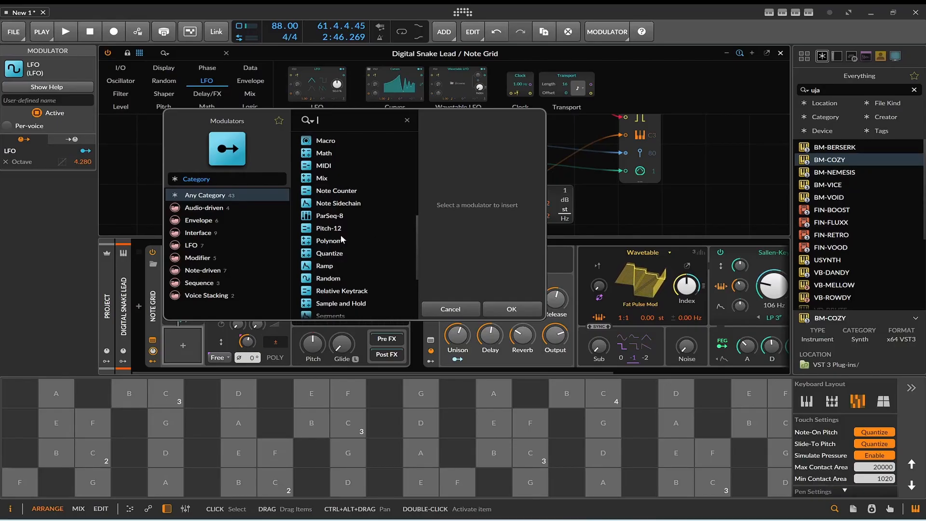
scroll(341, 235, down, 3)
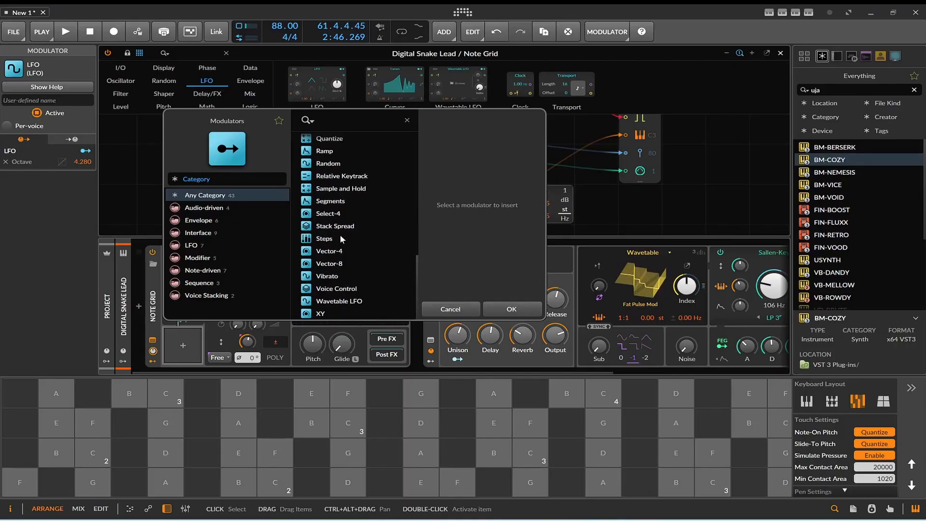
click(327, 240)
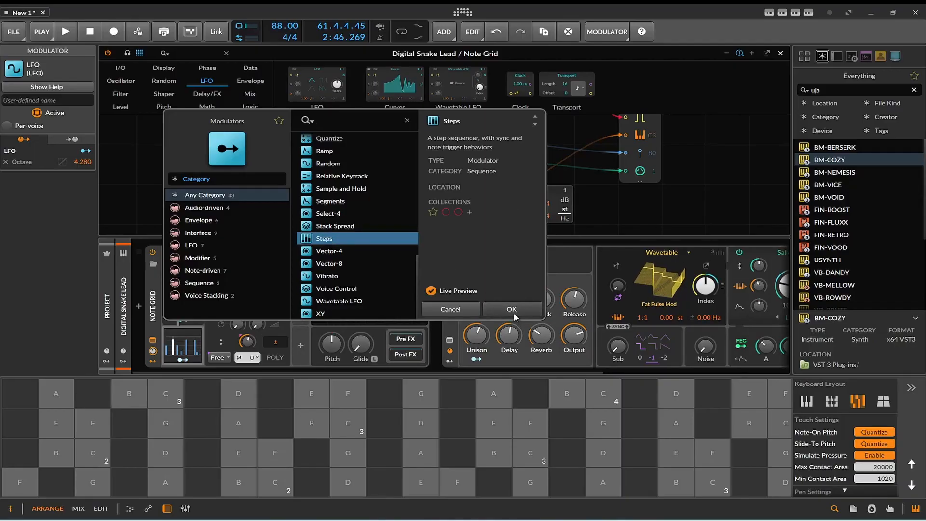
click(459, 304)
click(183, 345)
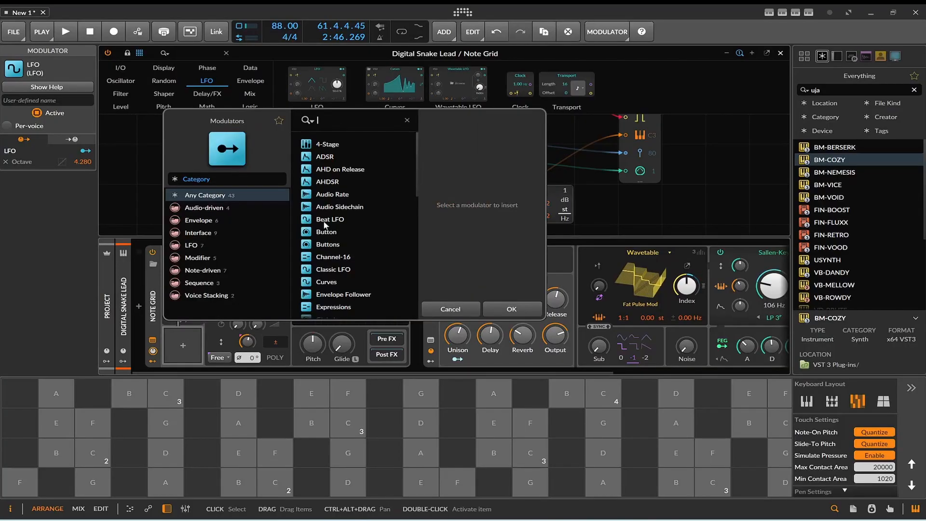
double_click(334, 239)
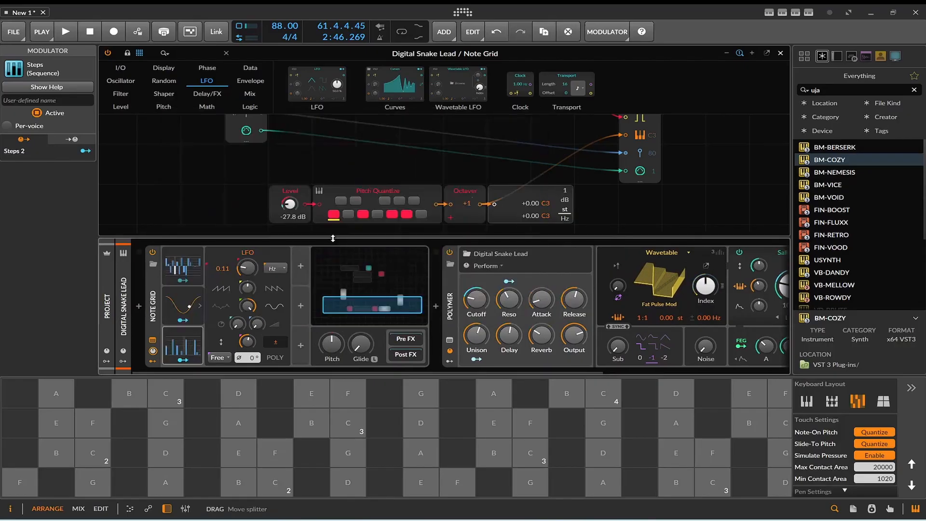
click(192, 355)
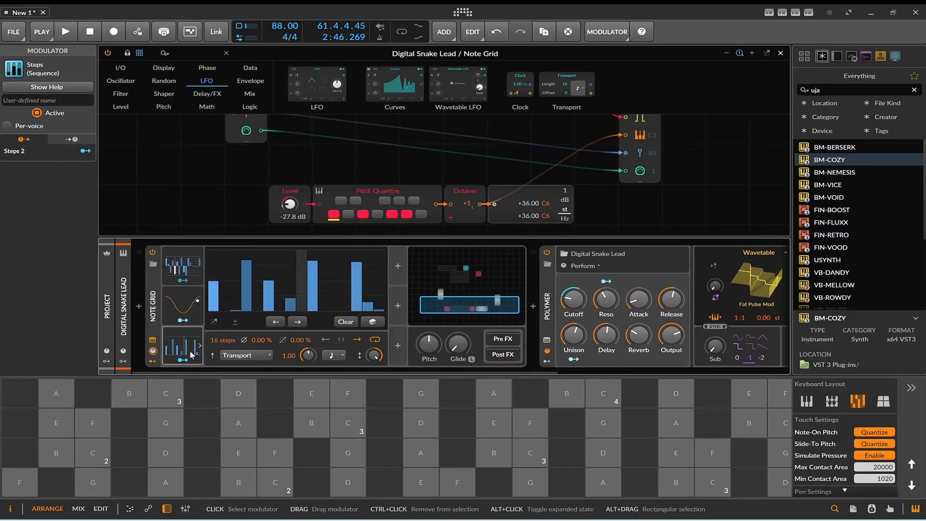
key(Delete)
Add a Note Counter modulator to the Note Grid and map it to the Octaver's Octave at -2.48
click(183, 346)
scroll(336, 223, down, 5)
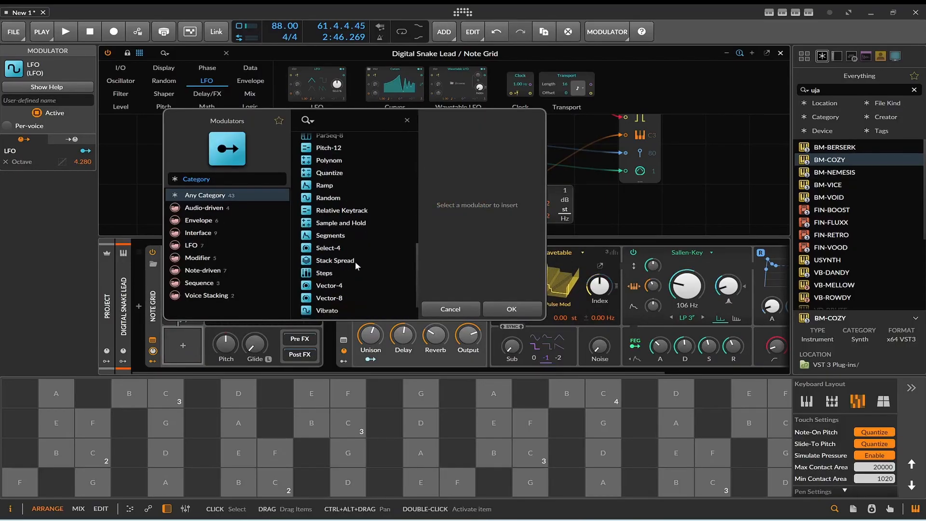
scroll(361, 249, up, 5)
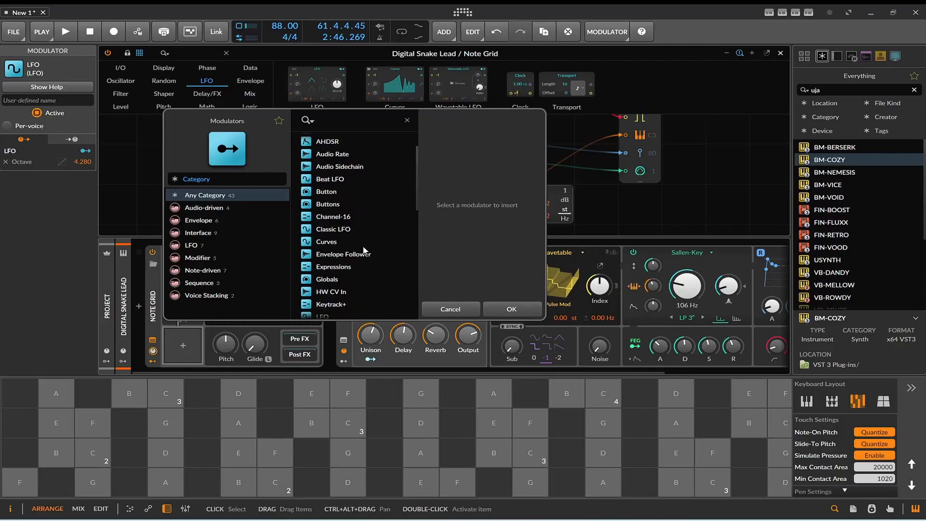
scroll(368, 247, down, 2)
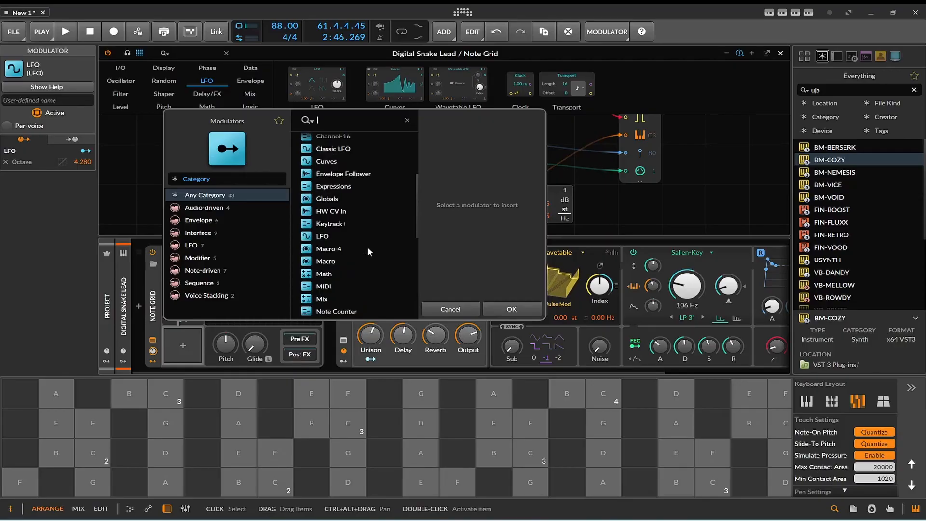
click(328, 274)
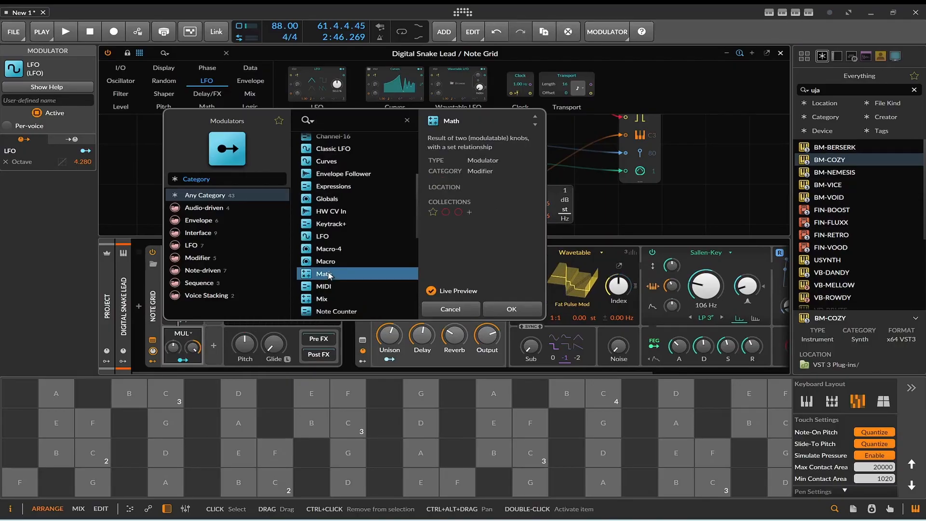
scroll(329, 272, down, 2)
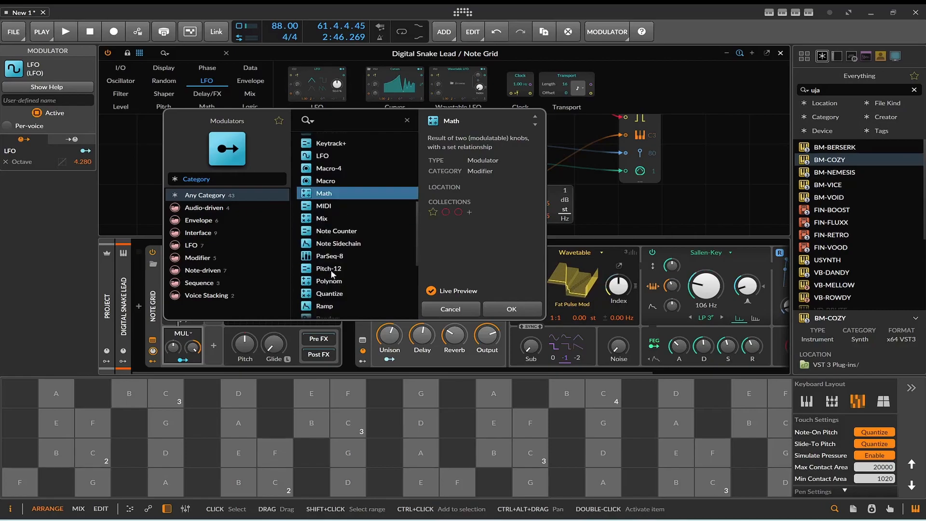
click(329, 222)
click(332, 231)
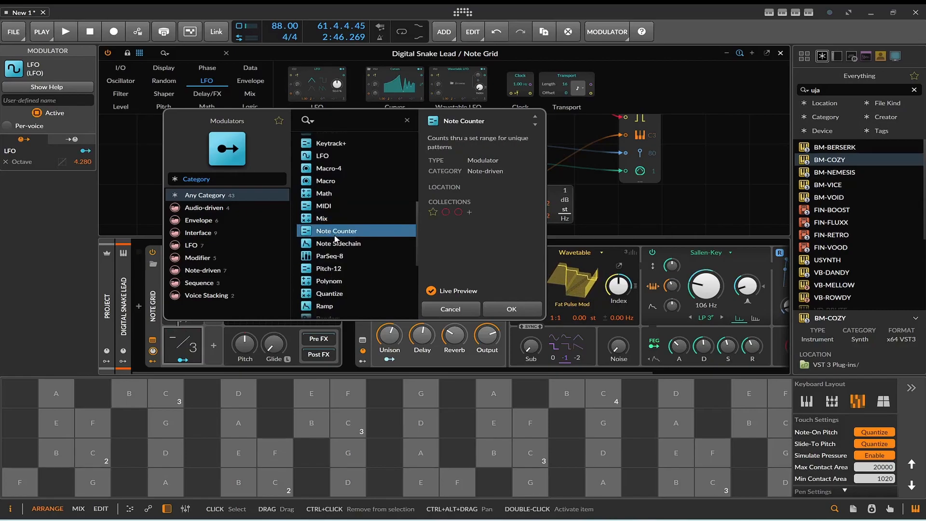
double_click(343, 236)
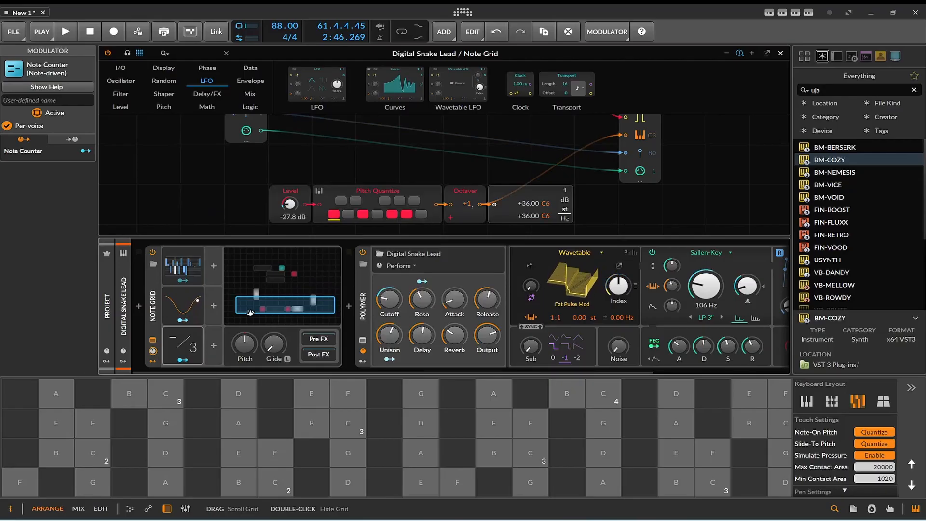
click(184, 357)
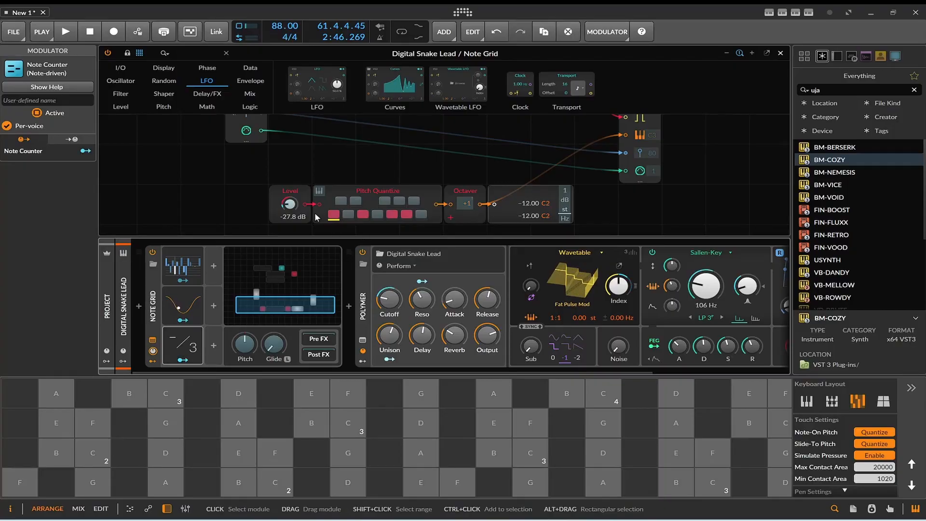
drag(464, 203, 471, 232)
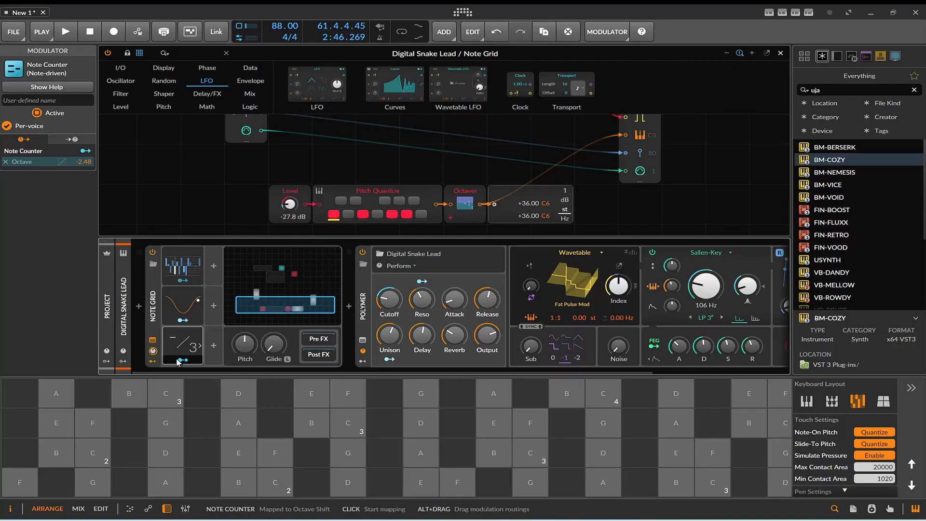
Assign USB AudioDevice as the input of the Generic MIDI Keyboard controller in the settings
click(461, 18)
click(390, 39)
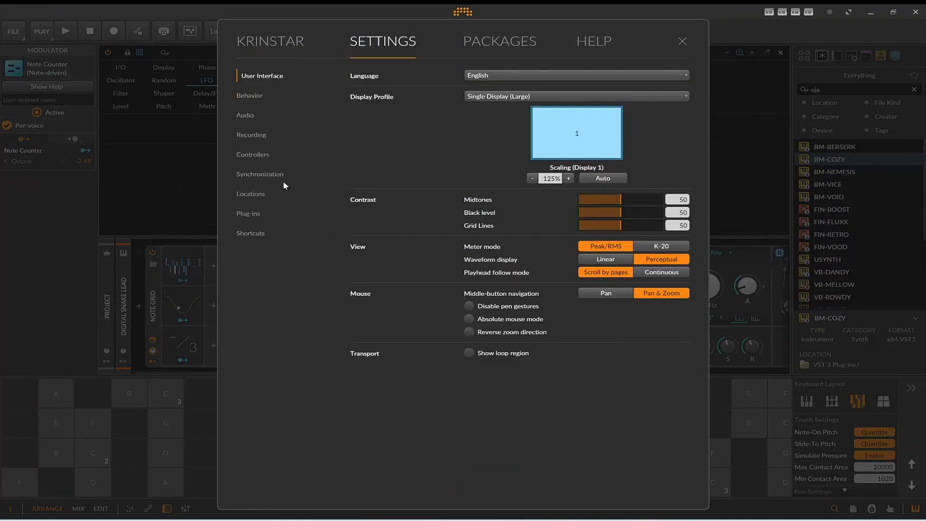
click(259, 154)
scroll(471, 267, down, 15)
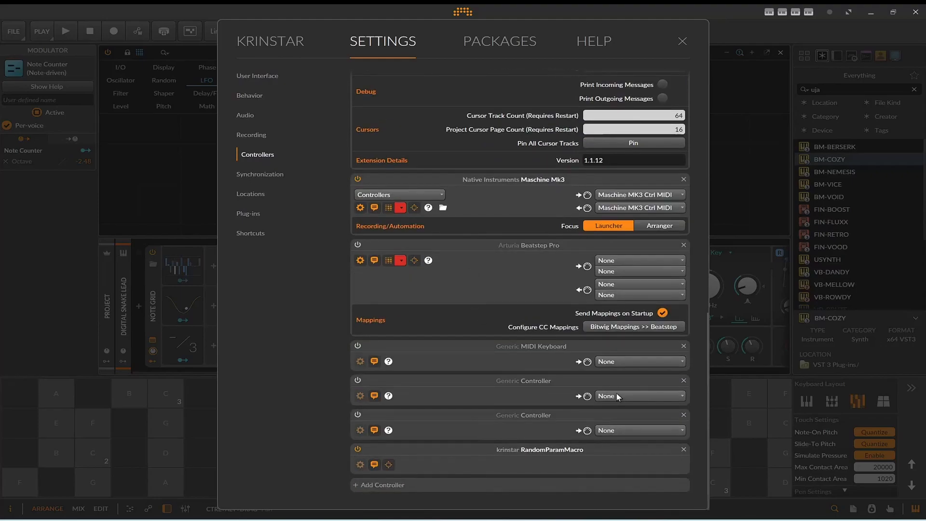
click(621, 361)
click(621, 408)
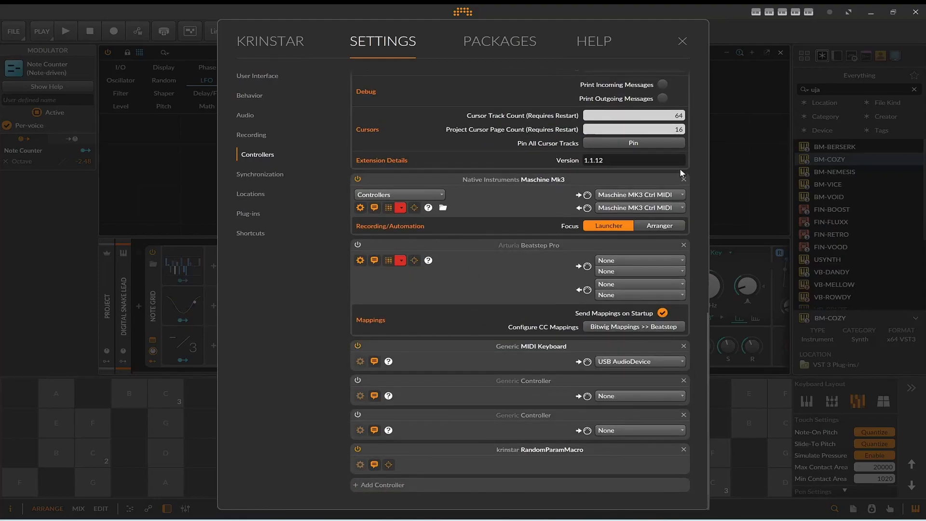
click(680, 39)
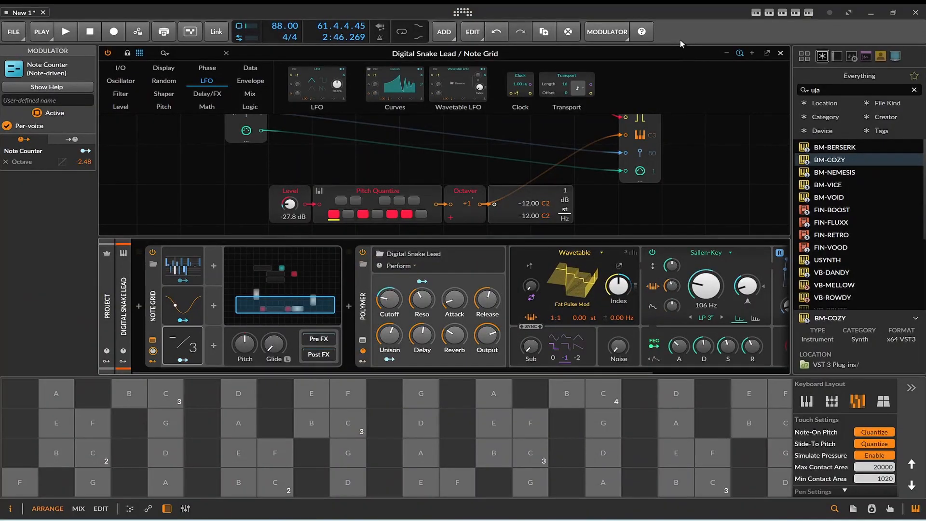
Play the patch with the Note Counter mapping, expand the Note Counter's settings and stop playback
click(71, 36)
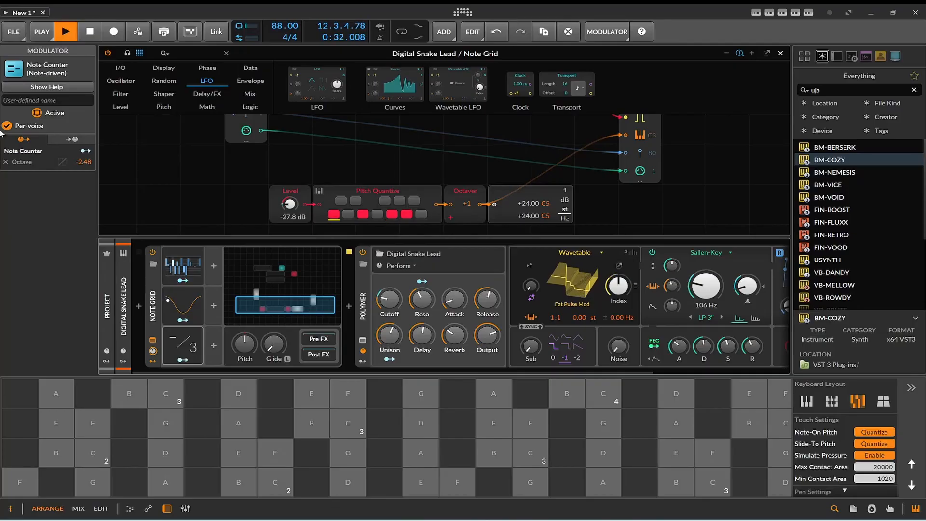
click(185, 336)
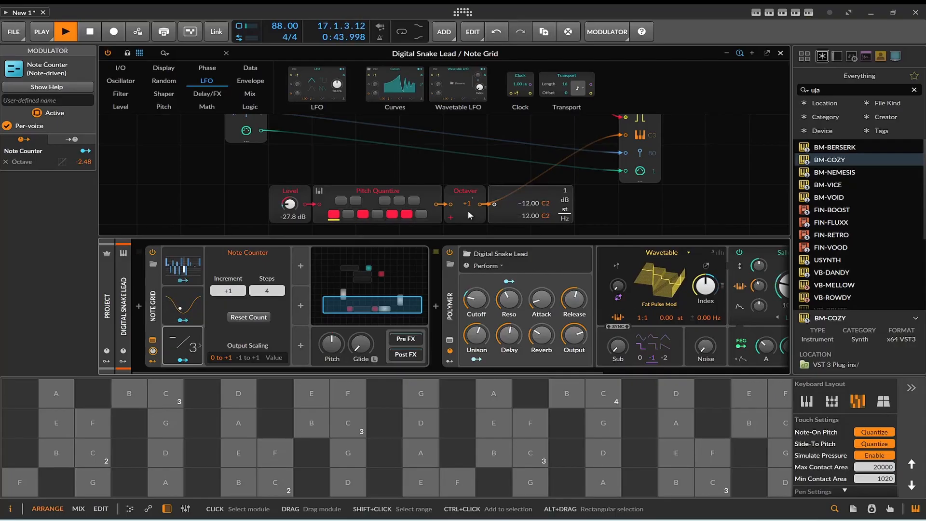
click(90, 32)
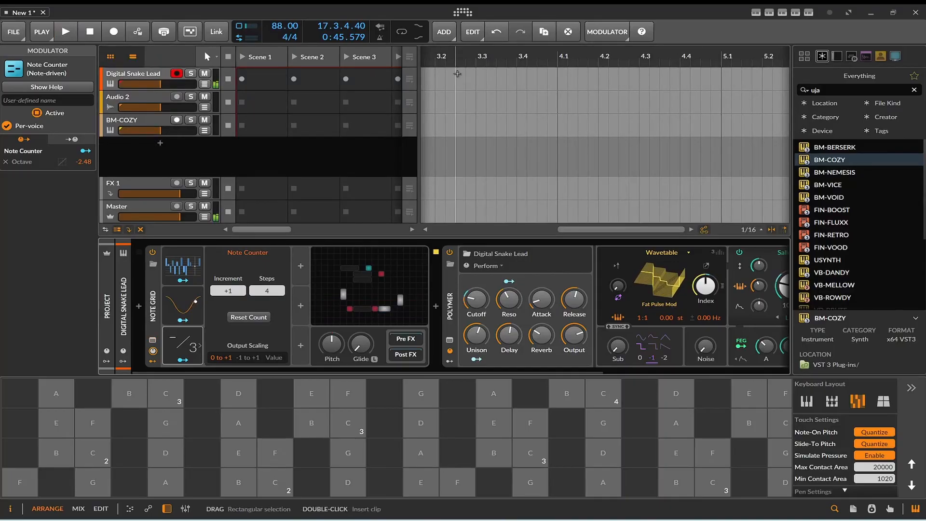
Create a one-bar clip at bar 3 on the Digital Snake Lead track and open it for note editing
click(471, 76)
double_click(472, 76)
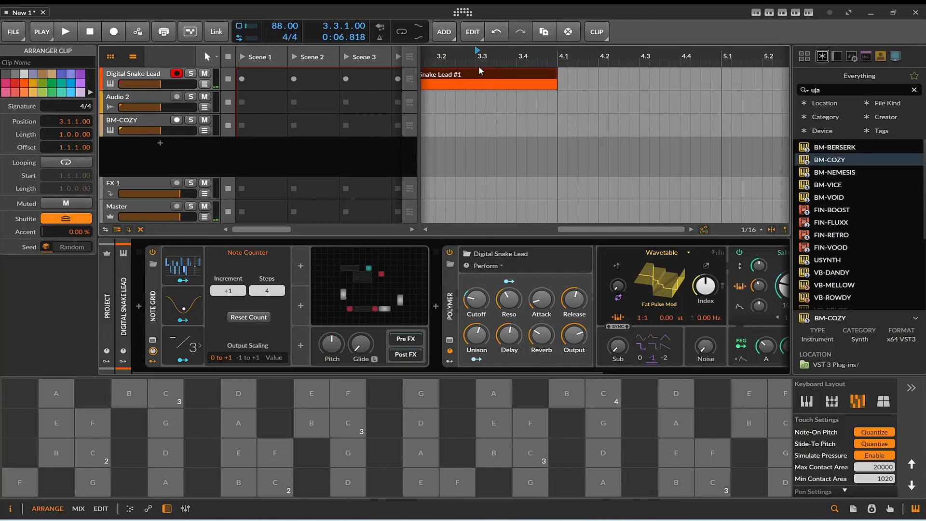
click(437, 139)
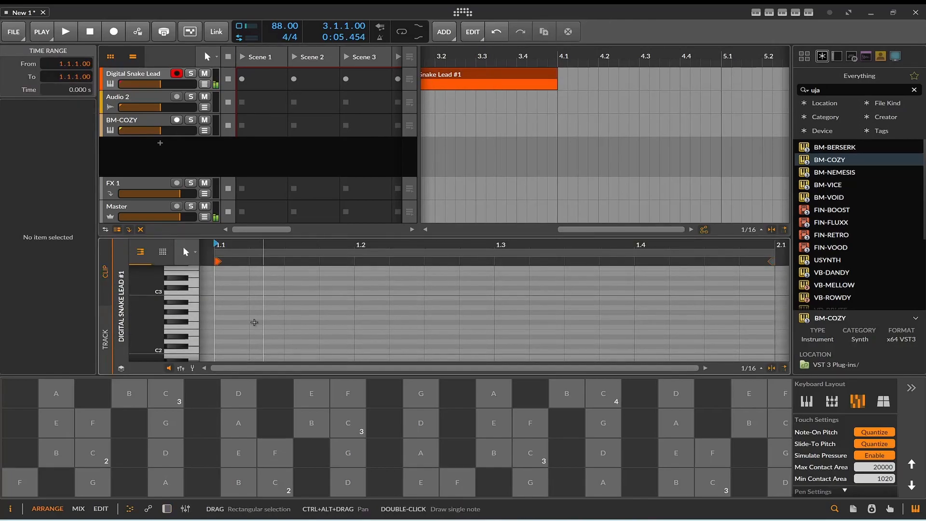
Draw sixteenth notes C3, B2, C3 and B2 on the clip's four beats
click(228, 292)
double_click(228, 292)
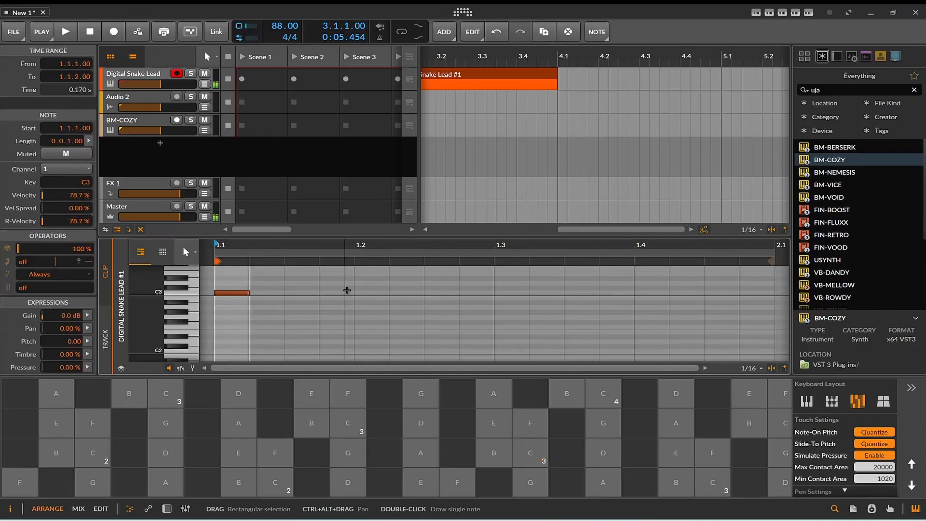
double_click(378, 298)
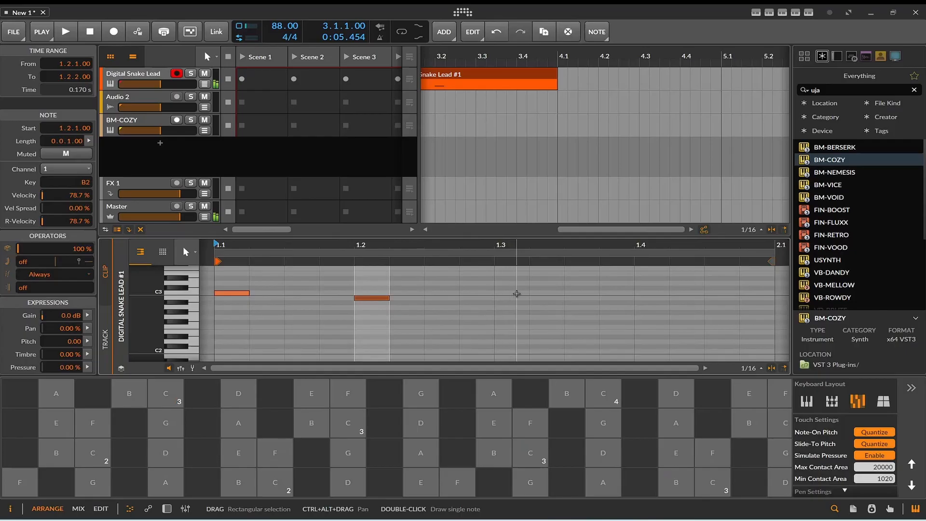
double_click(512, 292)
double_click(654, 297)
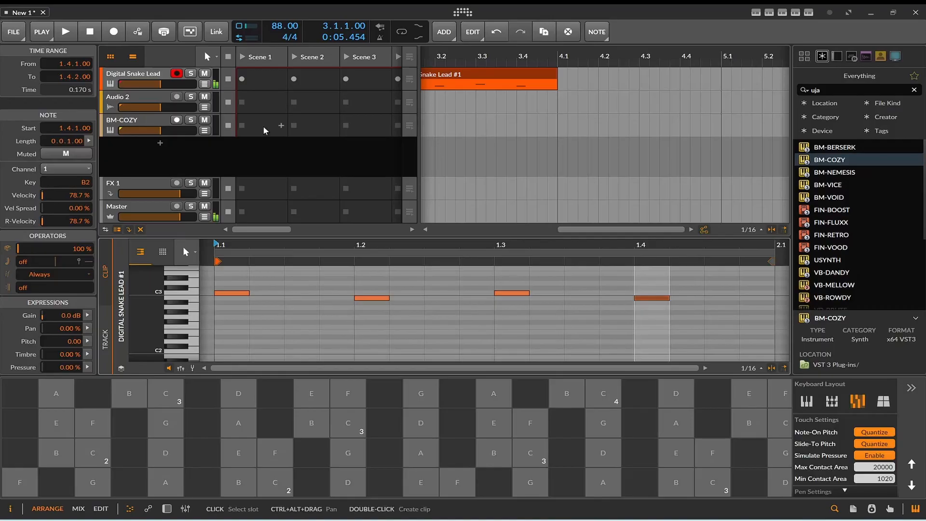
Play the new clip and reopen the Note Grid's patch editor from the track's devices
click(60, 33)
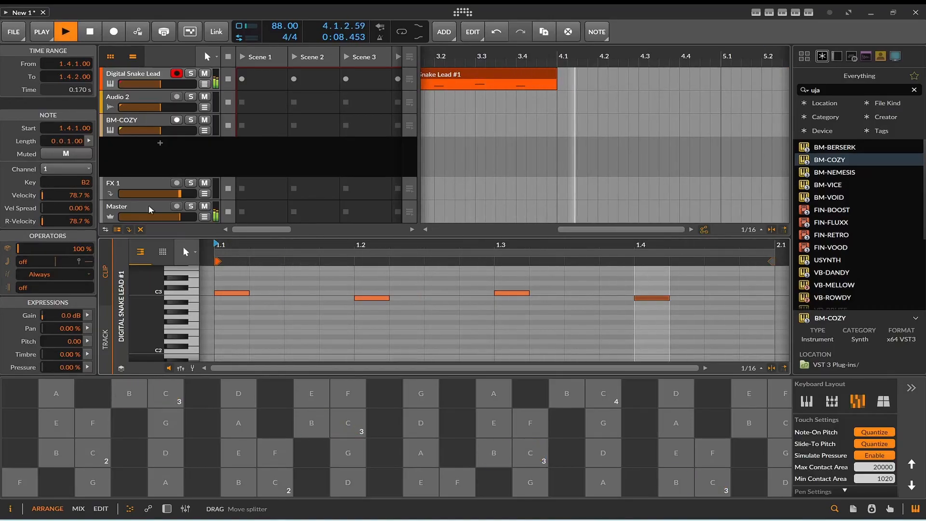
click(167, 509)
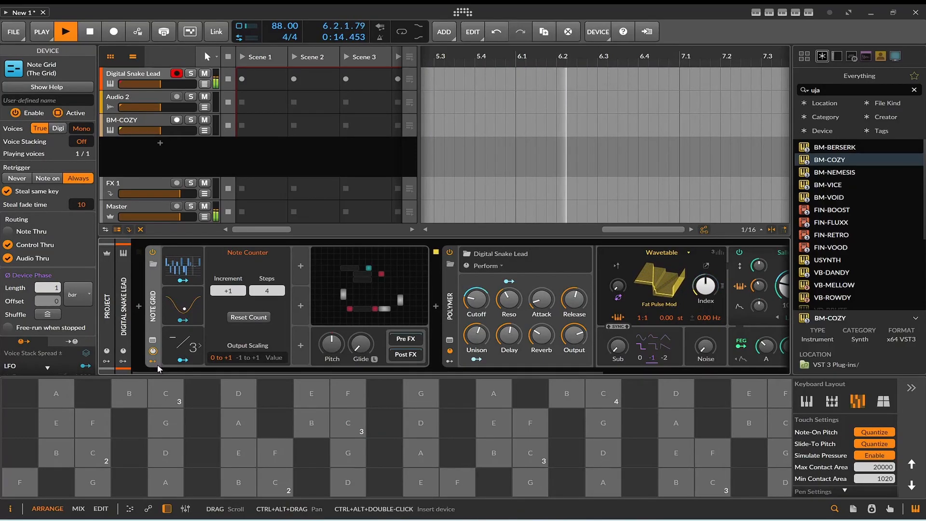
click(153, 341)
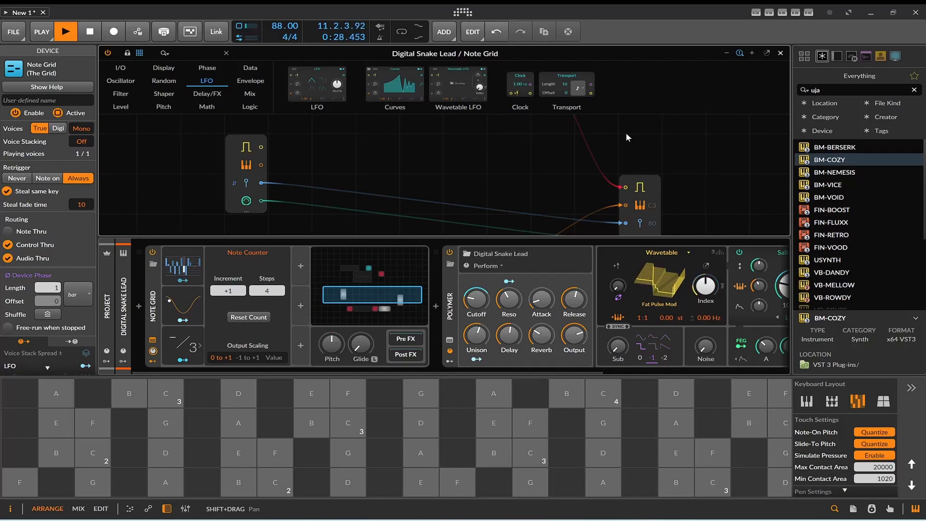
Set the LFO's modulation amount on the Octaver's Octave parameter to 1.880
scroll(628, 132, down, 3)
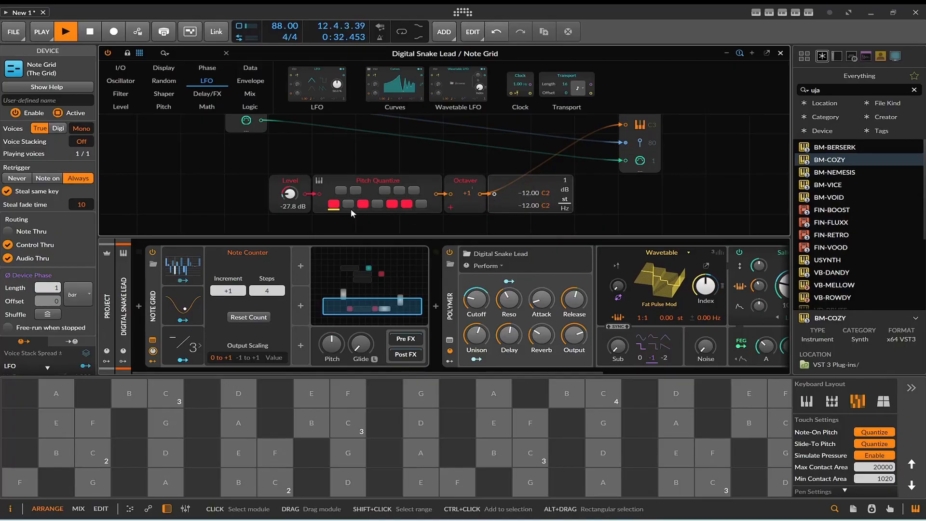
click(187, 305)
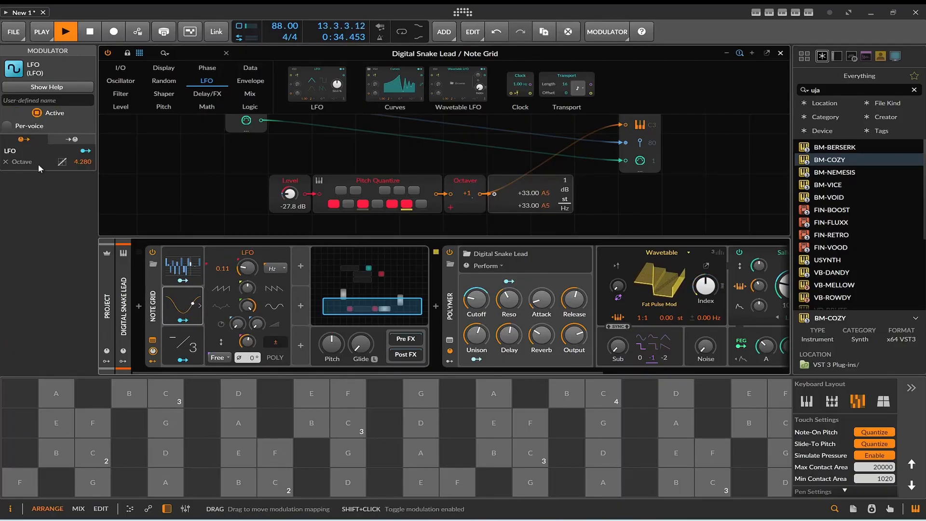
drag(79, 166, 78, 183)
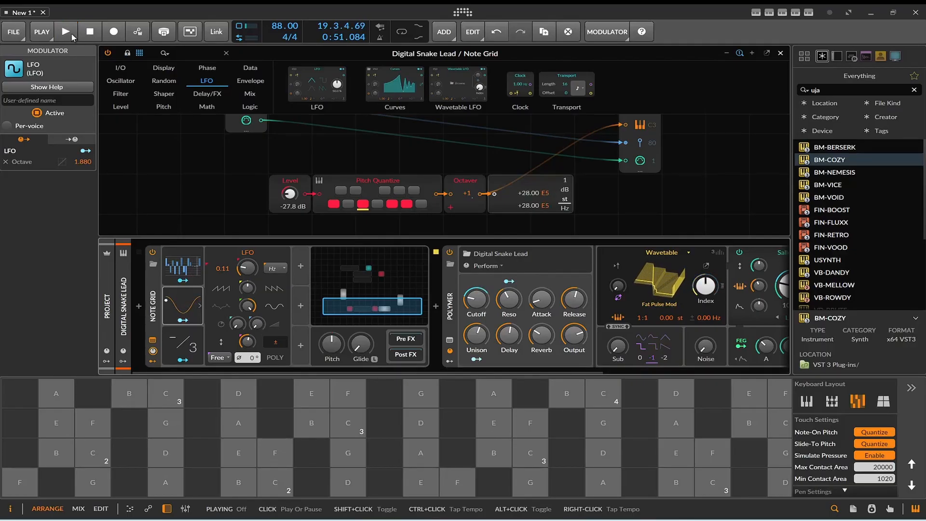
Close the Note Grid patch editor and move the Digital Snake Lead clip to start at bar 2
click(781, 53)
drag(613, 230, 541, 231)
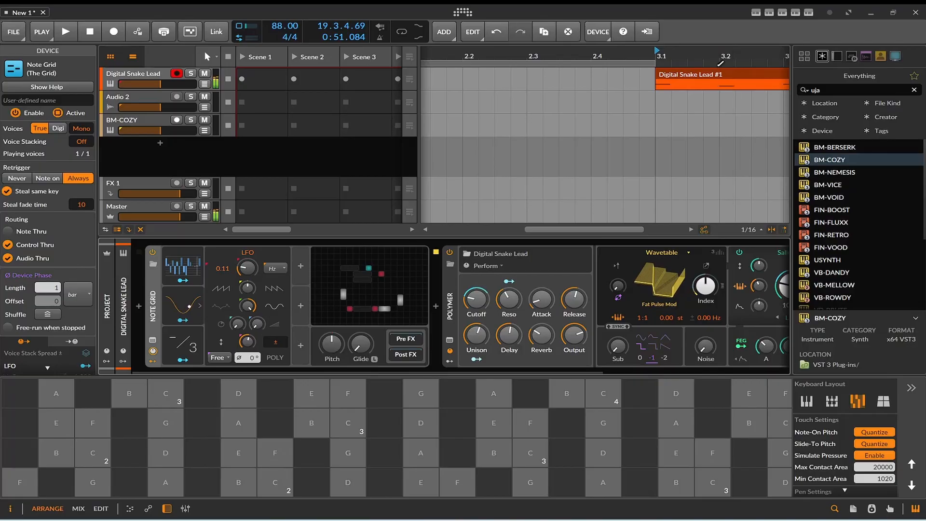
drag(701, 78, 383, 50)
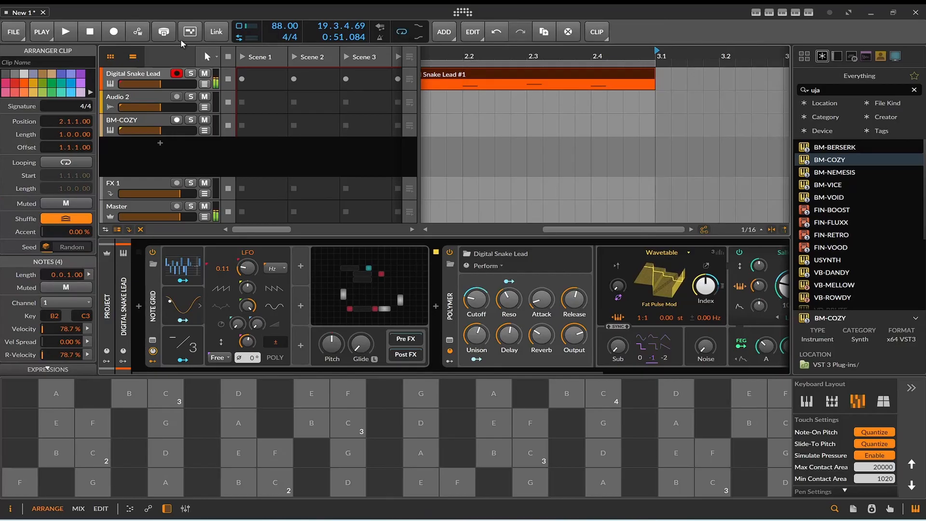
Play the arrangement with the moved clip, reopen the Note Grid patch to watch the Pitch Quantize and Octaver chain, and stop playback
click(66, 34)
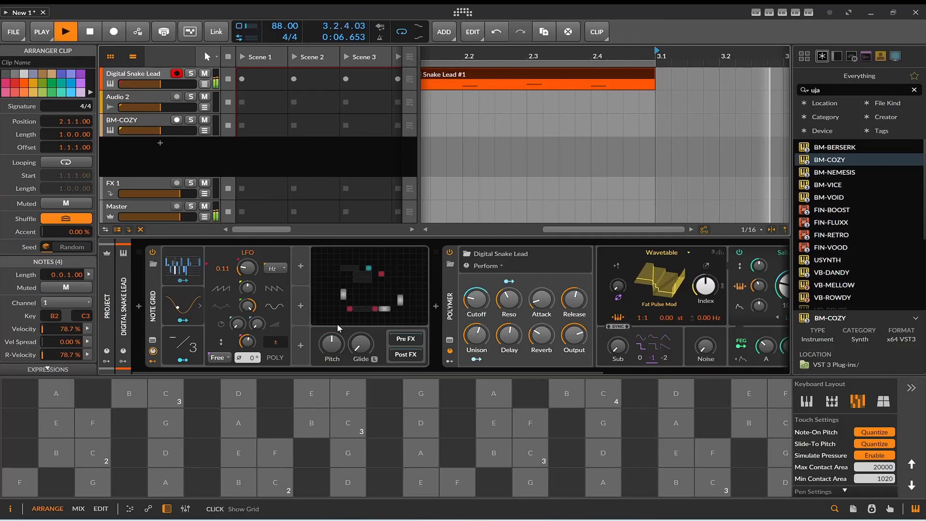
key(space)
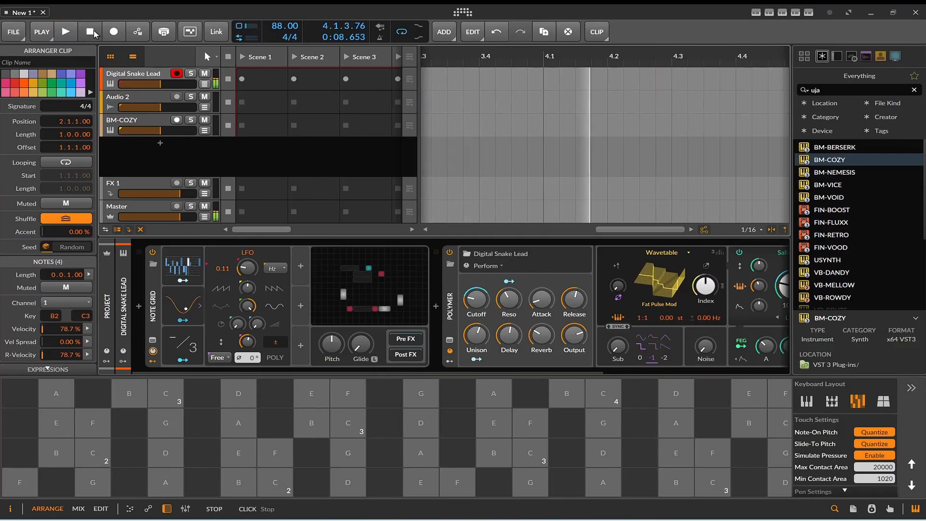
key(space)
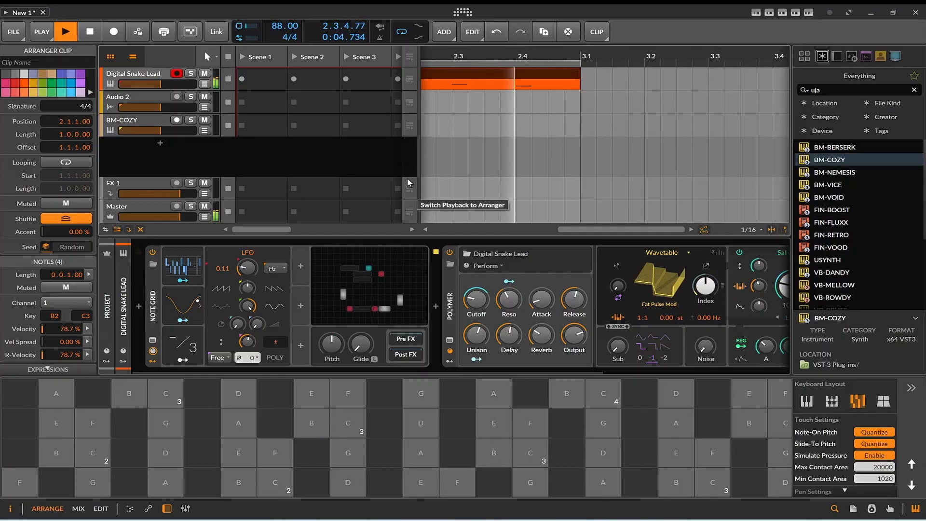
click(394, 286)
scroll(450, 142, down, 4)
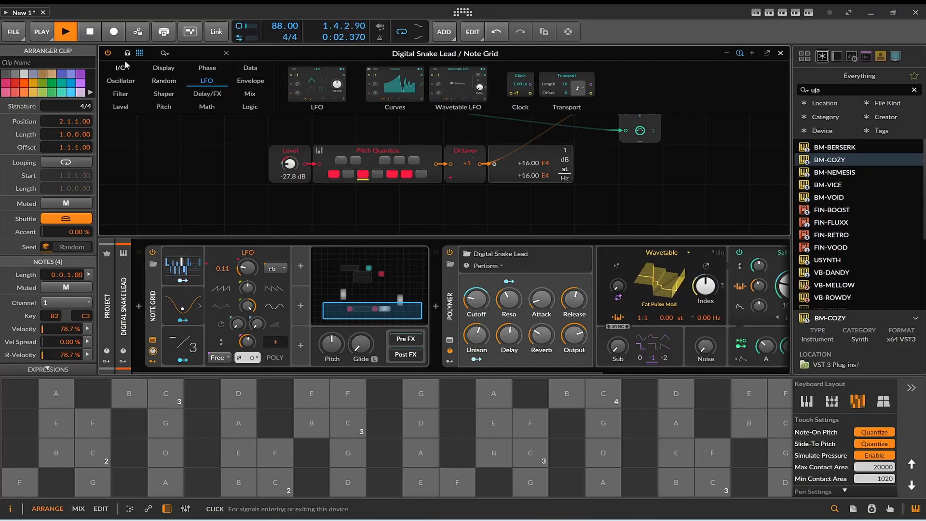
click(94, 36)
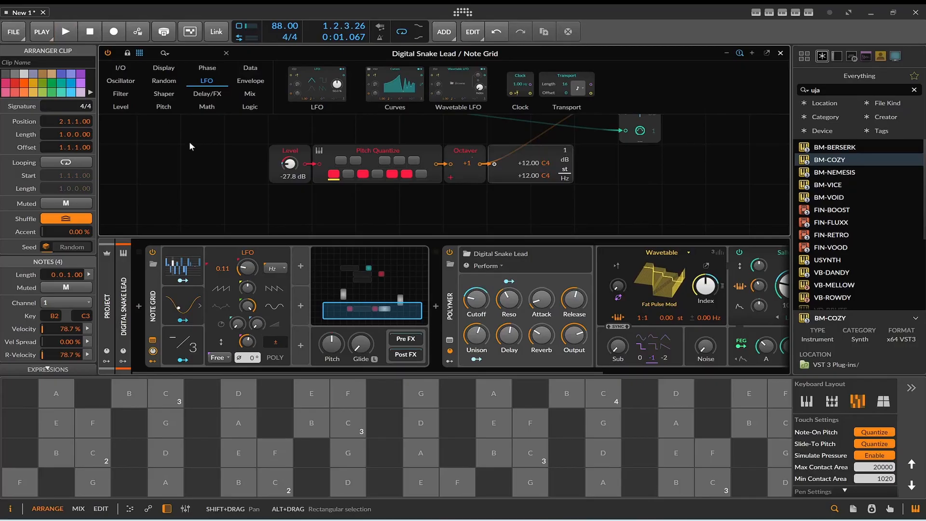
scroll(193, 144, up, 10)
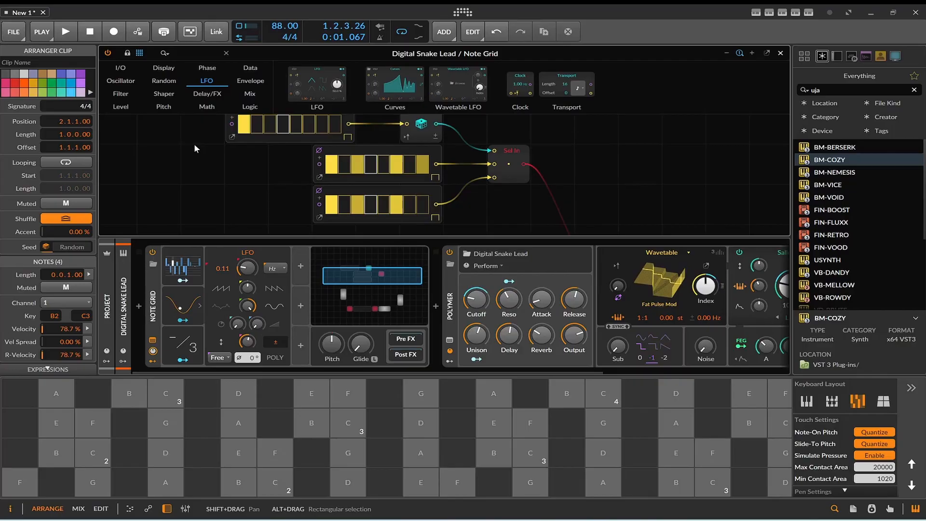
scroll(247, 174, down, 5)
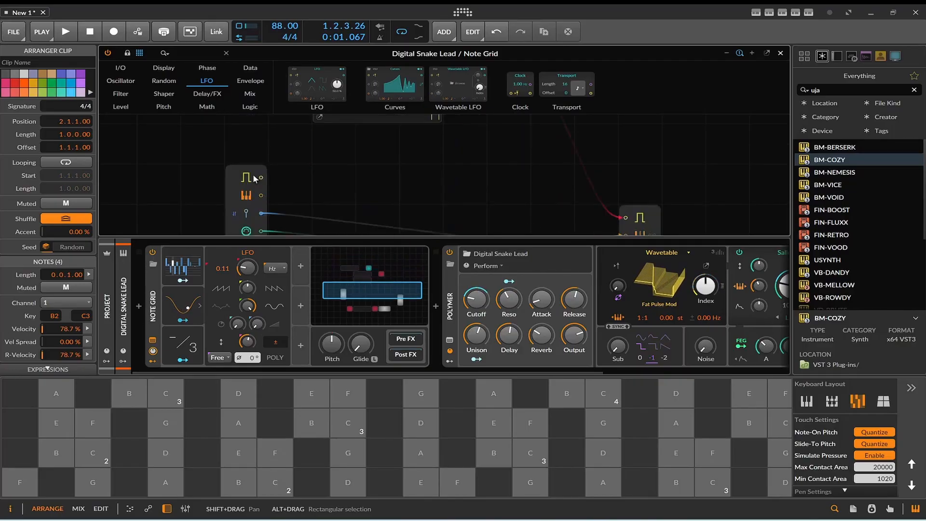
scroll(257, 172, up, 6)
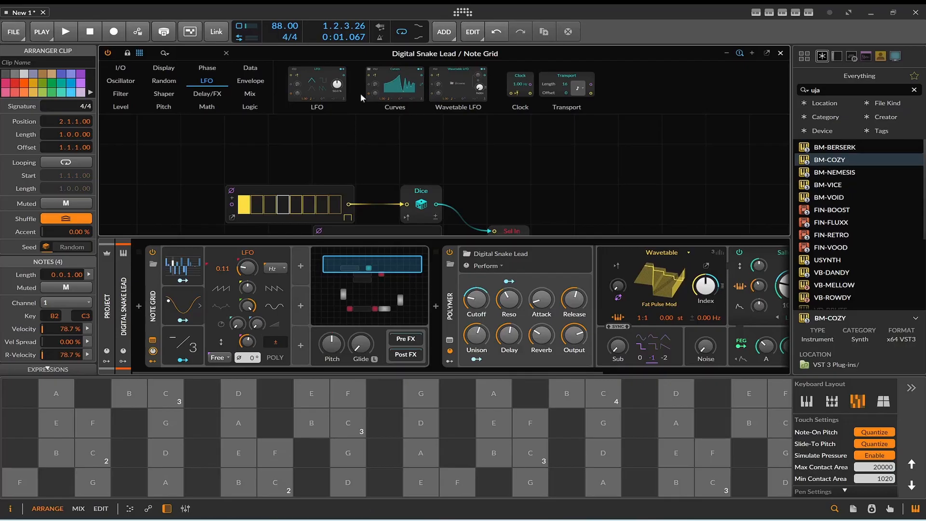
scroll(465, 170, down, 3)
scroll(532, 158, down, 4)
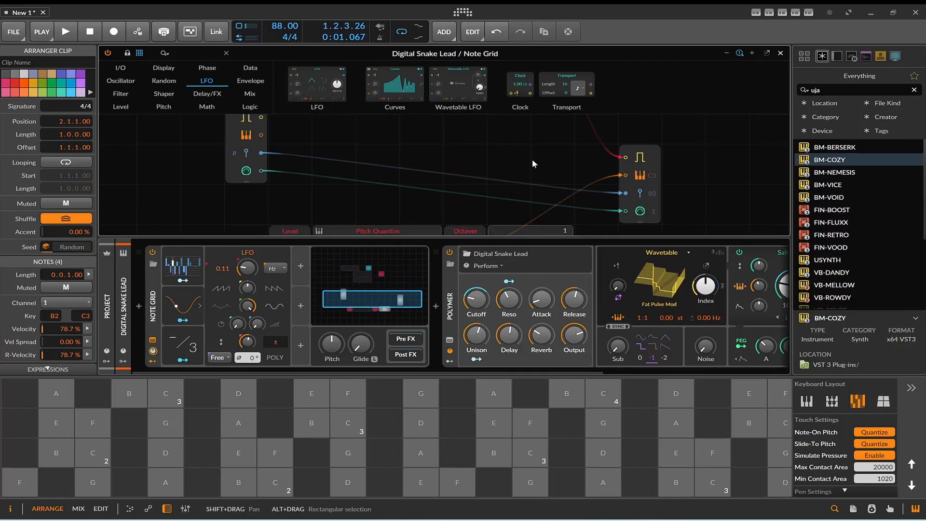